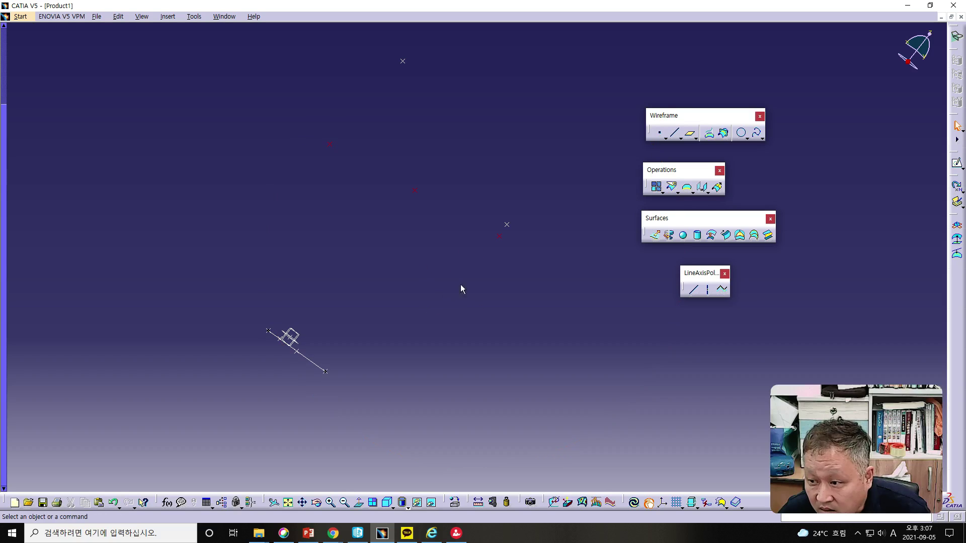
left_click(756, 135)
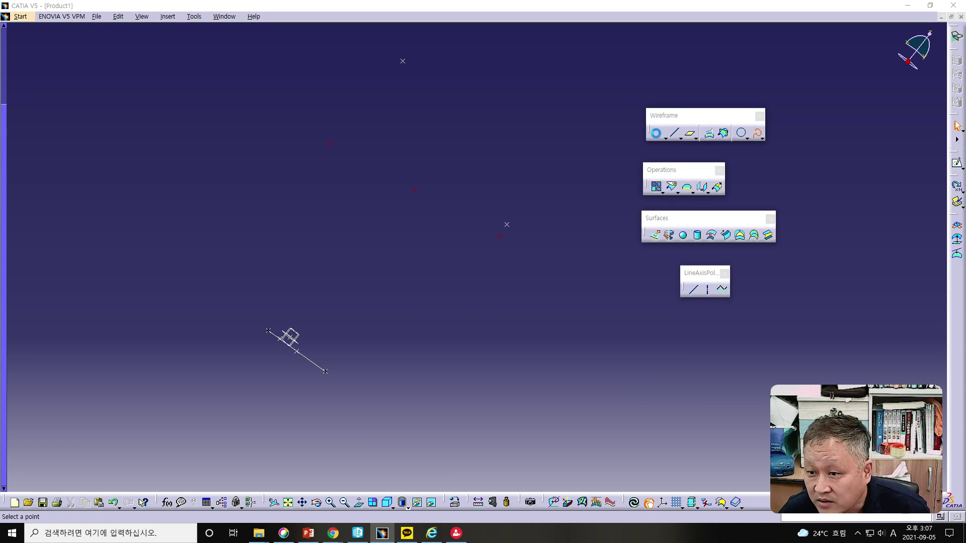
left_click(506, 225)
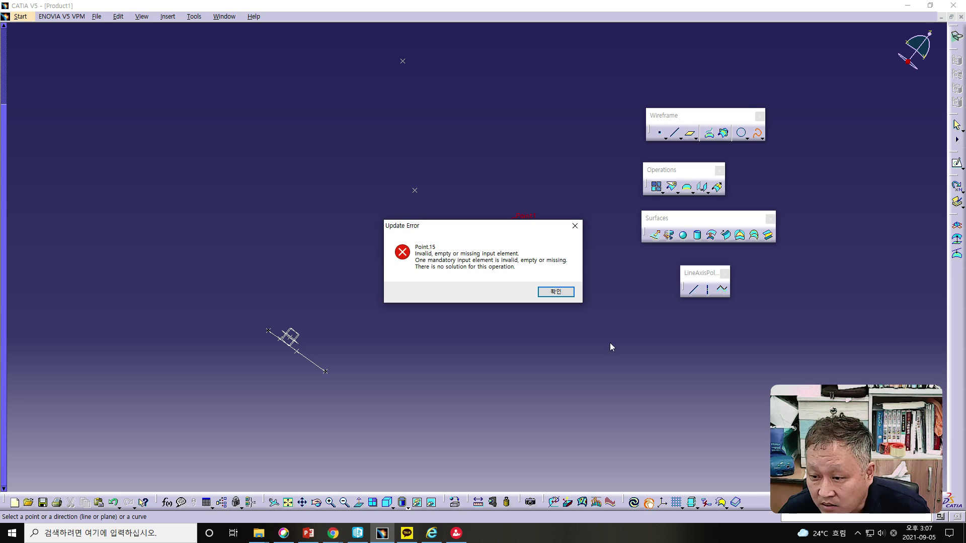
left_click(557, 293)
left_click(797, 253)
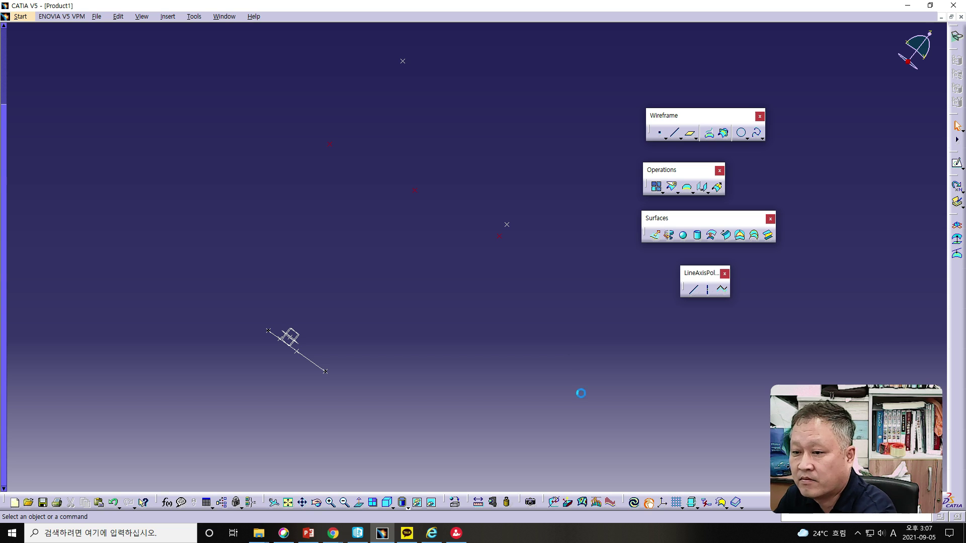
left_click(756, 133)
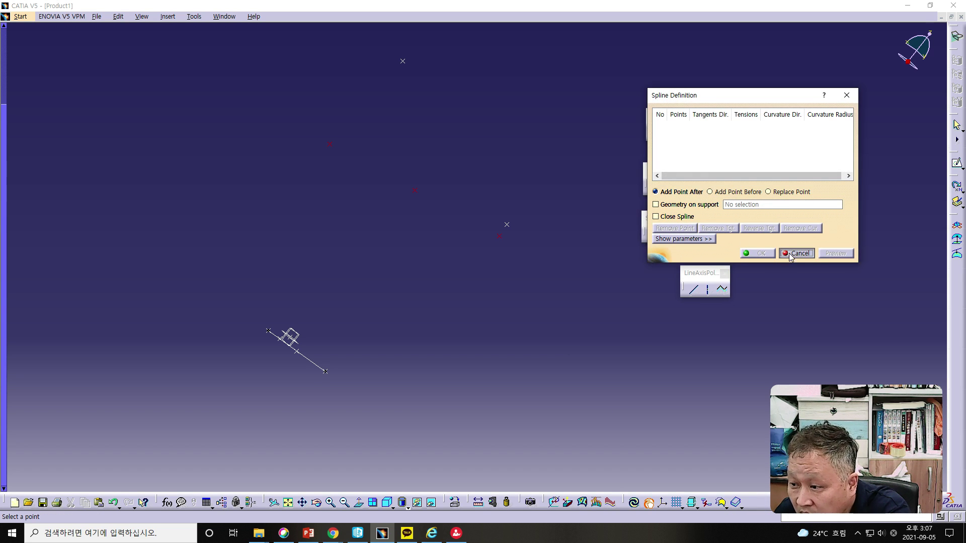
left_click(796, 253)
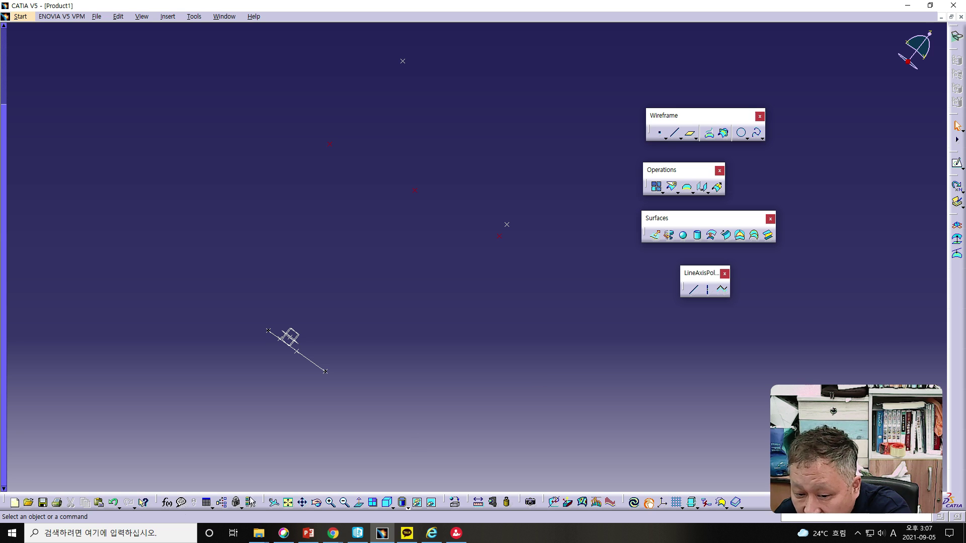
Undo the recent edits back to before the circle and the extra points on it were created
left_click(116, 503)
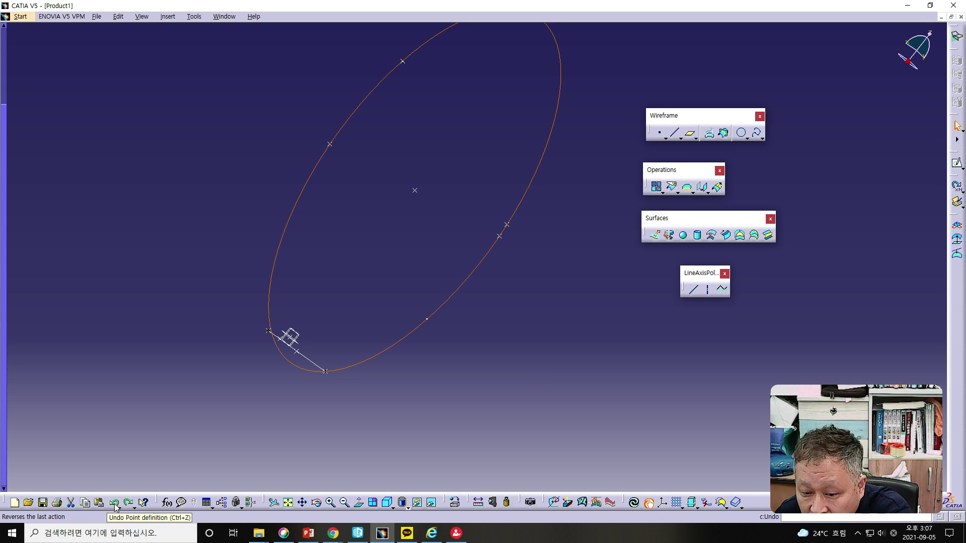
left_click(114, 503)
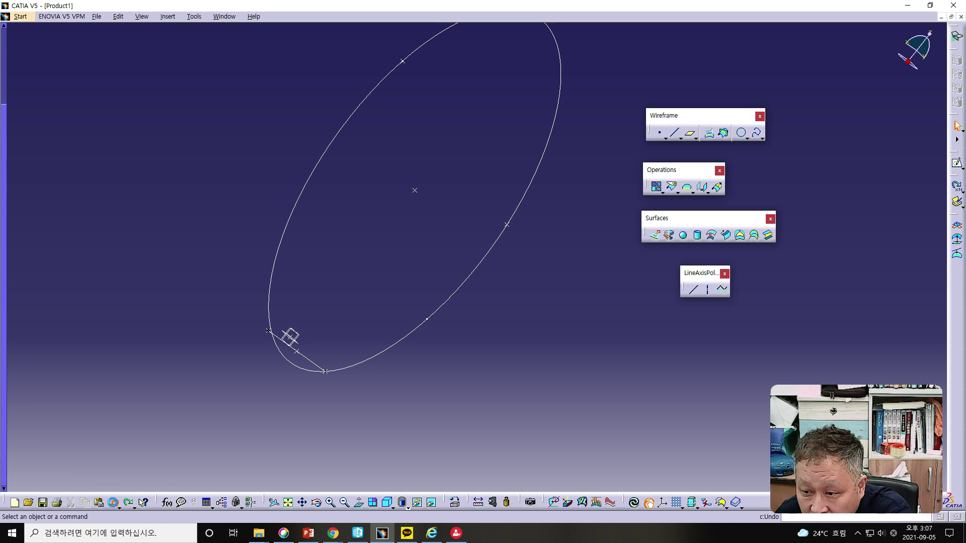
left_click(115, 503)
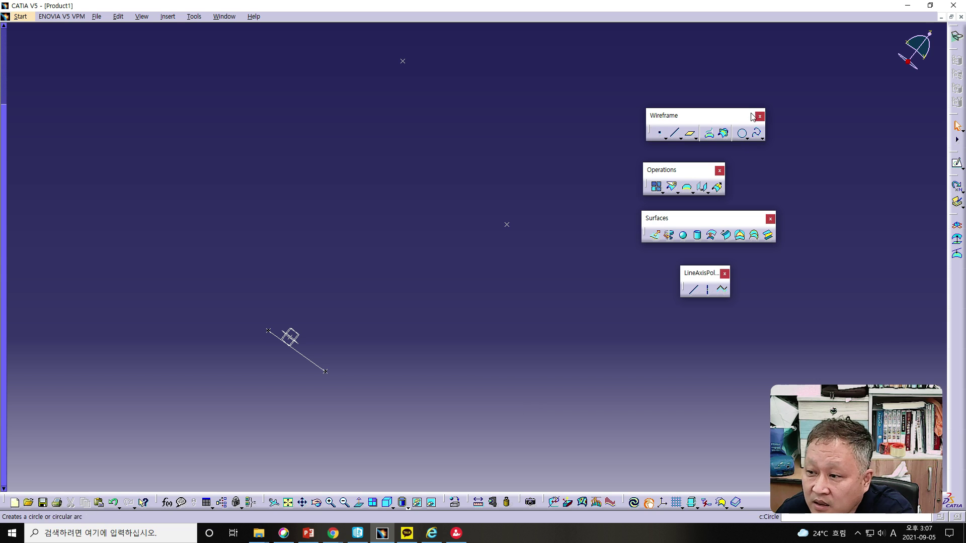
Create a spline through the four points, from the lower end of the straight line up to the uppermost point
left_click(756, 132)
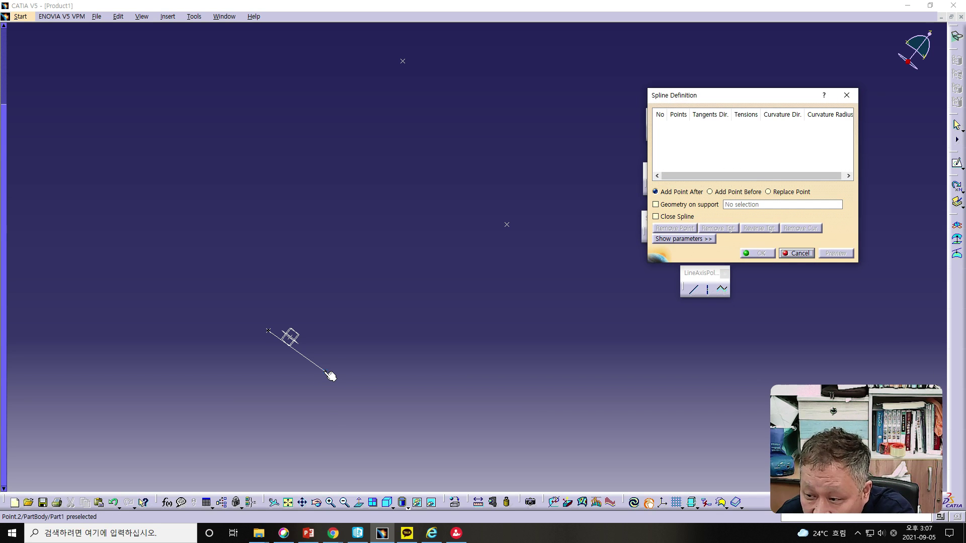
left_click(331, 376)
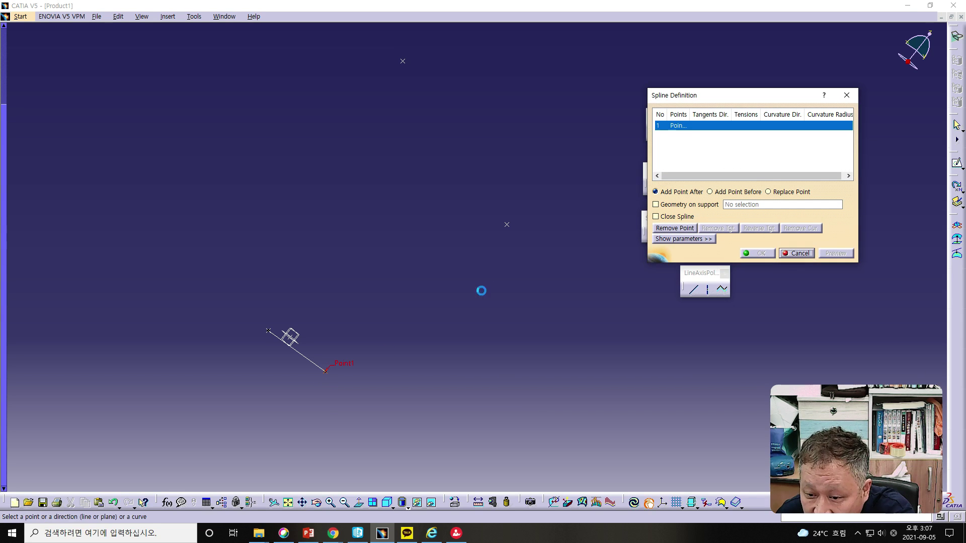
left_click(270, 331)
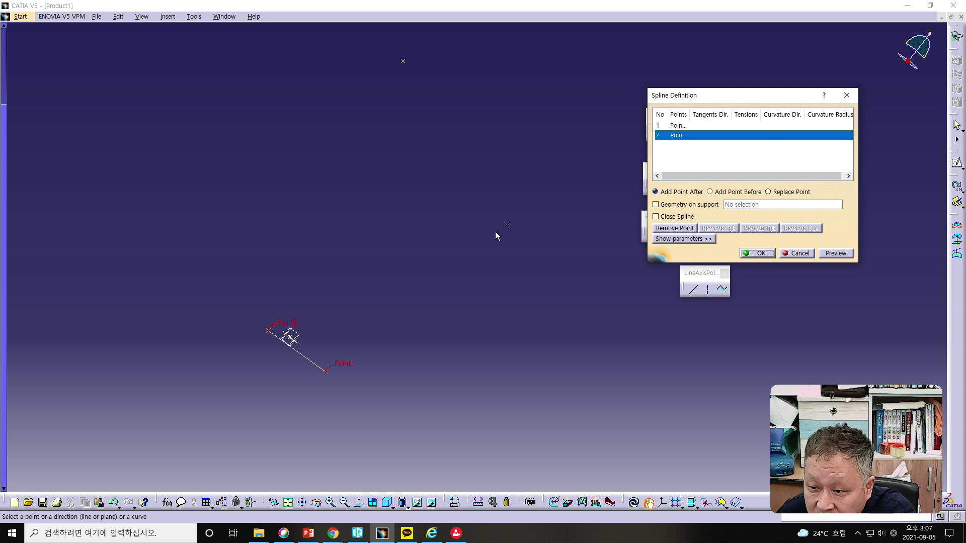
left_click(506, 225)
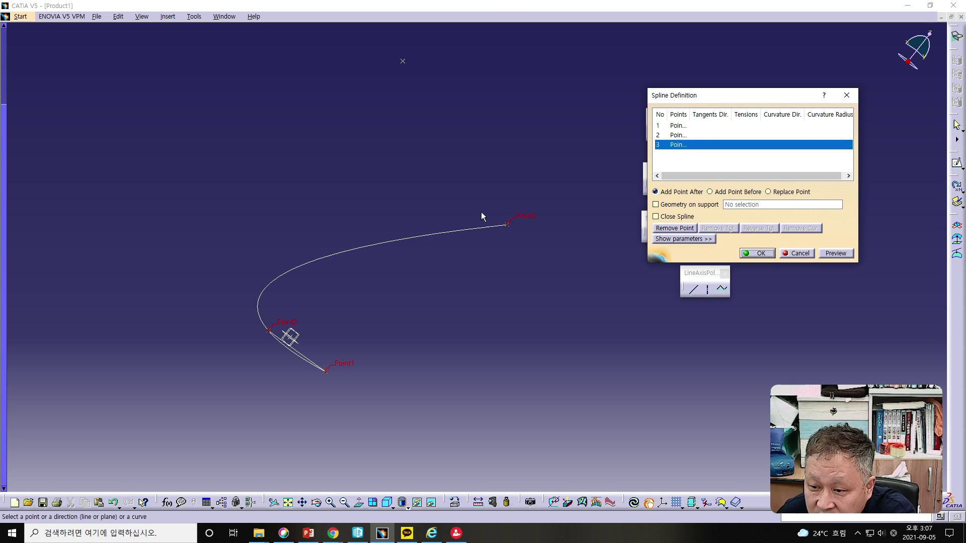
left_click(404, 60)
left_click(761, 254)
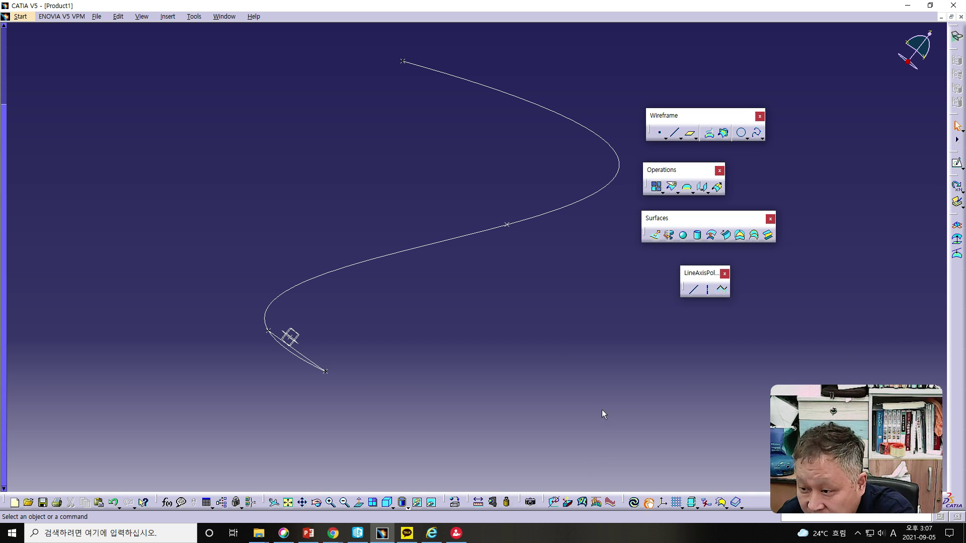
Remove the straight line joining the spline's first two points from the view
middle_click_drag(402, 406, 361, 345)
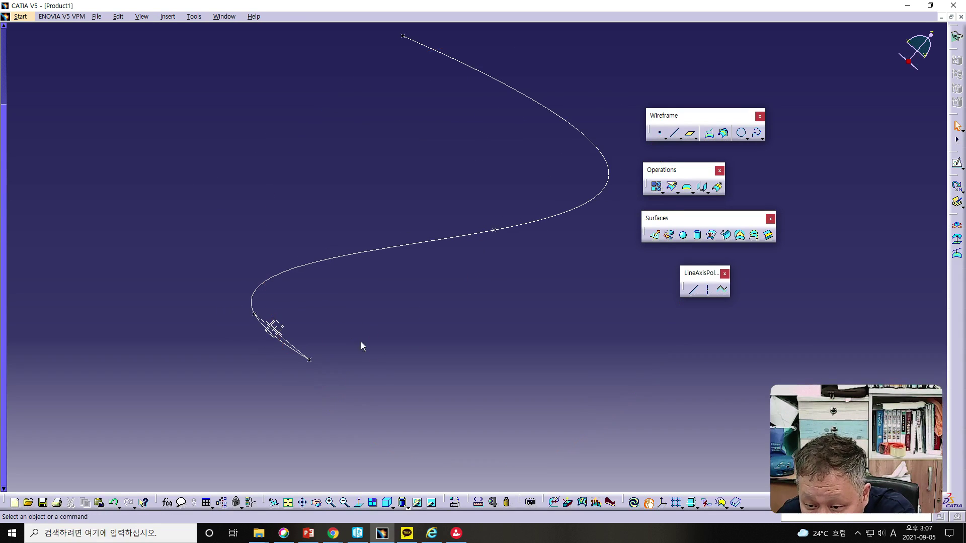
double_click(294, 346)
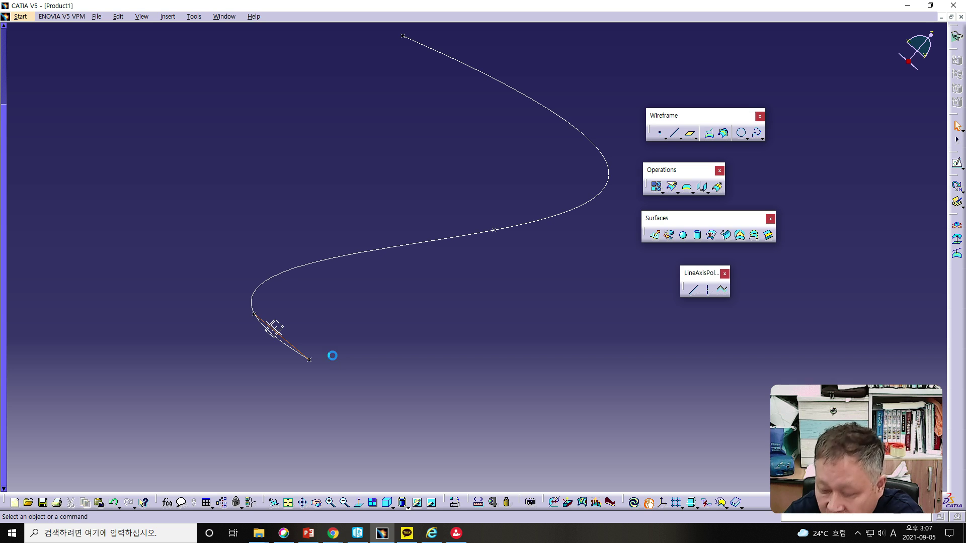
middle_click_drag(486, 345, 471, 364)
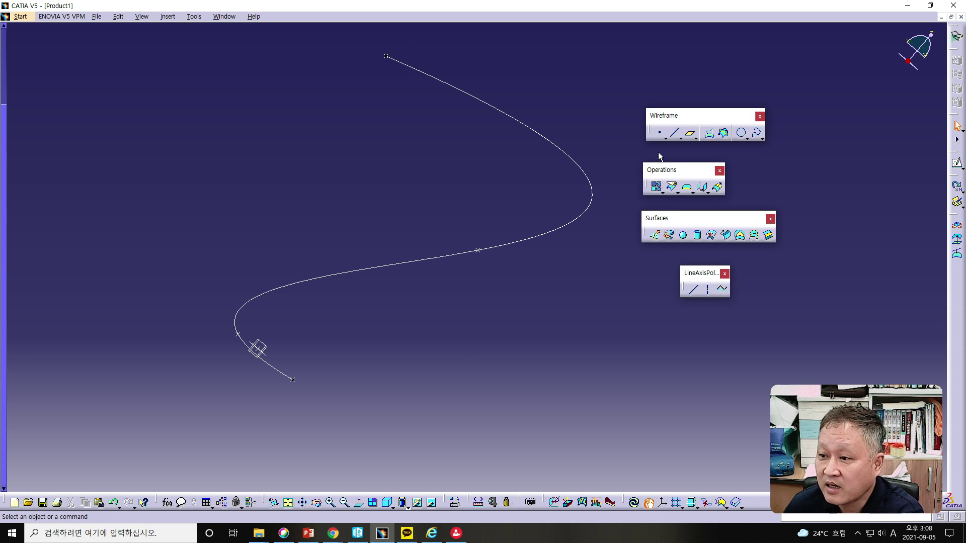
Define a Points & Planes Repetition of 10 instances along the spline, starting from its lower end point, and preview it
left_click(667, 140)
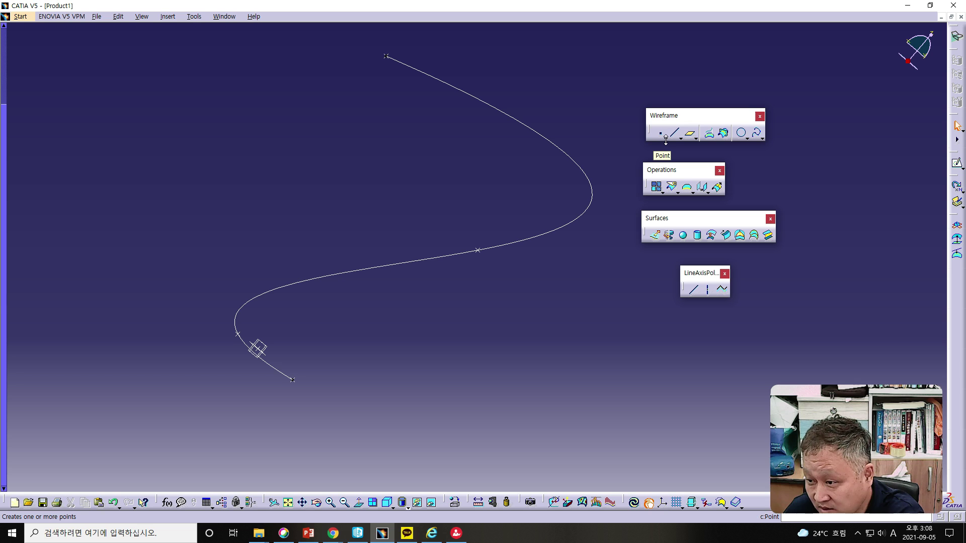
left_click(667, 140)
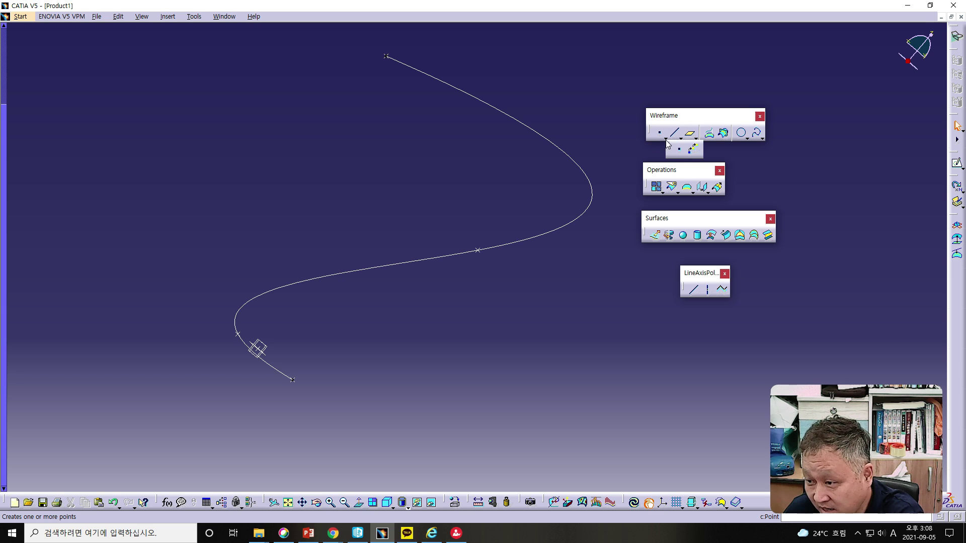
left_click(693, 150)
left_click_drag(217, 214, 643, 287)
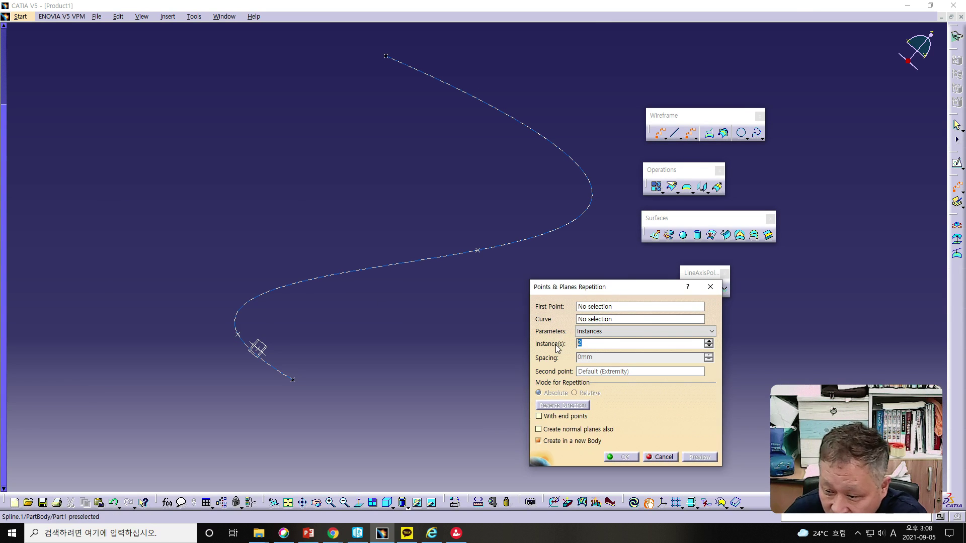
type("10")
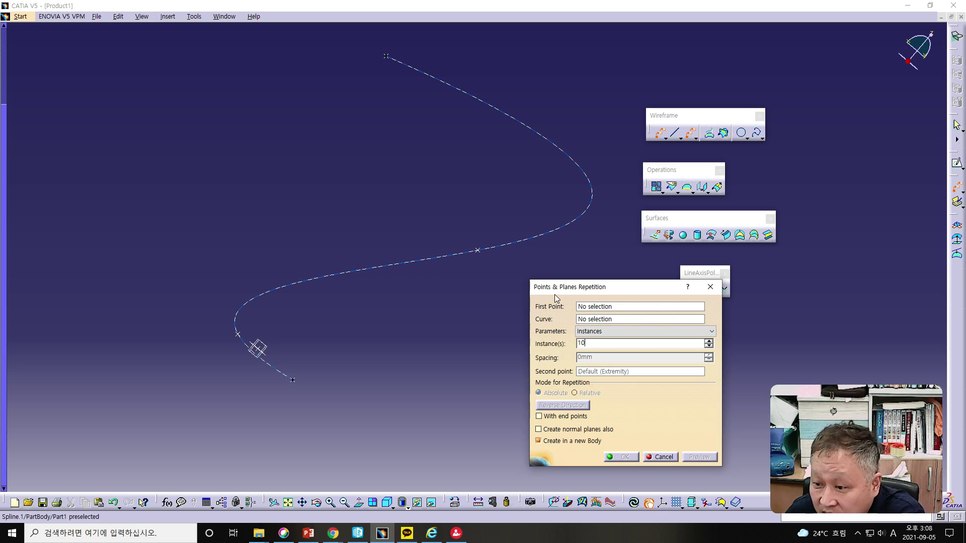
left_click(293, 380)
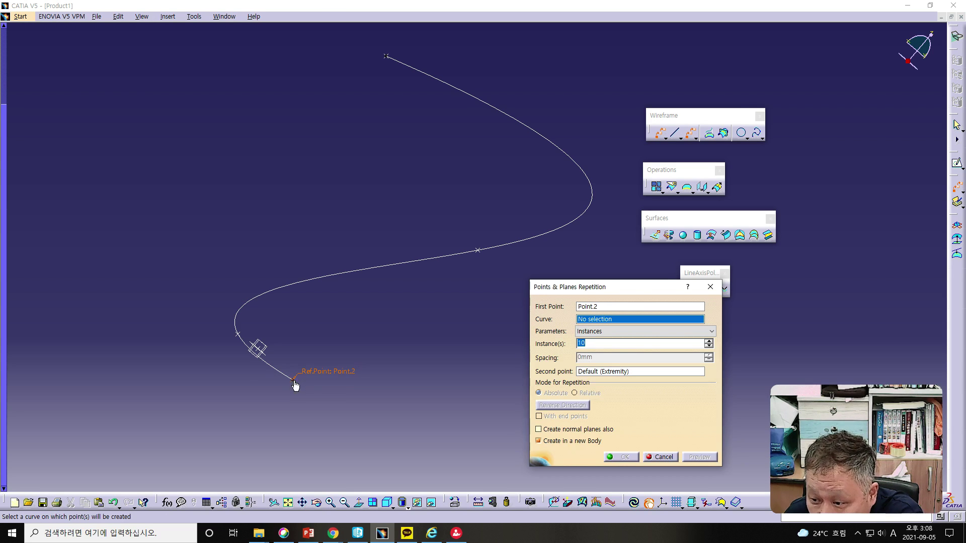
left_click(305, 283)
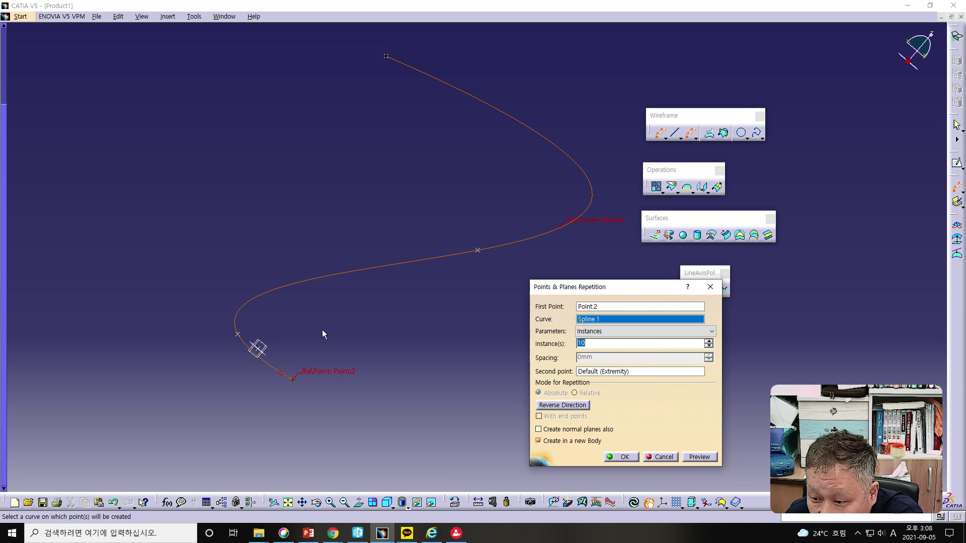
left_click(698, 457)
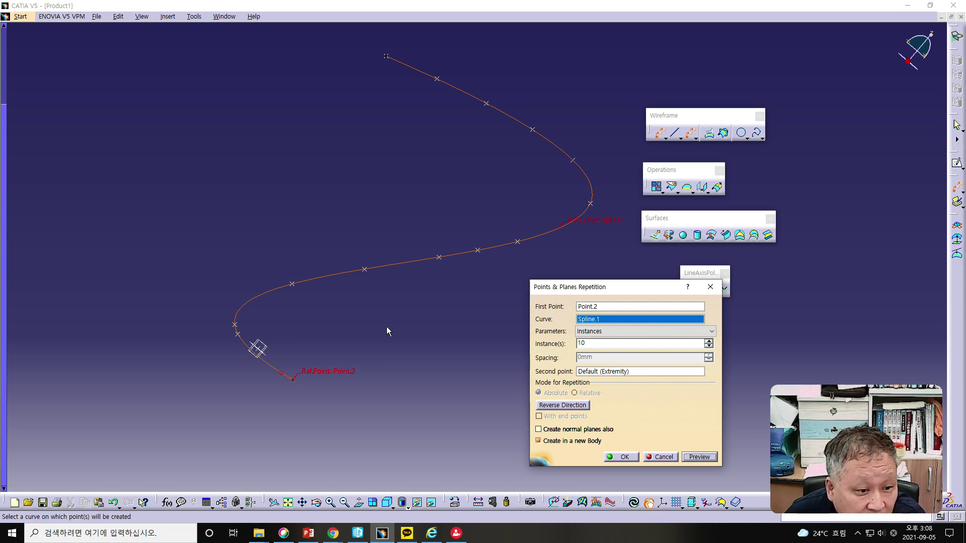
Switch to PowerPoint to review the Point & Plane Repetition slide, and move its window aside to uncover the CATIA model
left_click(333, 533)
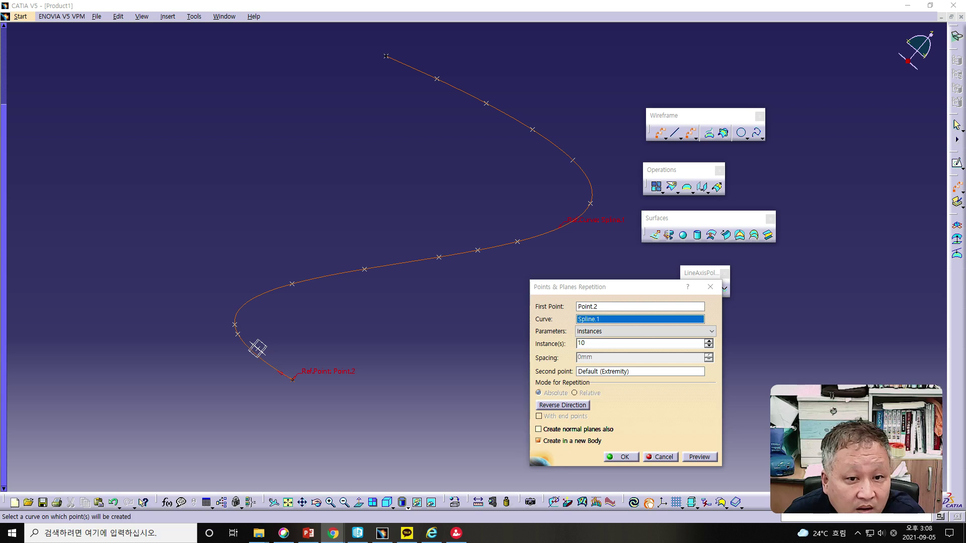
left_click(306, 534)
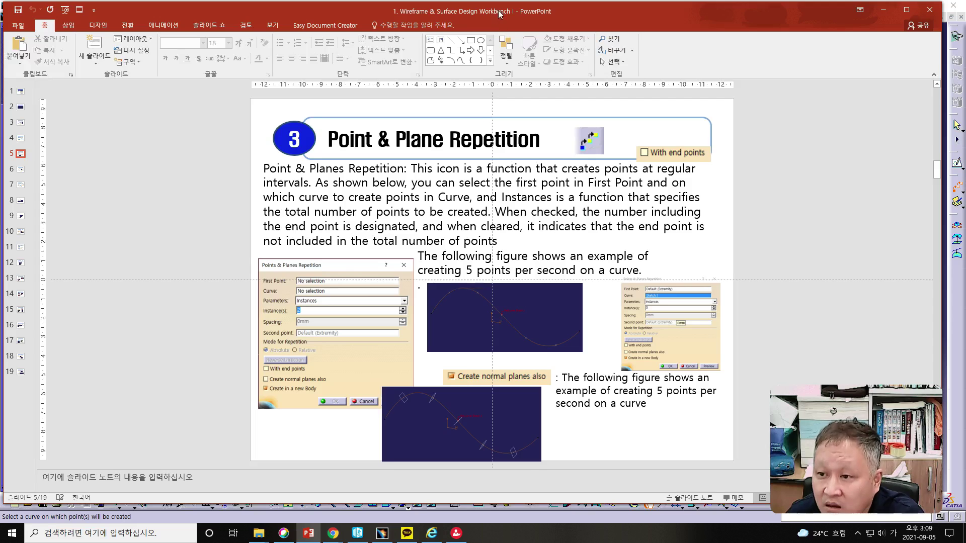
left_click_drag(501, 12, 0, 13)
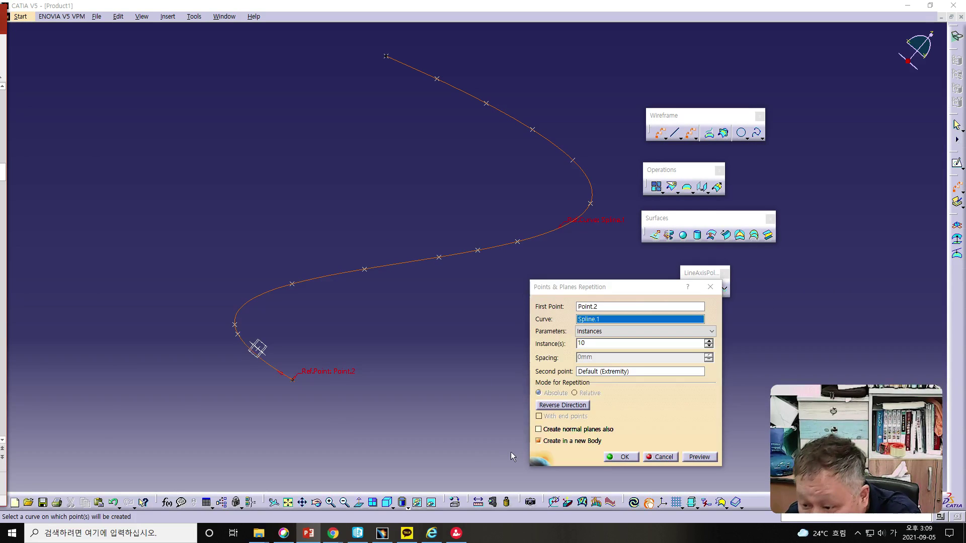
Set the repetition's parameters to Instances & spacing
left_click(538, 442)
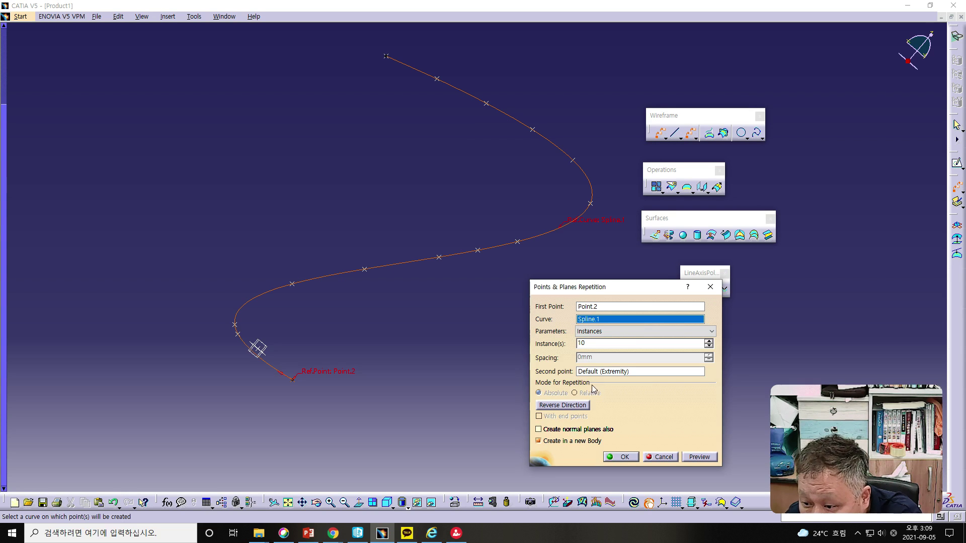
left_click(609, 332)
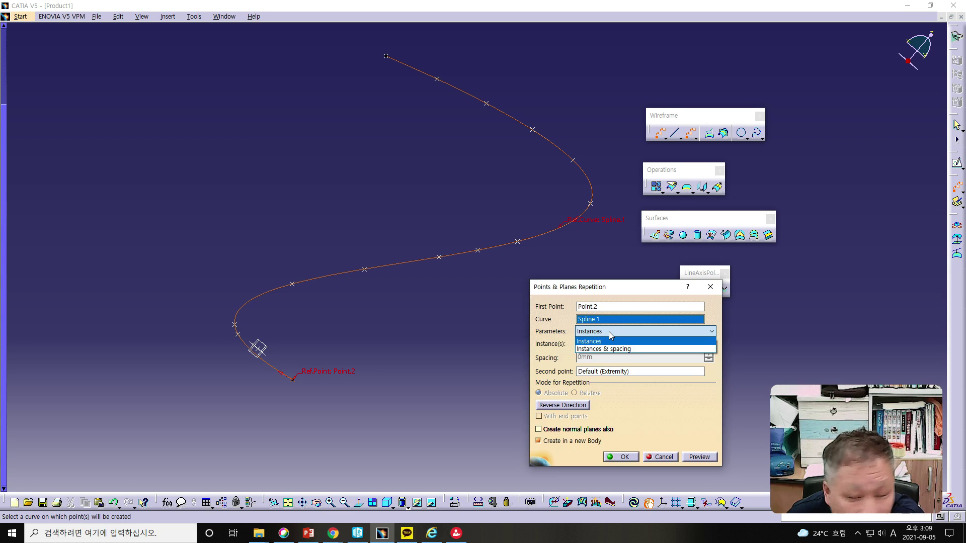
left_click(613, 349)
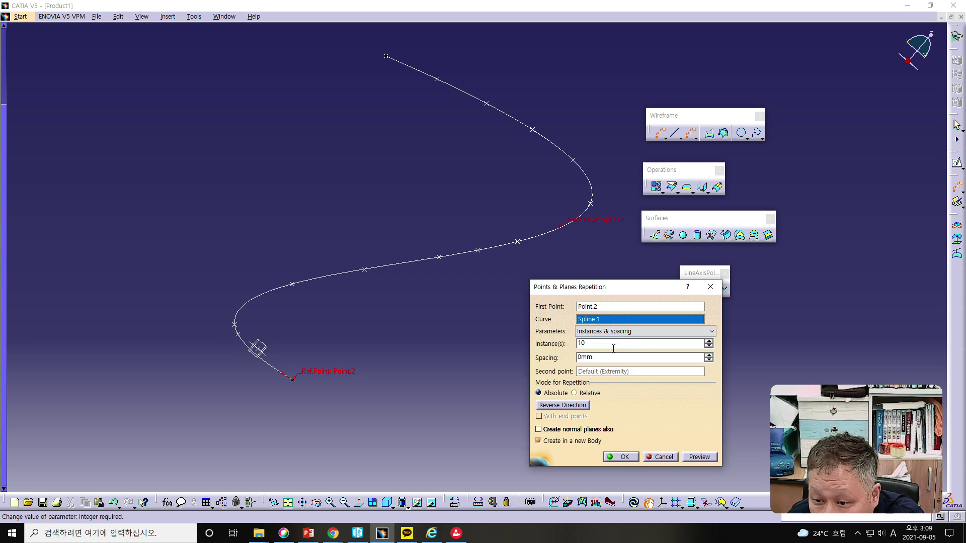
left_click(610, 332)
left_click(607, 338)
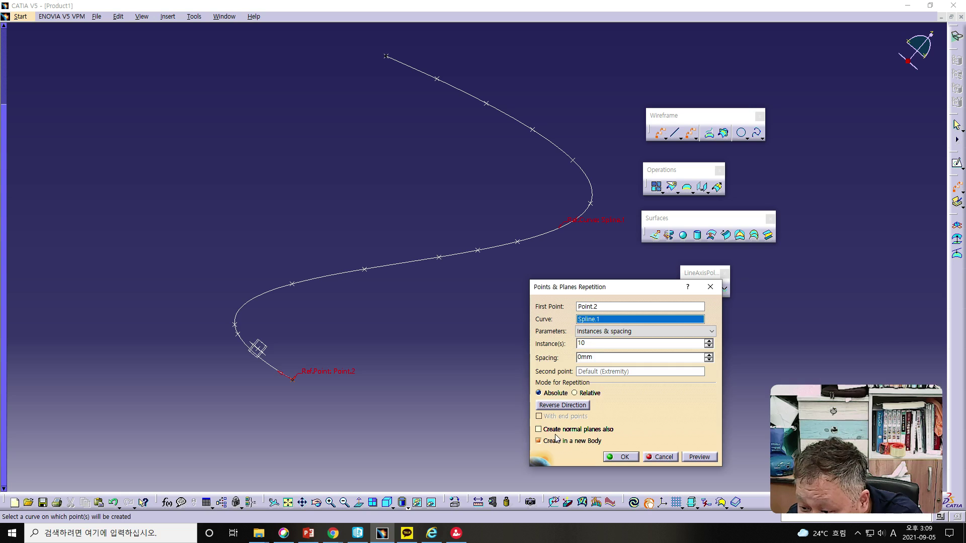
Try creating normal planes along with the repeated points and preview the result
left_click(539, 430)
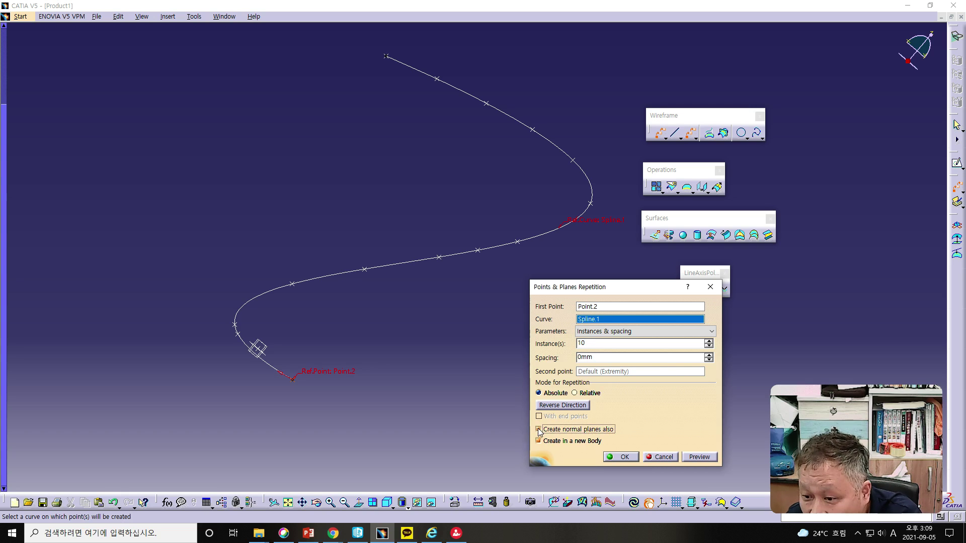
left_click(699, 456)
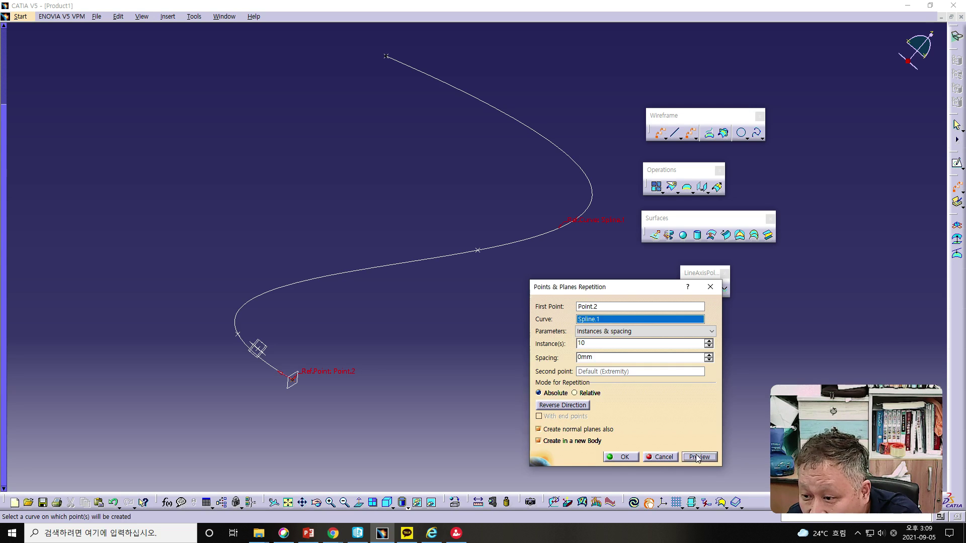
left_click(697, 457)
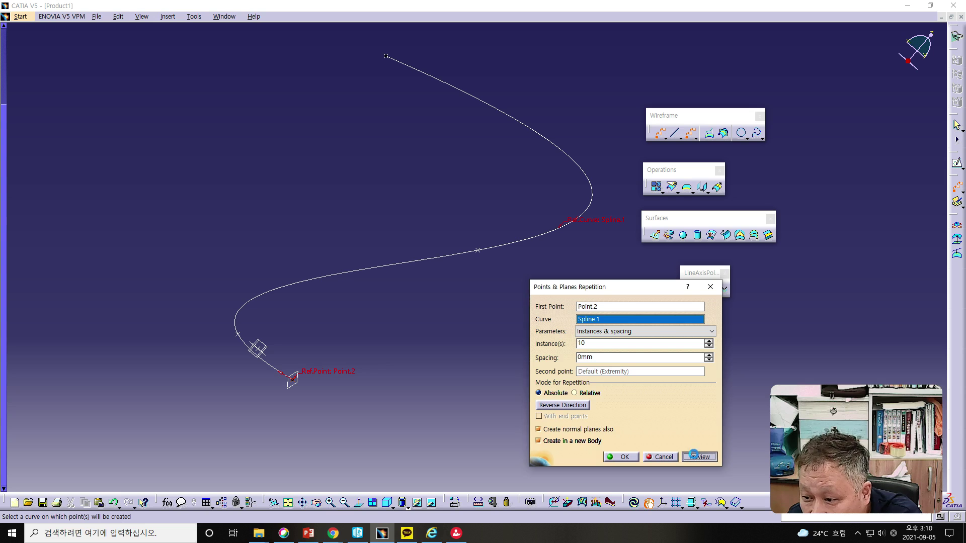
left_click(537, 429)
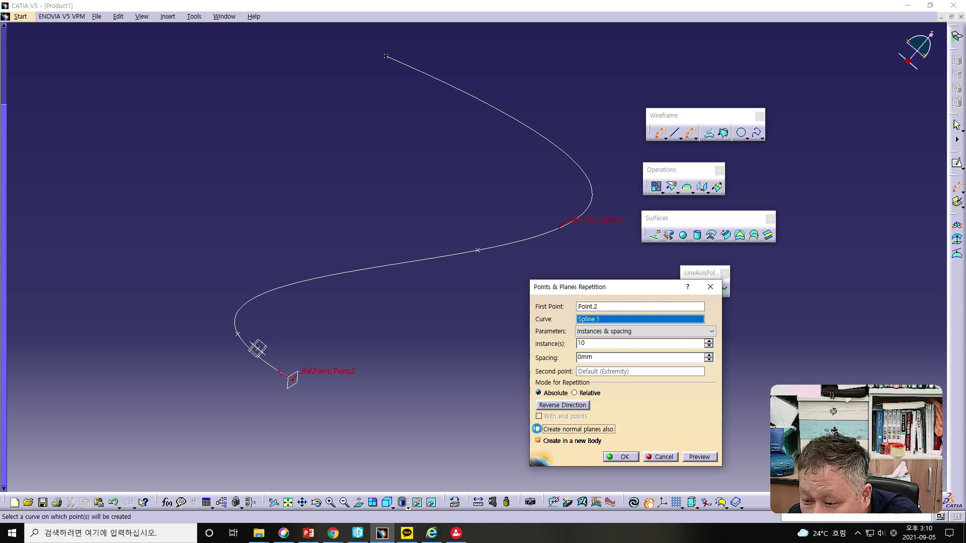
Set the repetition's parameters back to Instances and preview 10 points along the spline, first alone and again with normal planes
double_click(620, 344)
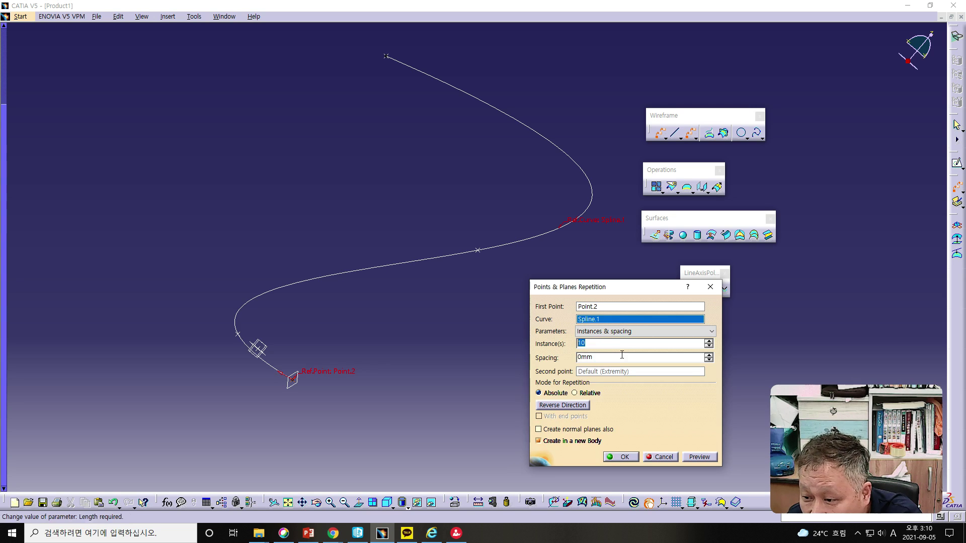
left_click(610, 330)
left_click(604, 349)
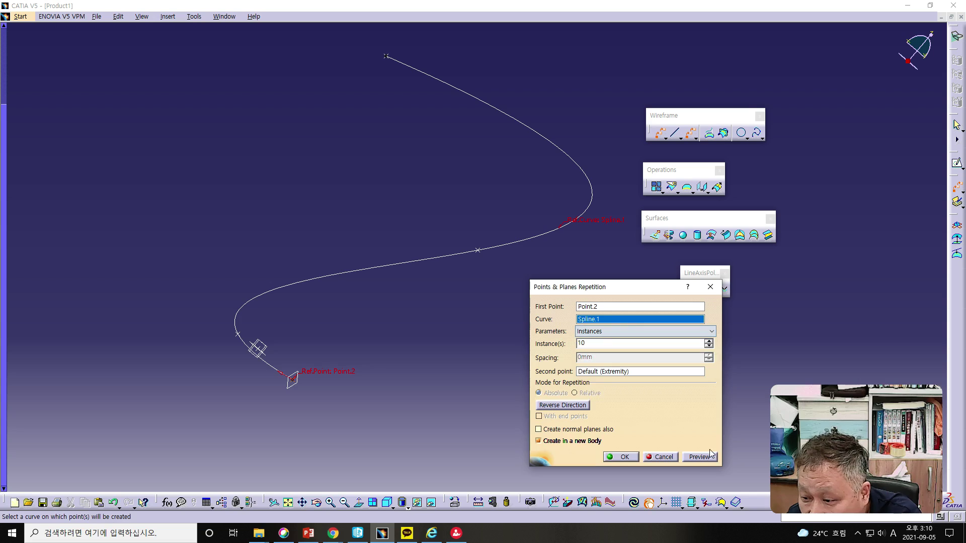
left_click(699, 456)
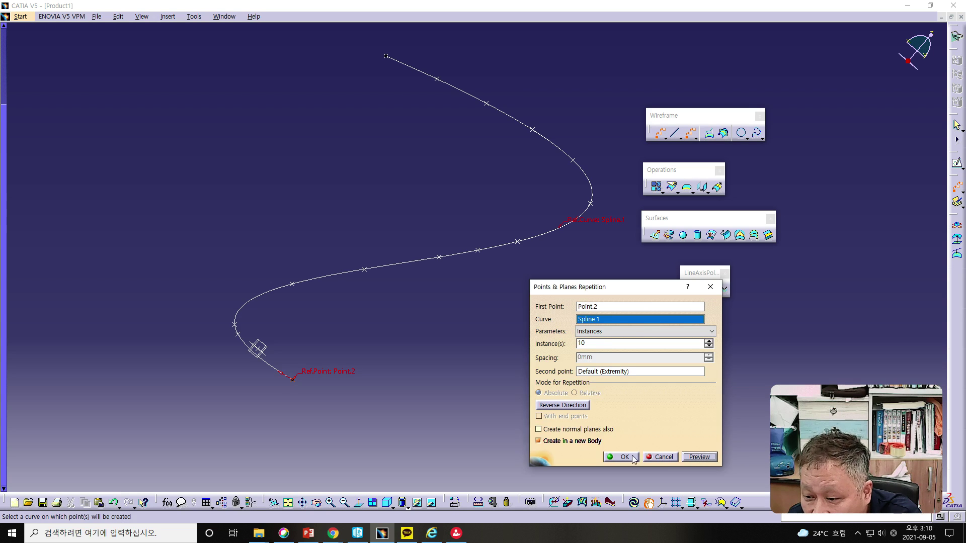
left_click(538, 429)
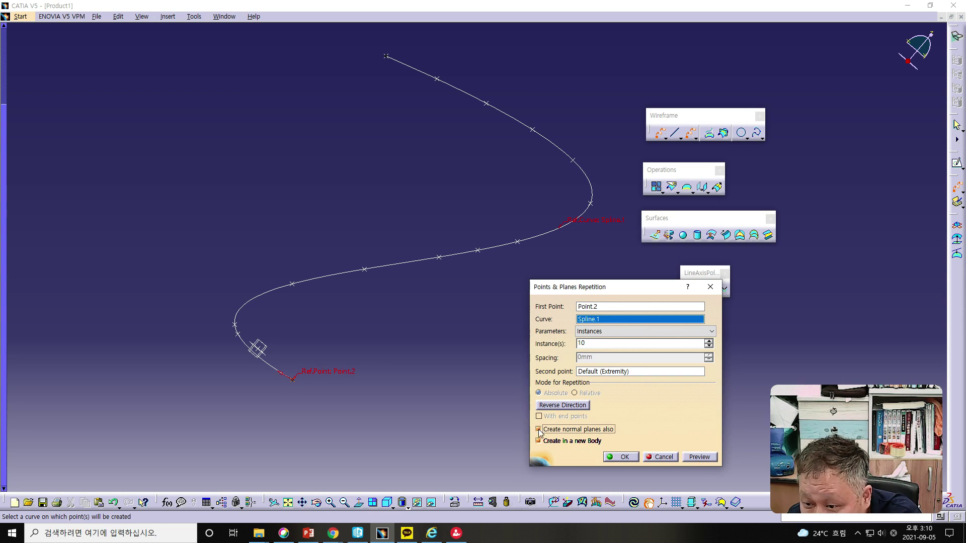
left_click(696, 459)
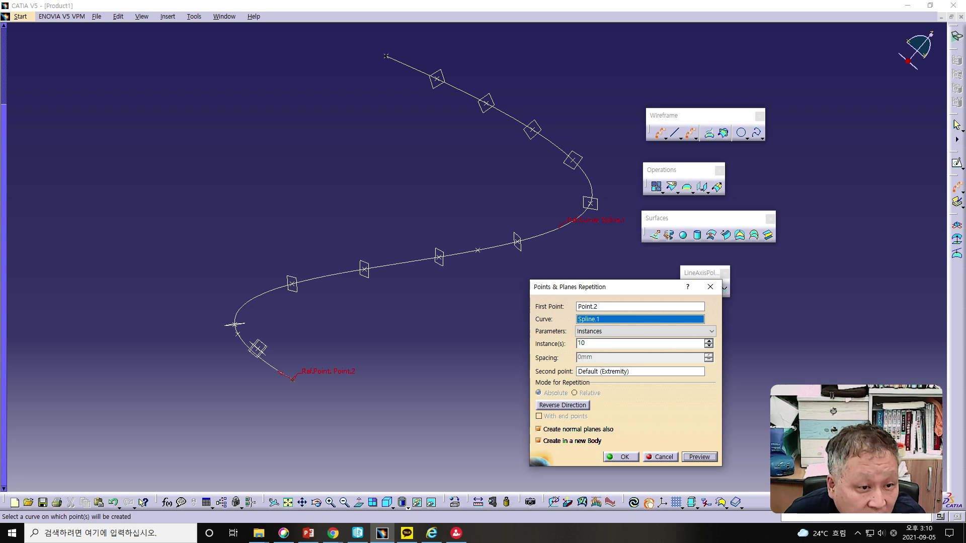
Check the Point & Plane Repetition slide in PowerPoint, return to CATIA, and preview the repetition with 5 instances
key("alt+Tab")
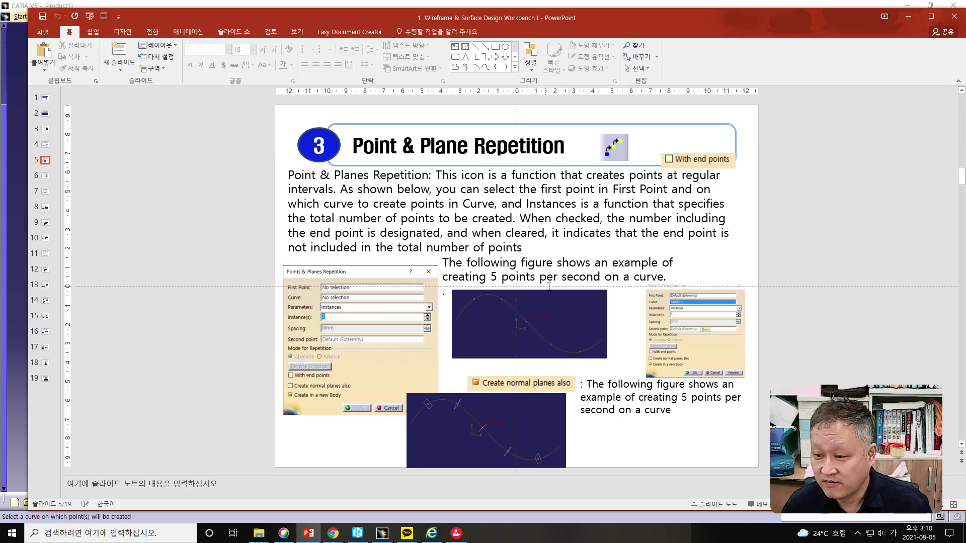
left_click(908, 16)
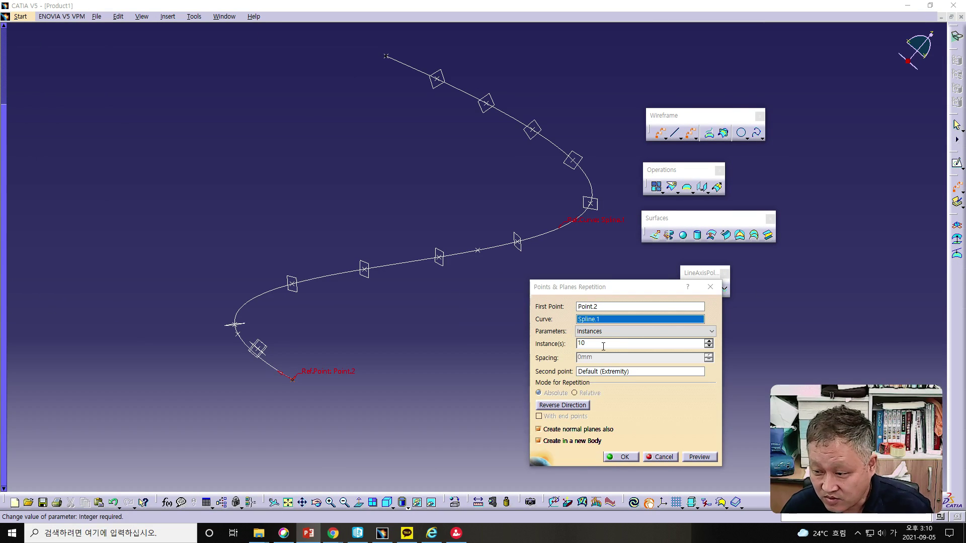
left_click(459, 337)
double_click(583, 344)
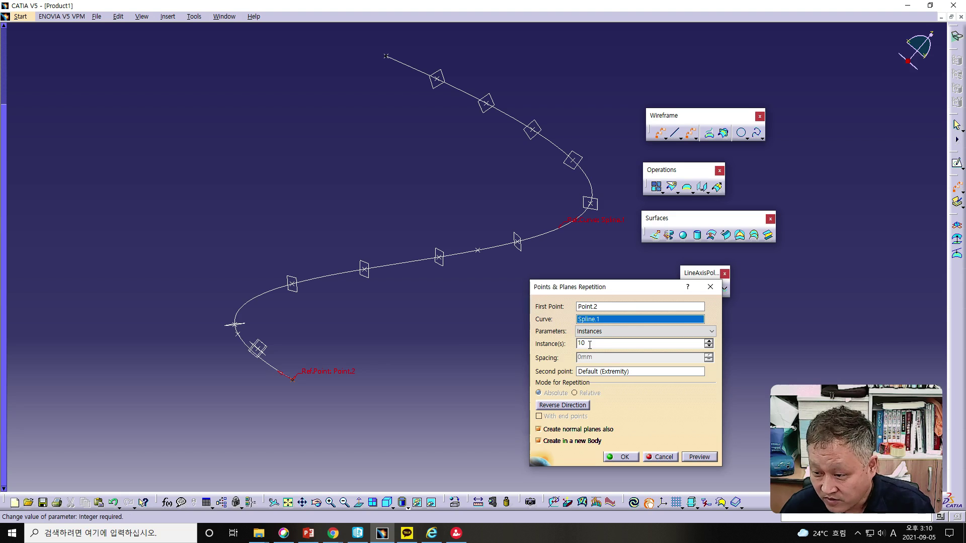
type("5")
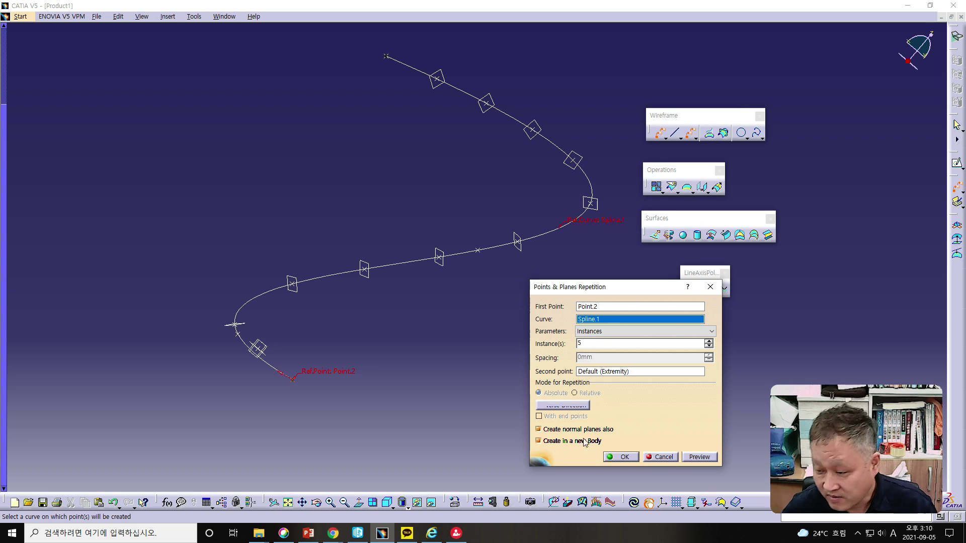
left_click(692, 456)
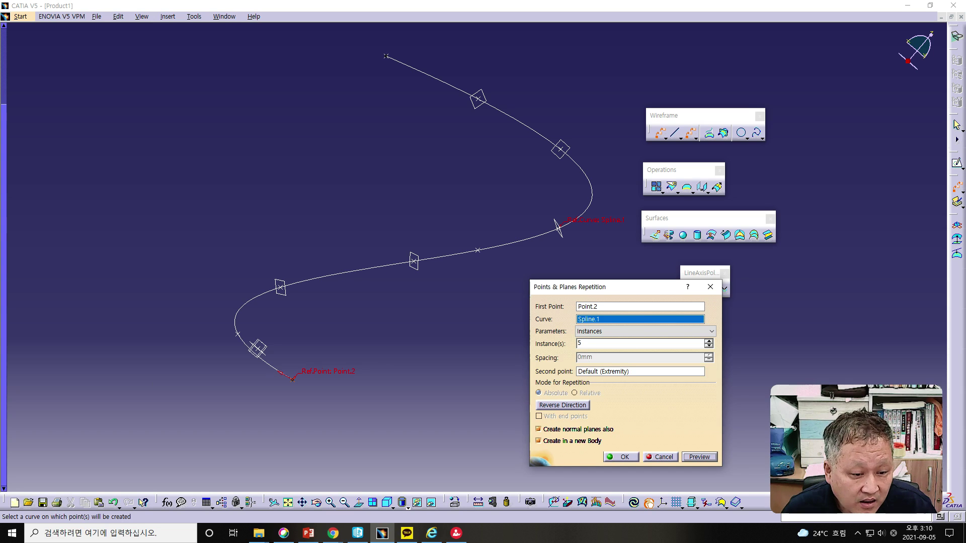
Switch to PowerPoint to compare the preview with the figures on the Point & Plane Repetition slide
key("alt+Tab")
left_click_drag(403, 29, 594, 24)
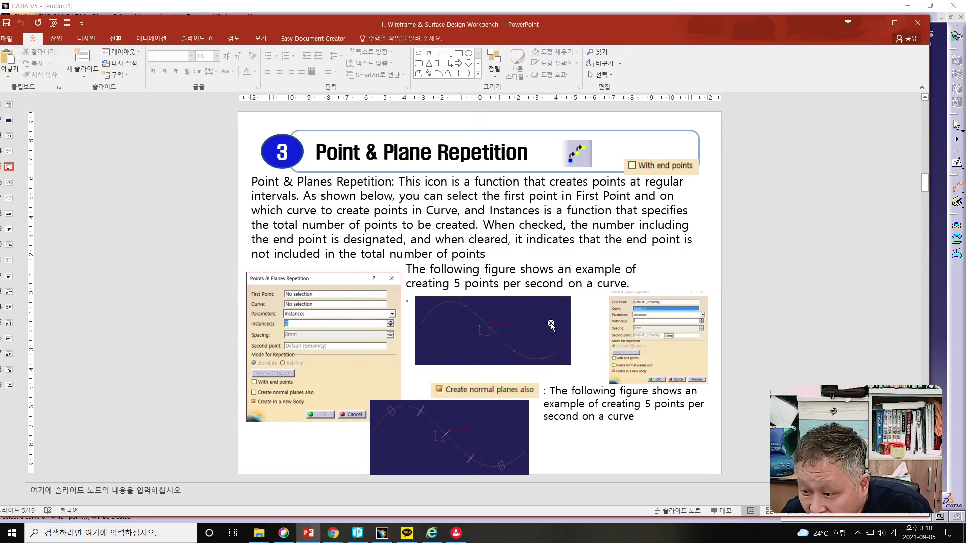
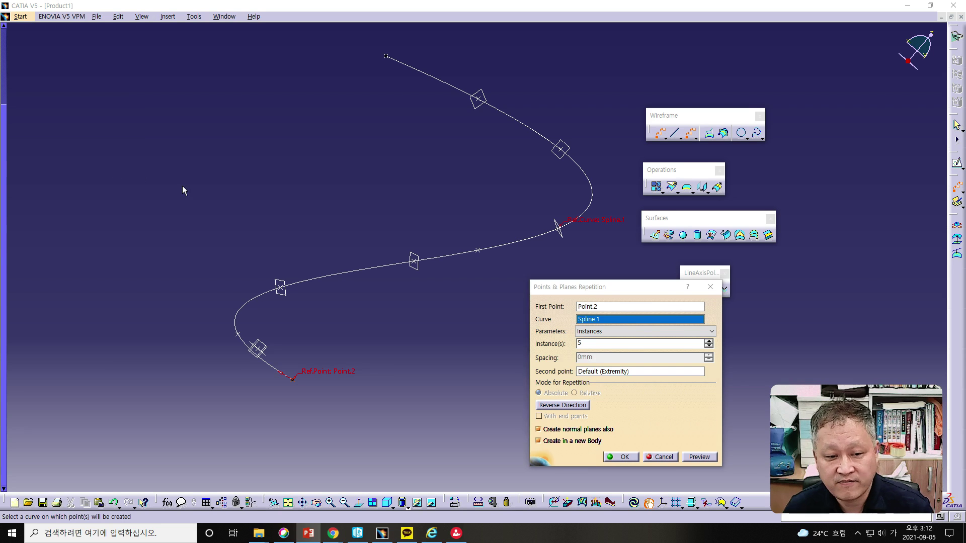
Cancel the Points & Planes Repetition and undo the last two actions to remove the spline
left_click(661, 458)
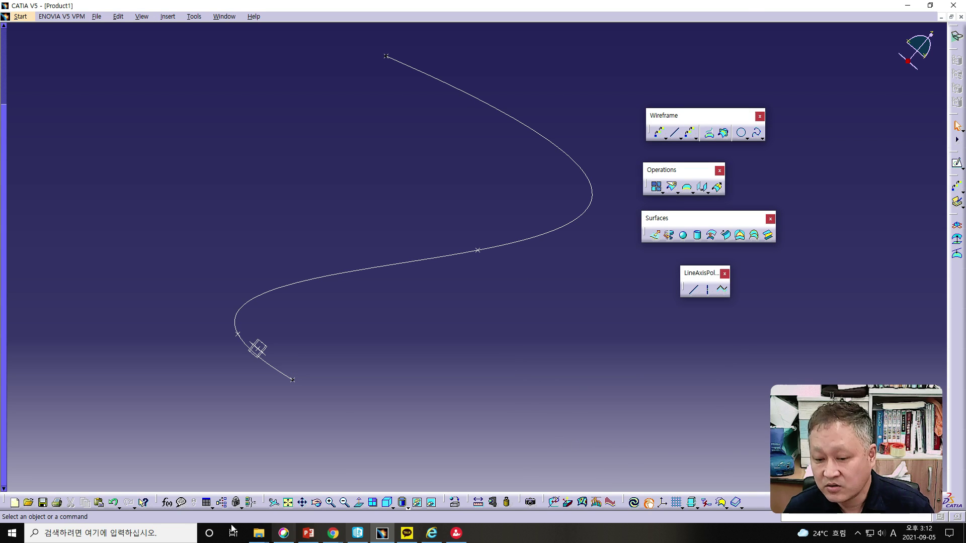
left_click(113, 502)
left_click(113, 502)
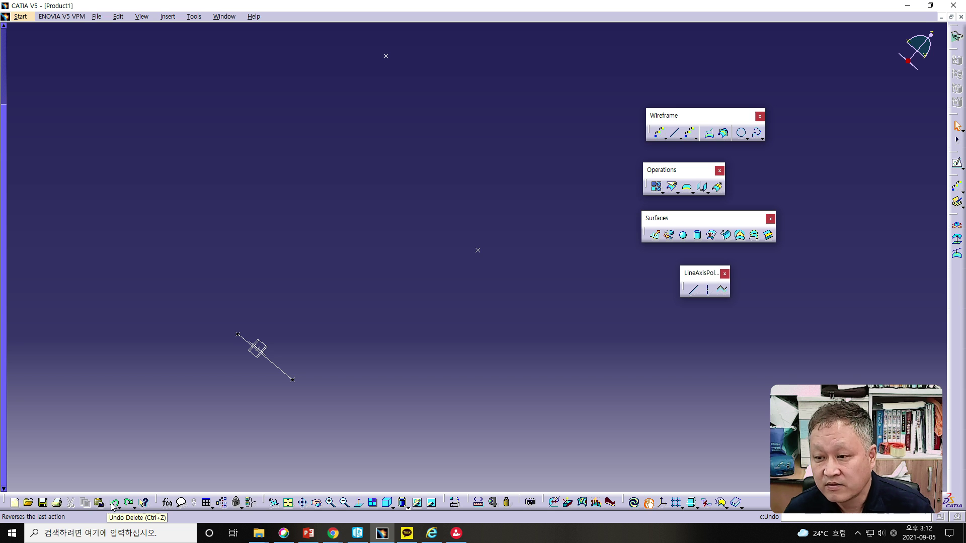
Try a Point-Point line from the uppermost point to the isolated point in the middle, and cancel it
left_click(693, 288)
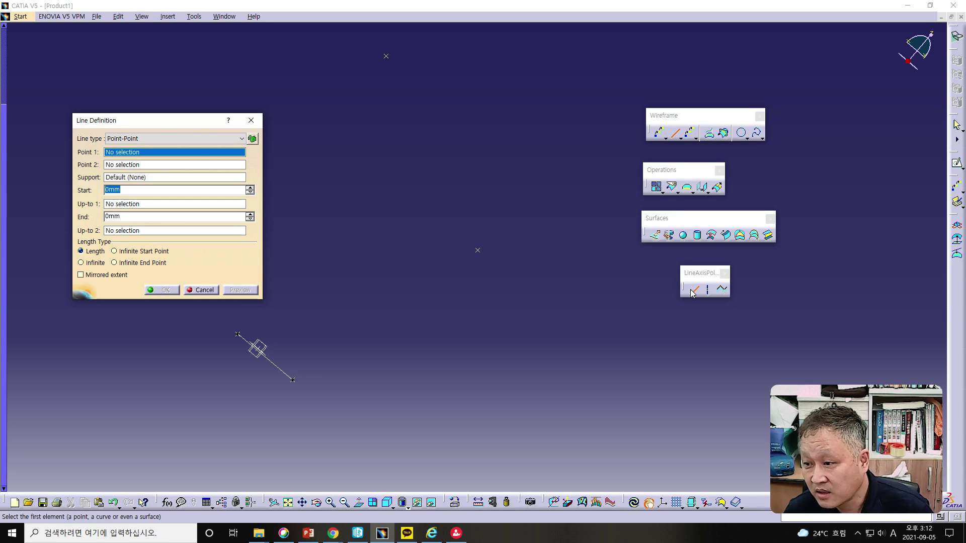
left_click(251, 121)
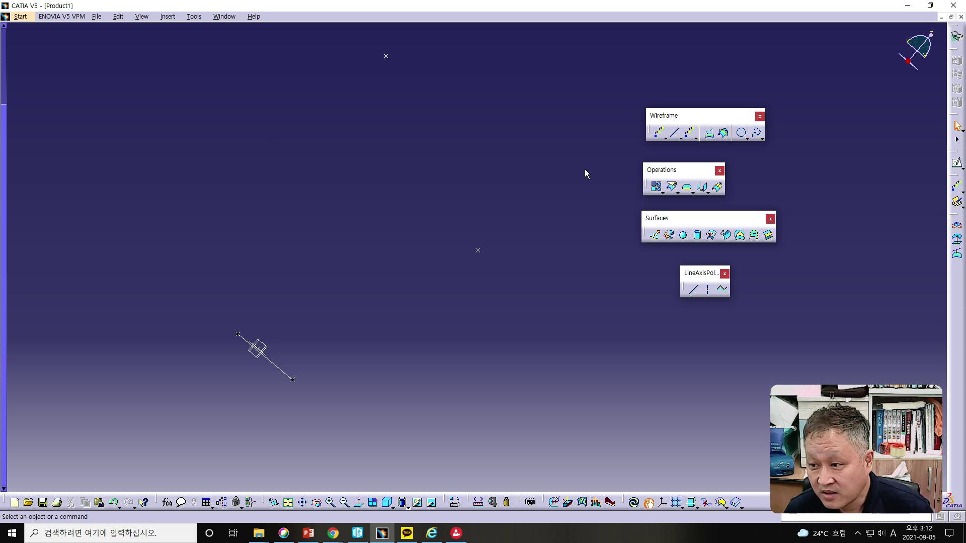
left_click(674, 133)
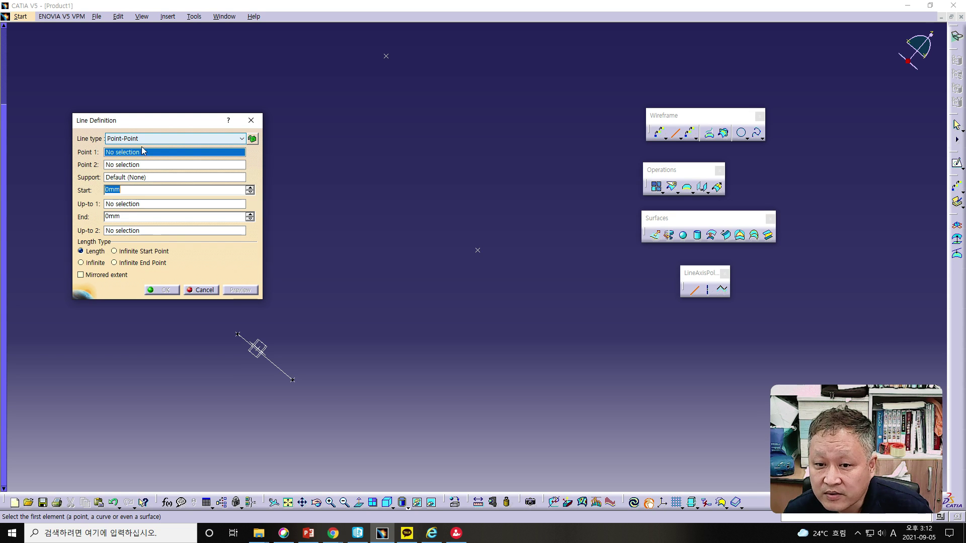
left_click(386, 55)
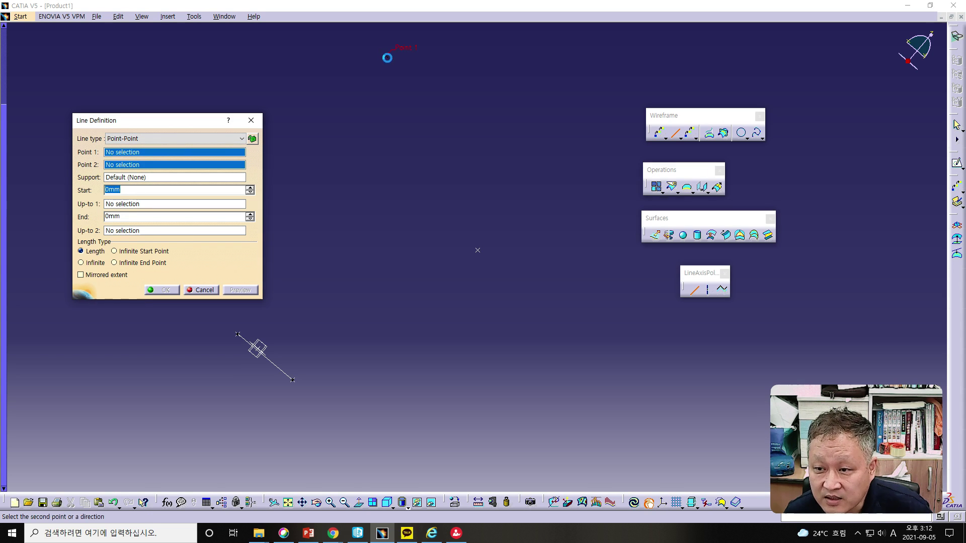
left_click(477, 250)
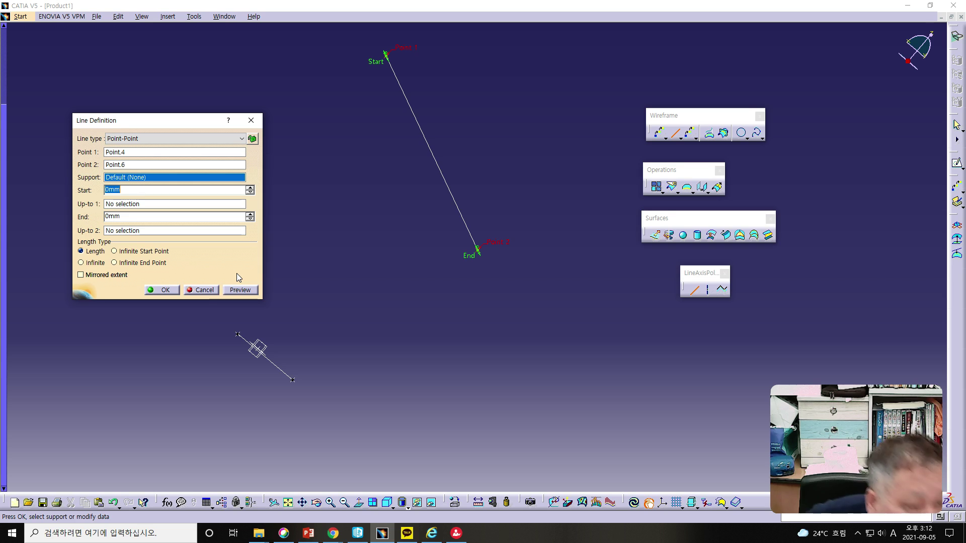
left_click(201, 289)
Create a Point-Direction line from the isolated middle point along the Z Component, with start 100 mm and end 20 mm
left_click(677, 134)
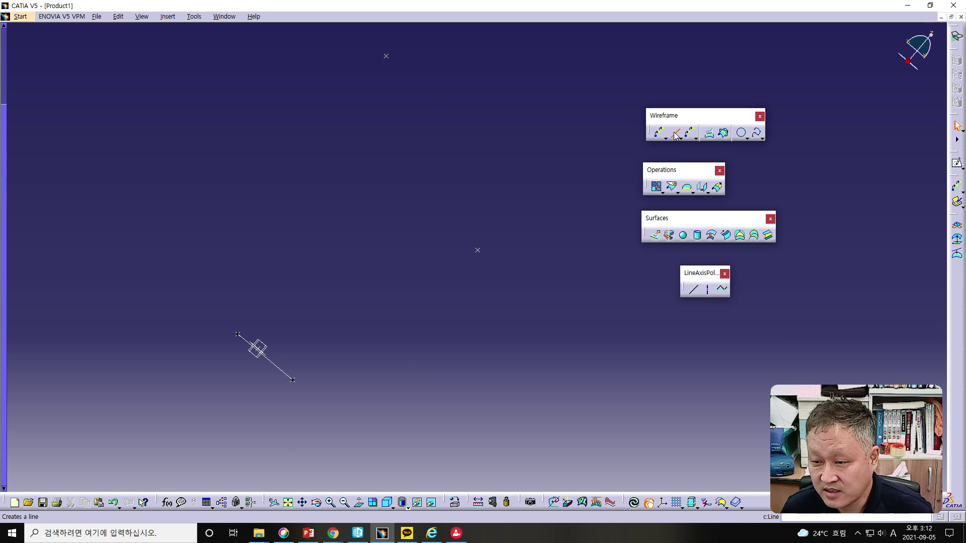
left_click(163, 140)
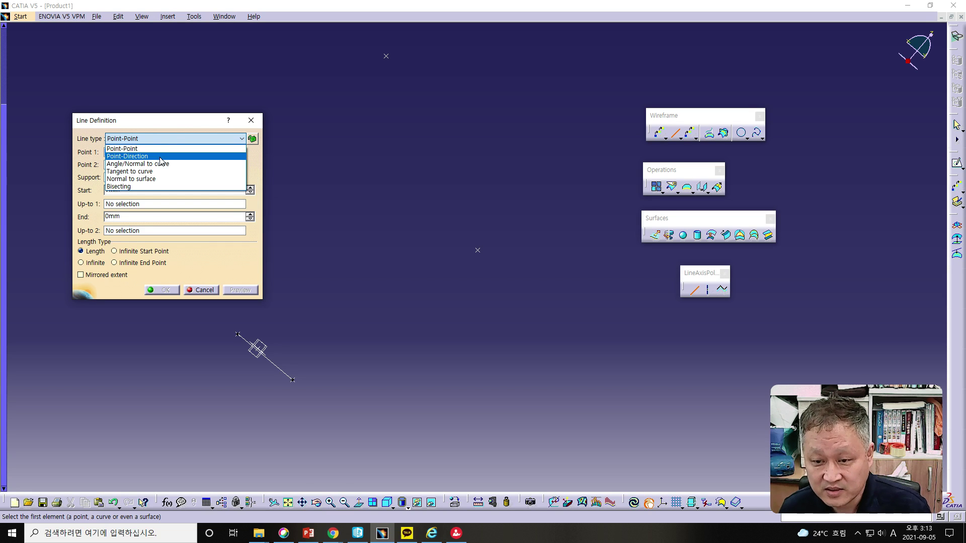
left_click(156, 157)
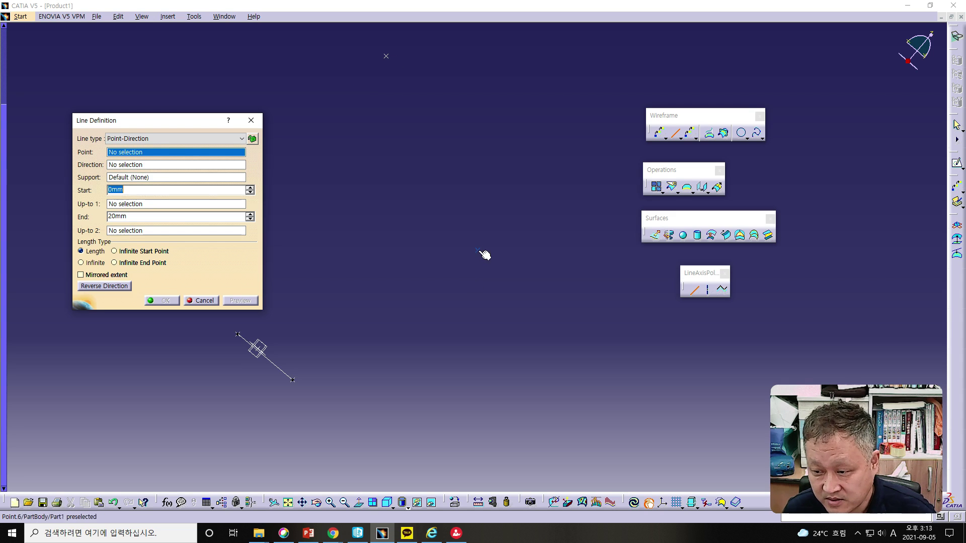
left_click(482, 254)
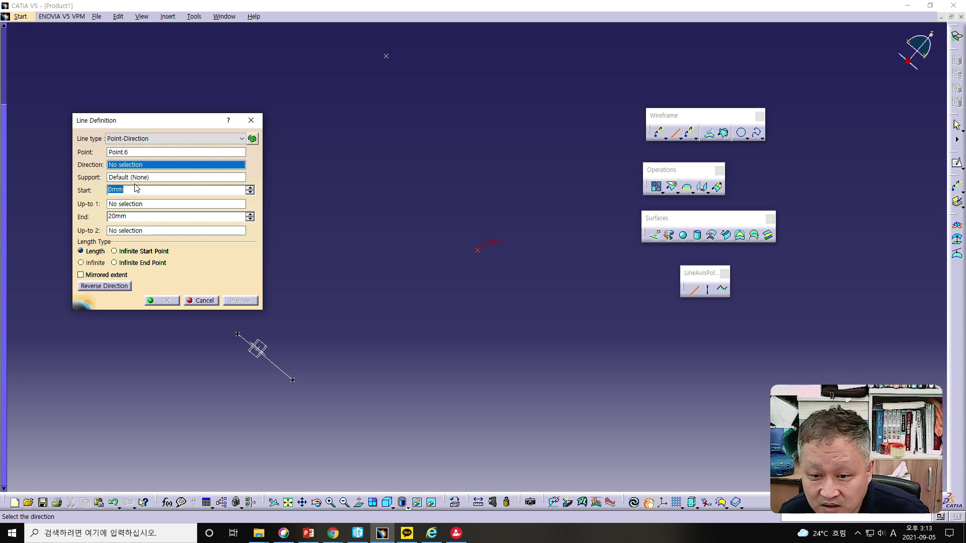
right_click(144, 166)
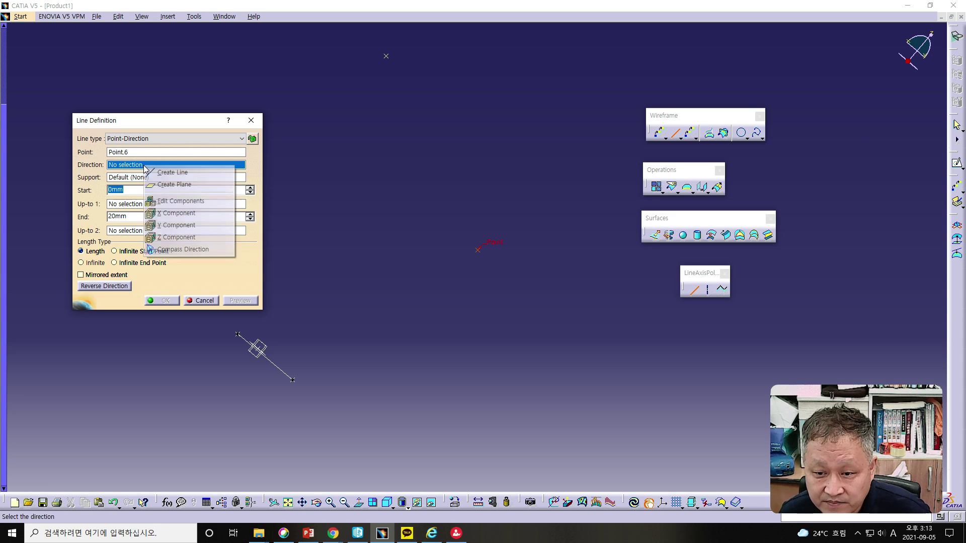
left_click(176, 237)
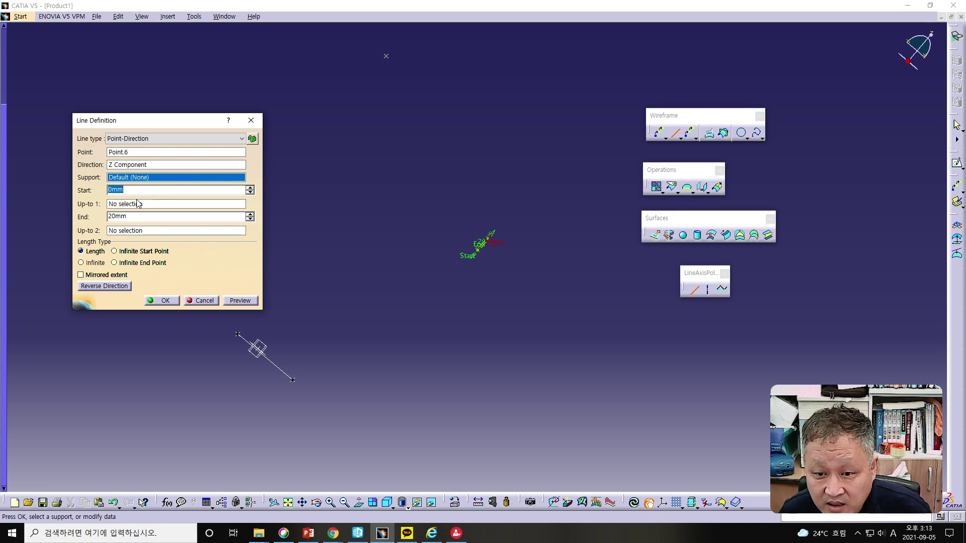
type("100")
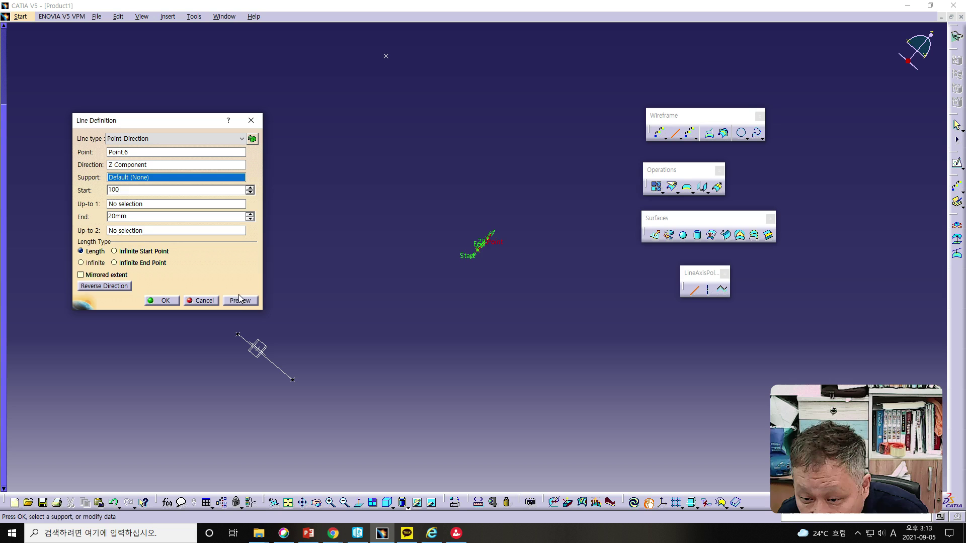
left_click(239, 299)
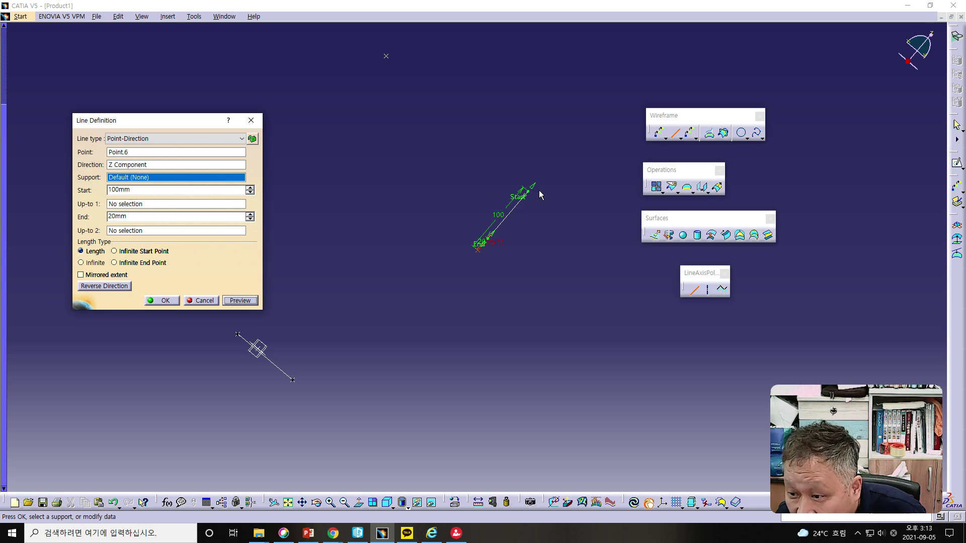
left_click(162, 300)
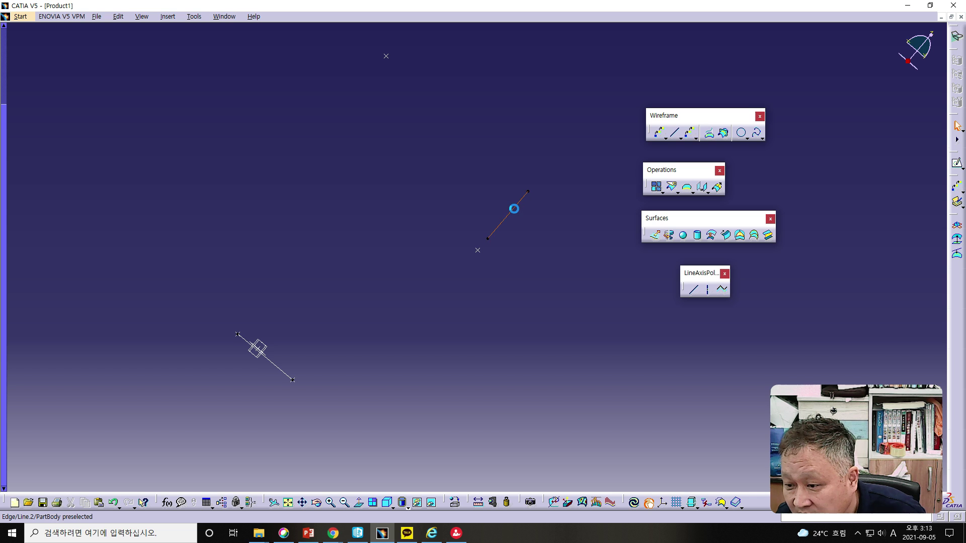
Edit the Z-direction line and set its start value to 200 mm
double_click(516, 209)
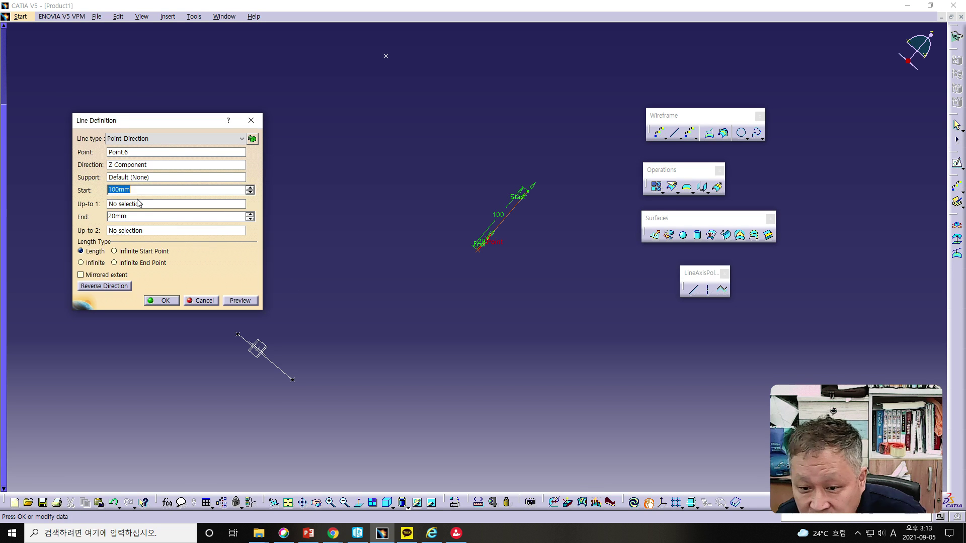
type("2")
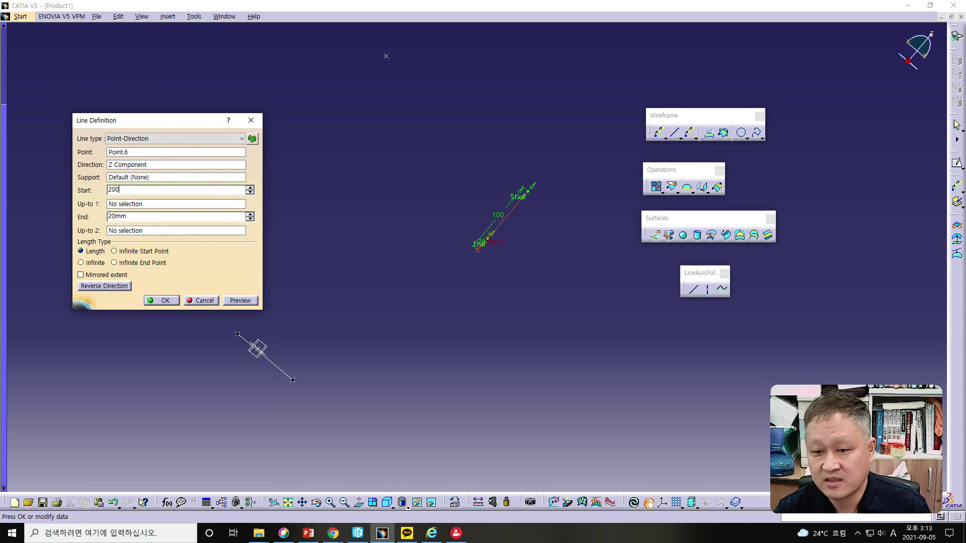
type("00")
key("Return")
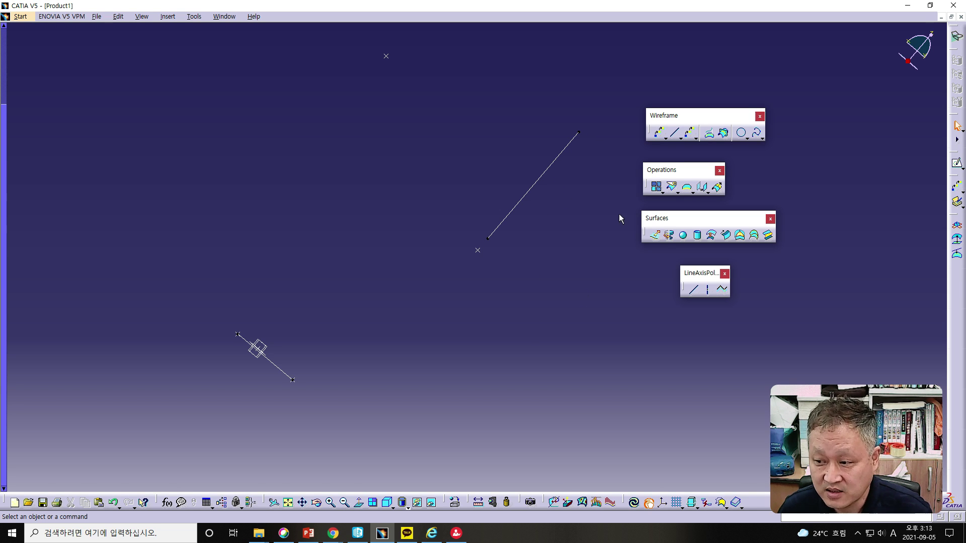
Delete the Z-direction line near the isolated middle point
left_click(539, 179)
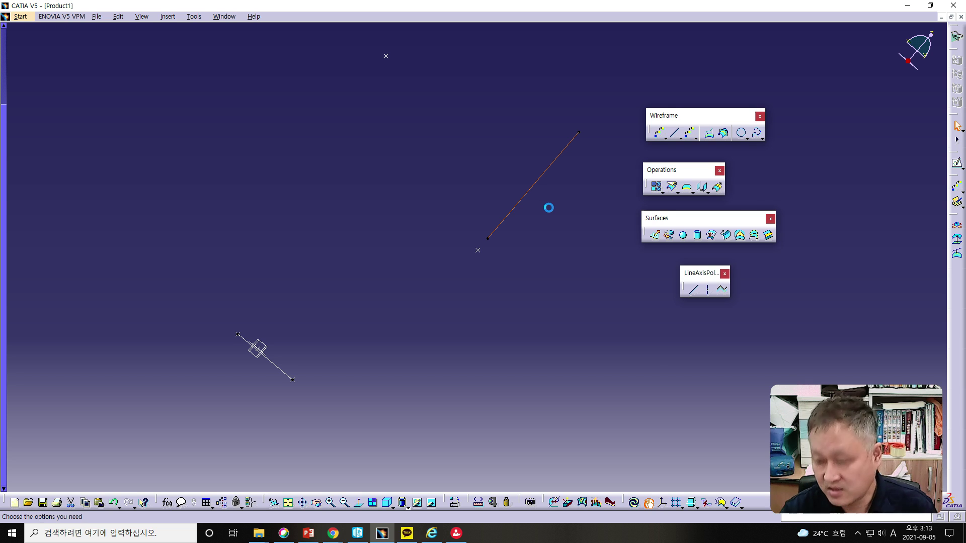
key("Delete")
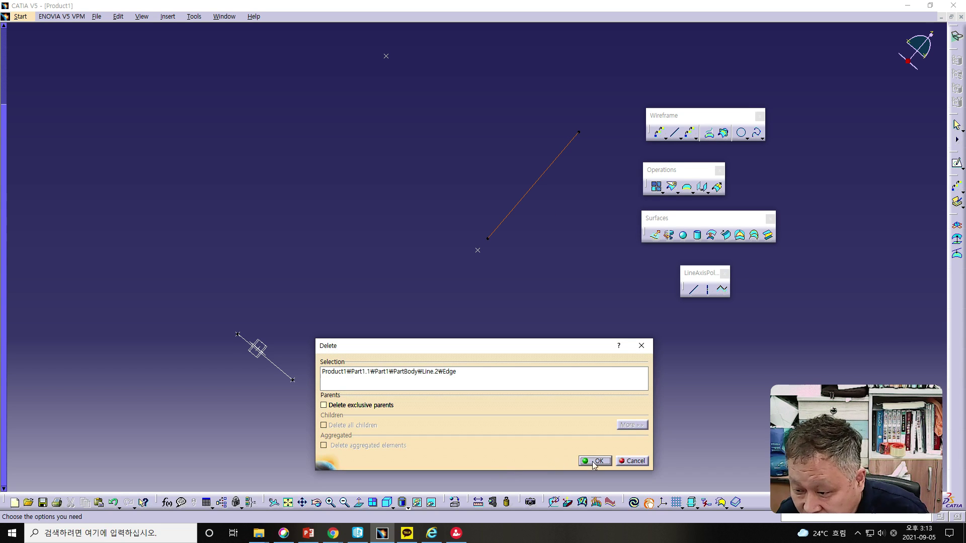
left_click(593, 461)
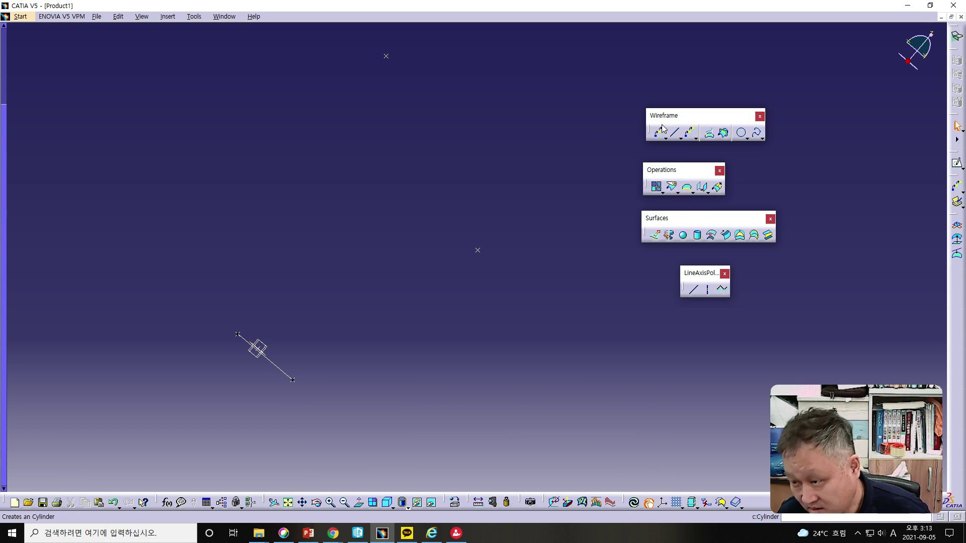
Create a Point-Direction line from the isolated middle point along the Y Component, with start 0 mm and end 200 mm
left_click(676, 135)
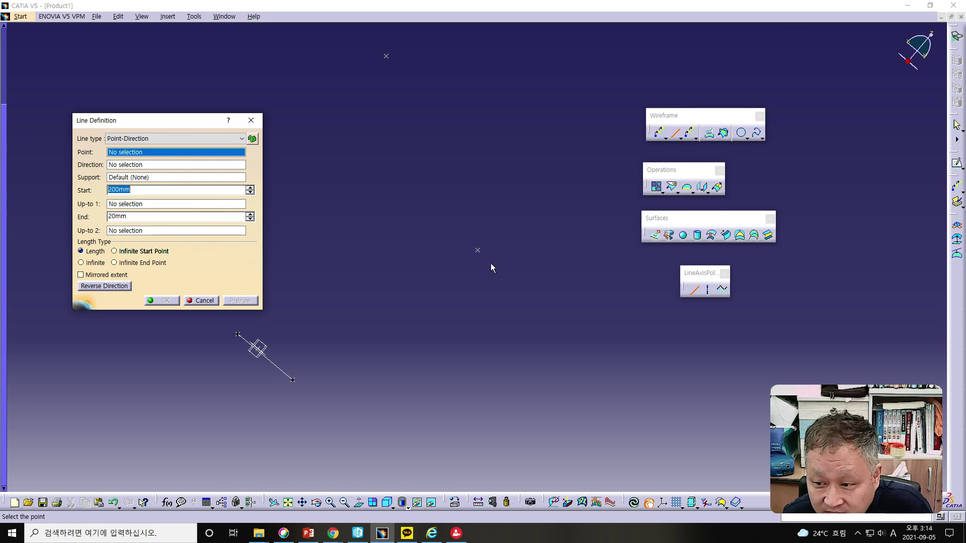
left_click(479, 251)
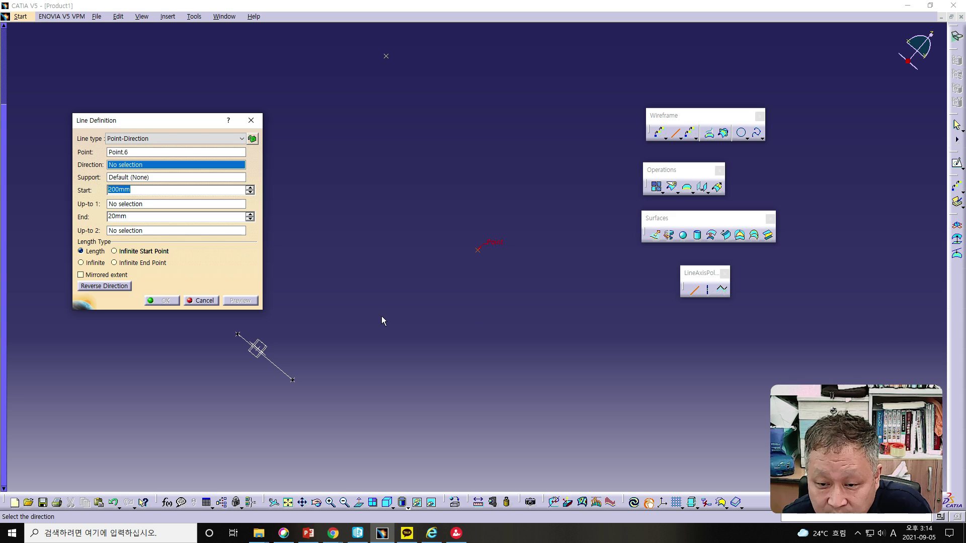
right_click(139, 167)
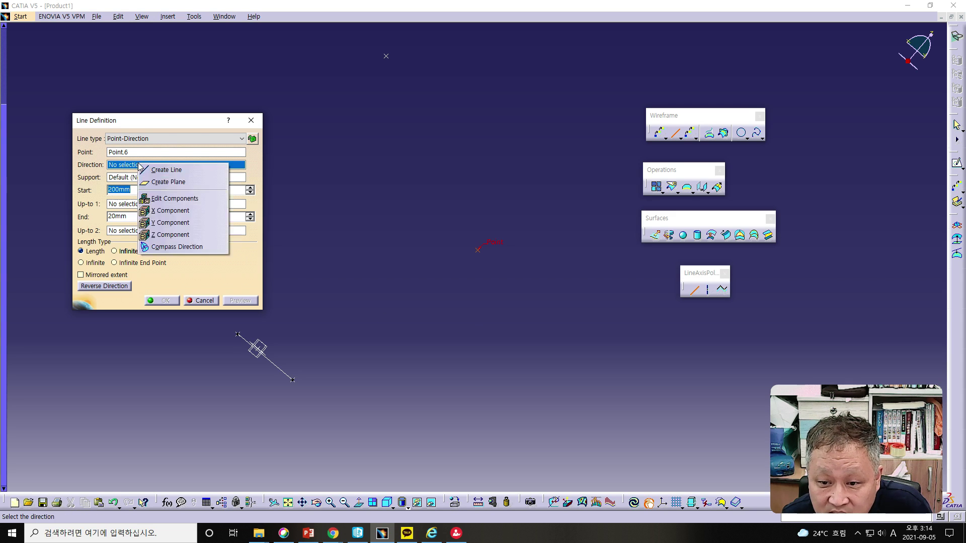
left_click(158, 225)
left_click(107, 218)
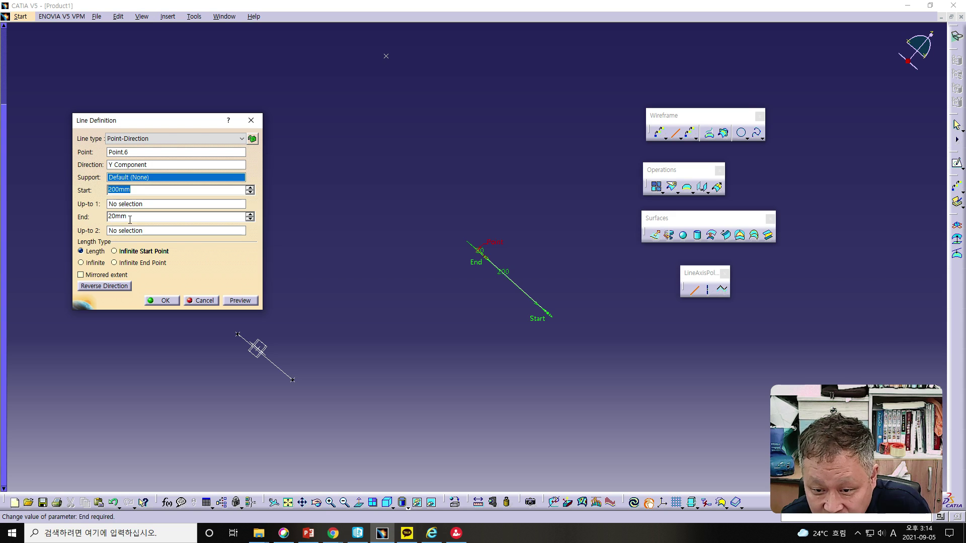
left_click_drag(106, 218, 41, 216)
left_click_drag(150, 192, 53, 190)
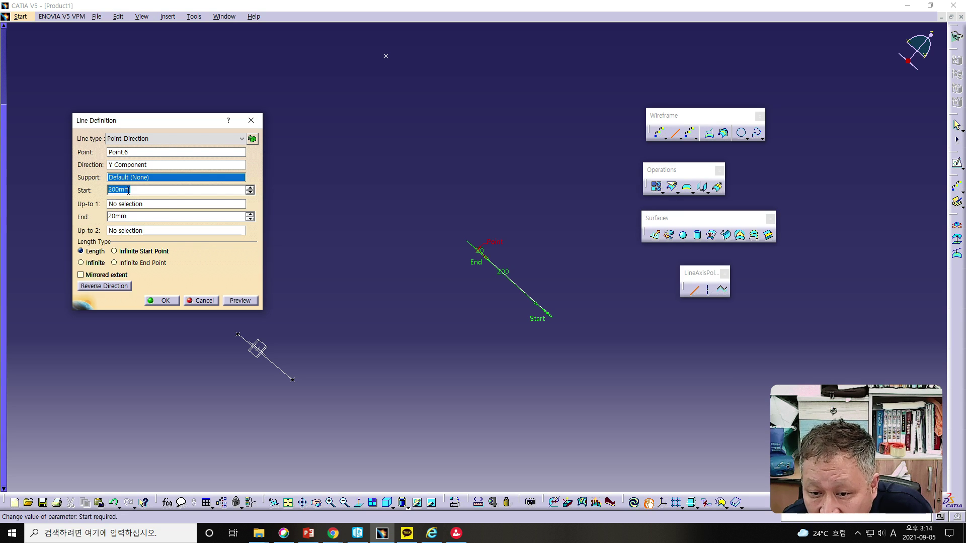
type("0")
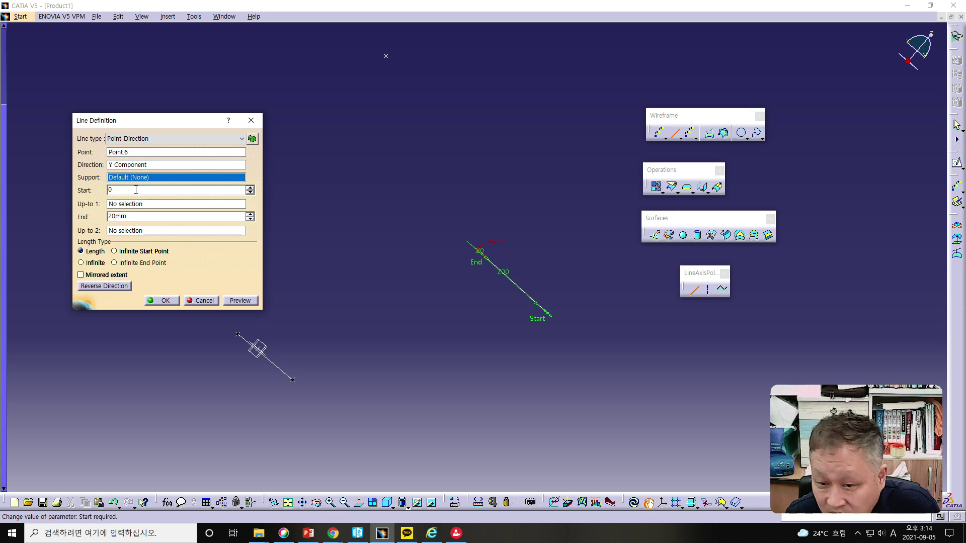
key("Tab")
type("200")
left_click(243, 300)
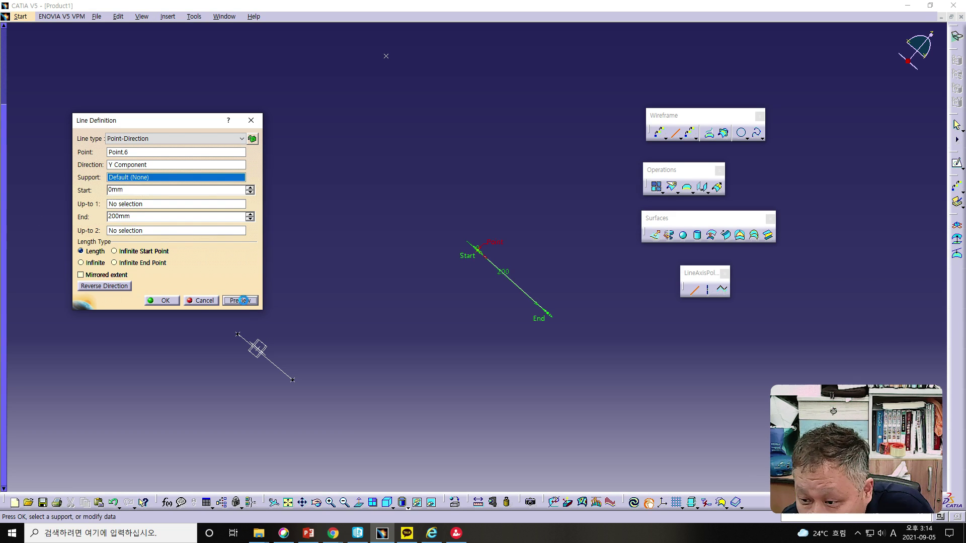
left_click(165, 301)
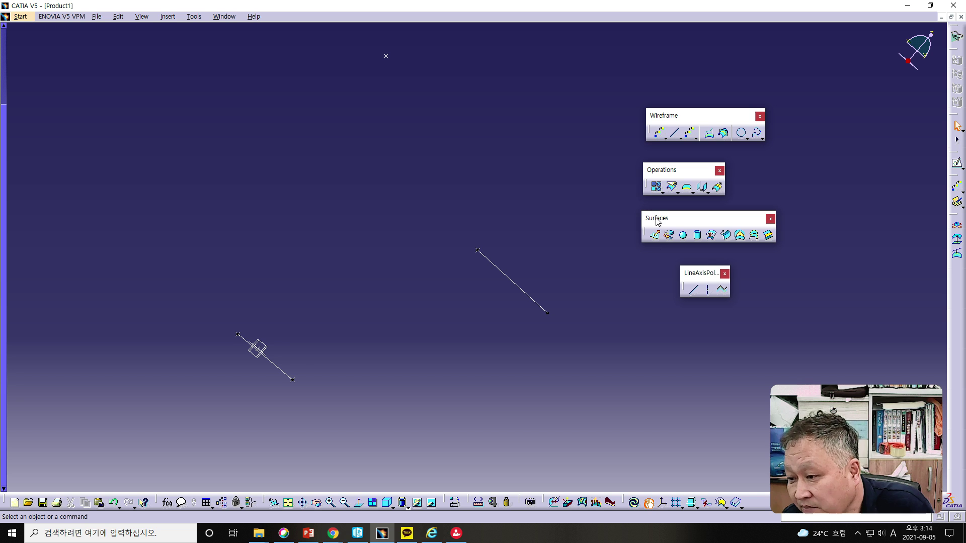
Create a Point-Direction line from the same middle point along the X Component, with start 0 mm and end 200 mm
left_click(694, 289)
left_click(678, 133)
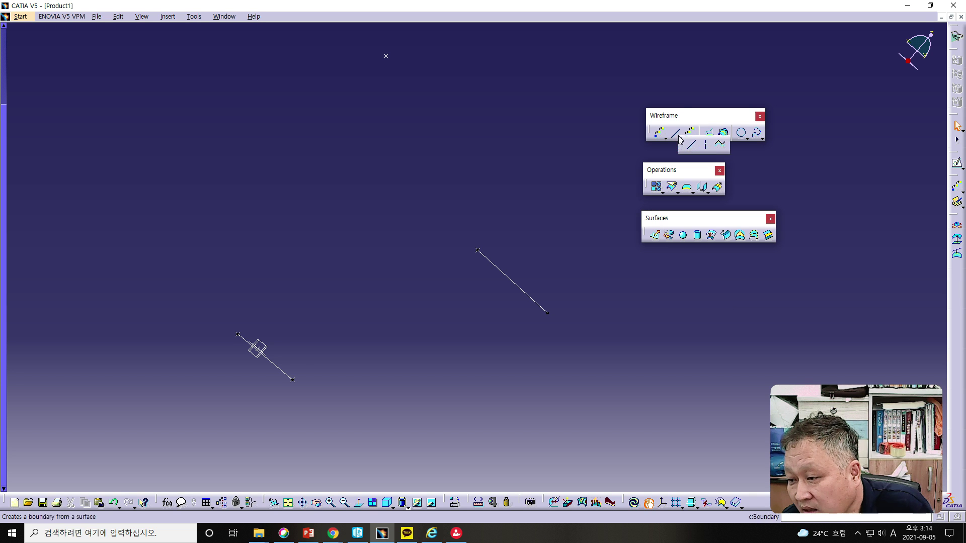
left_click(688, 142)
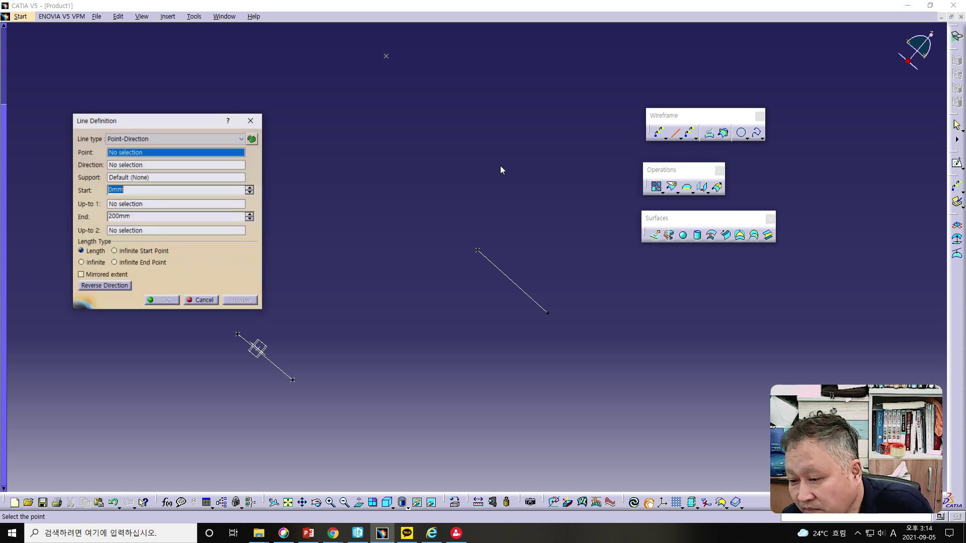
right_click(132, 153)
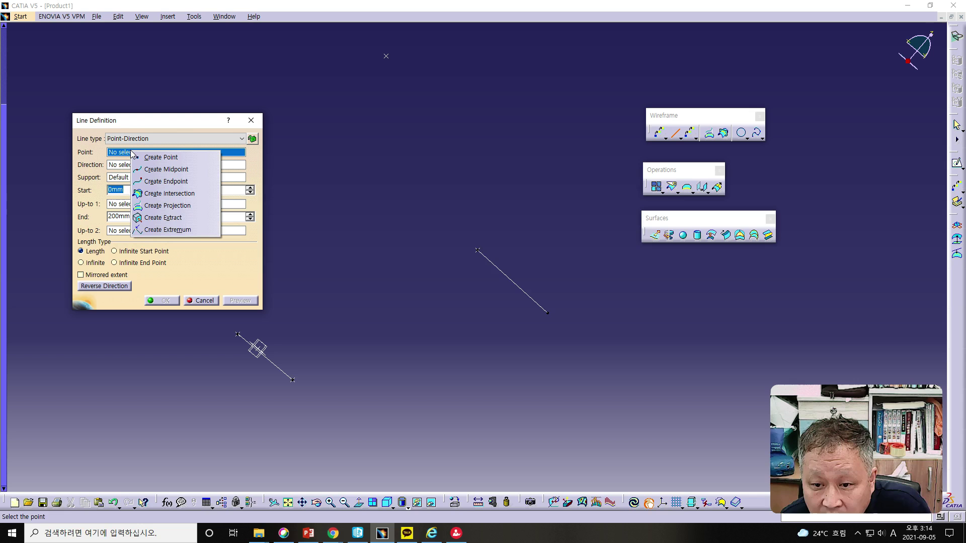
left_click(476, 250)
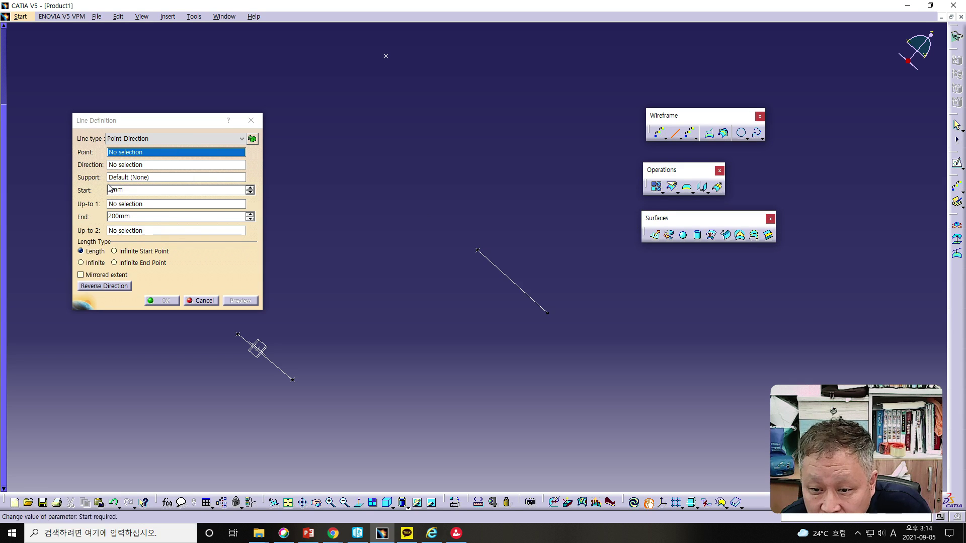
left_click(123, 179)
right_click(129, 182)
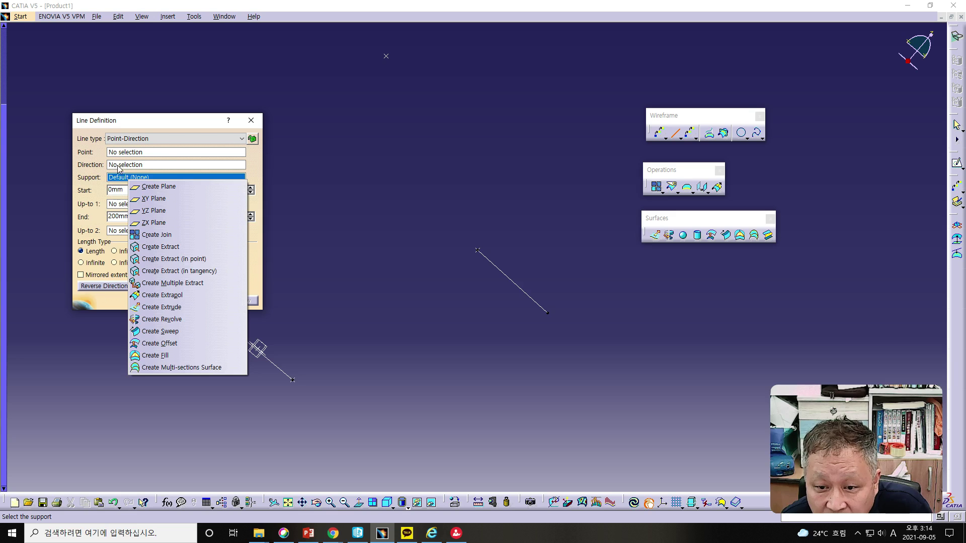
left_click(121, 164)
right_click(120, 165)
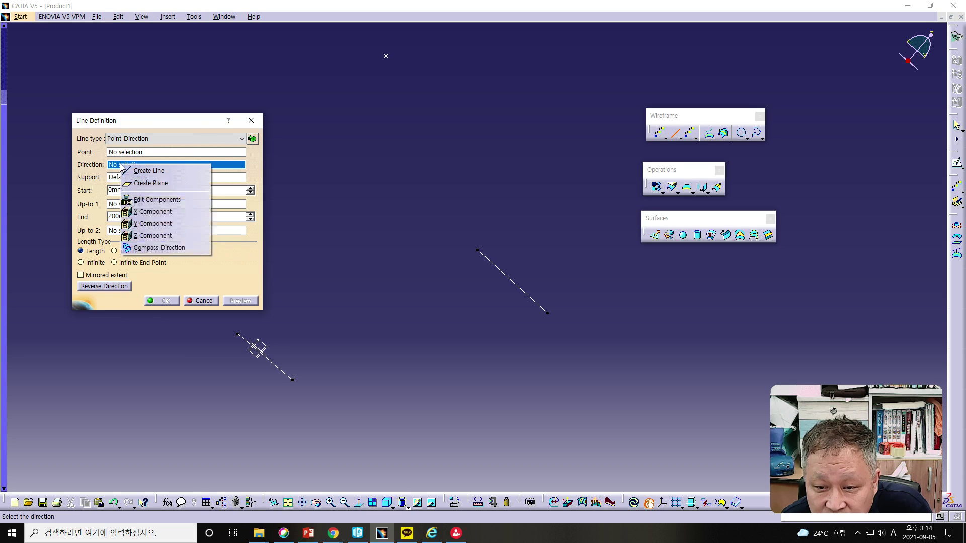
left_click(140, 212)
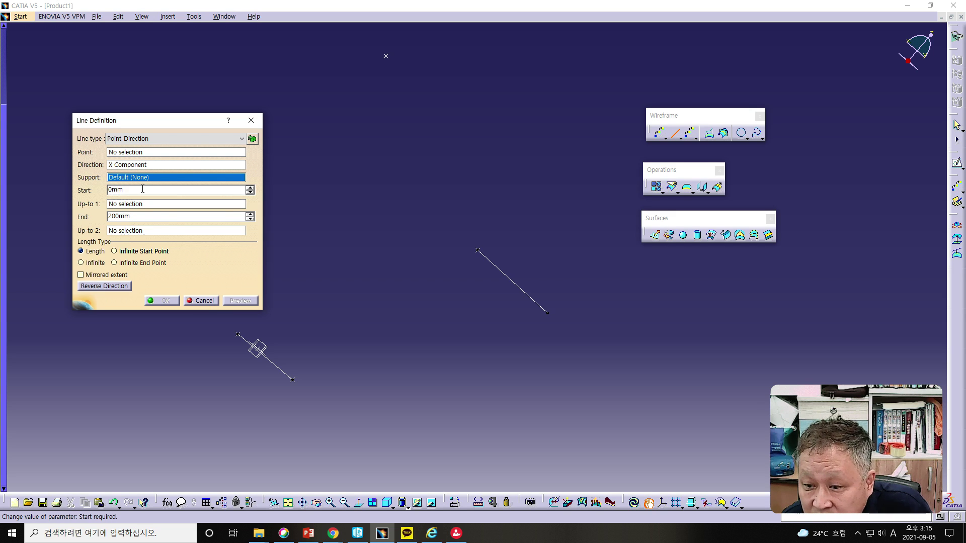
left_click(137, 152)
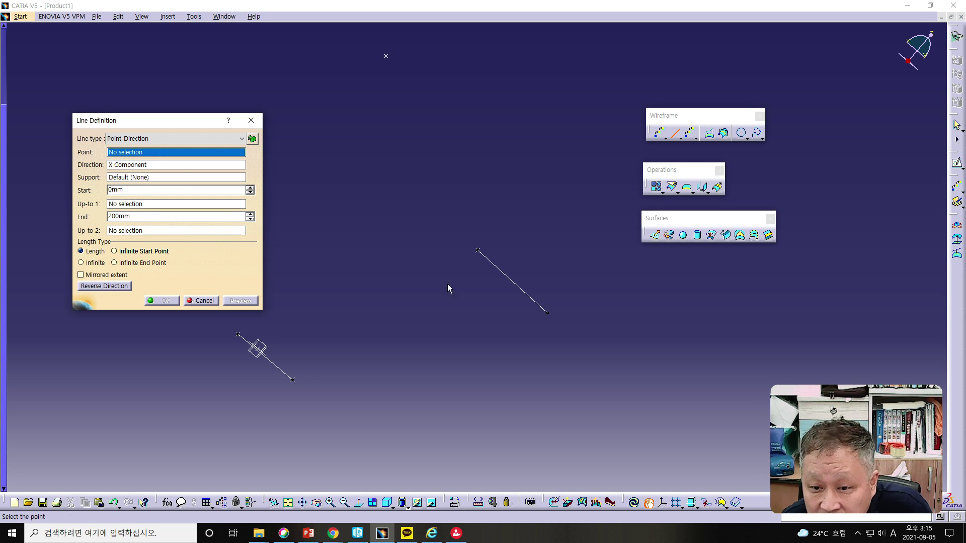
left_click(477, 250)
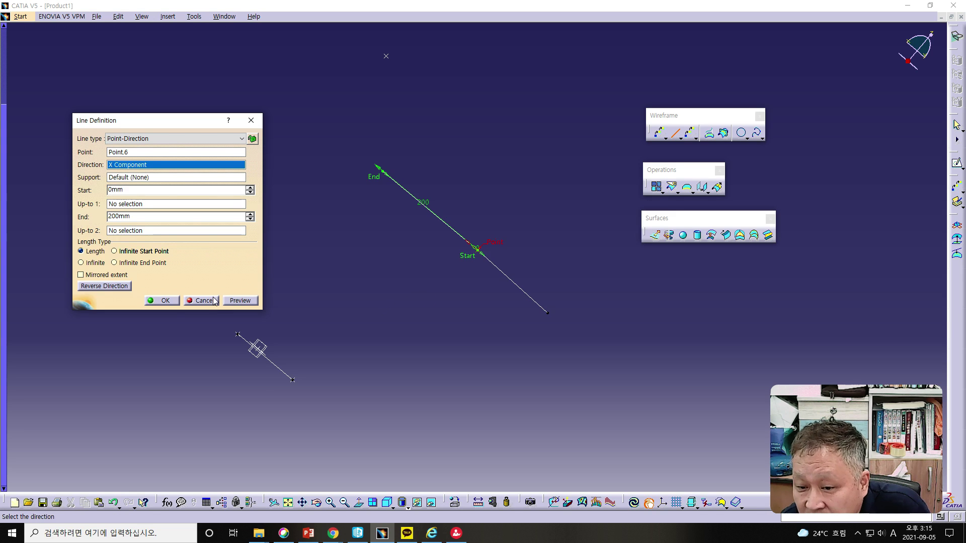
left_click(166, 301)
Create a Point-Direction line from the free end of the X-direction line along the Y Component, with start 0 mm and end 200 mm
middle_click_drag(370, 280, 529, 168)
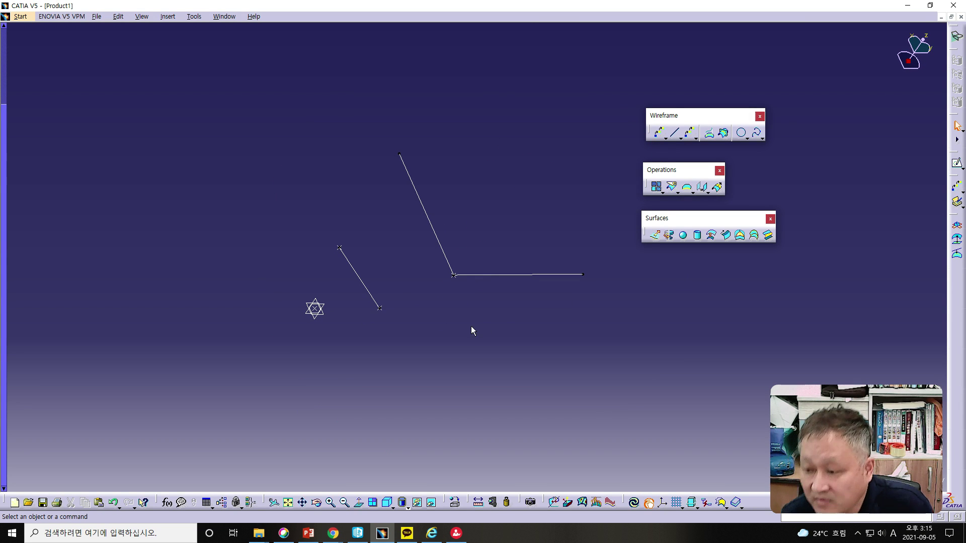
middle_click_drag(517, 345, 487, 342)
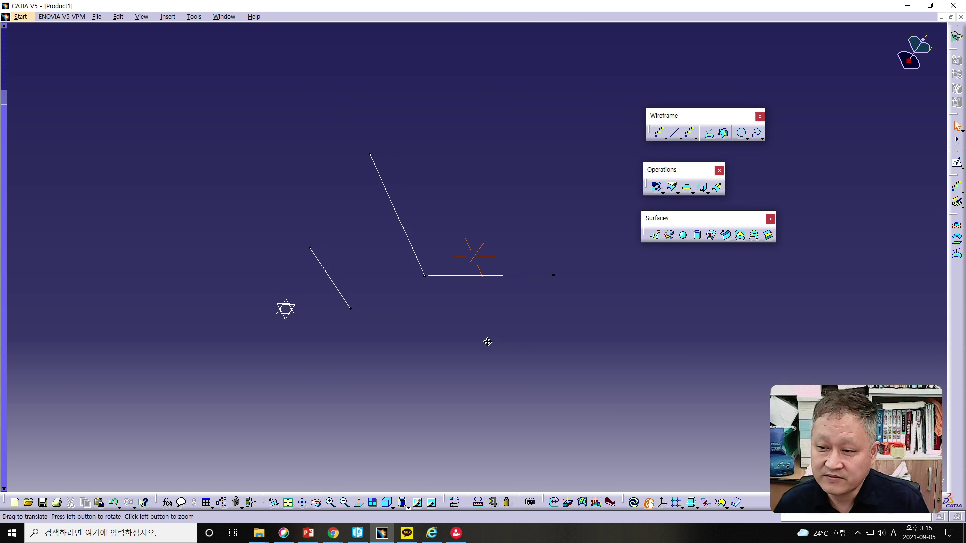
left_click(675, 134)
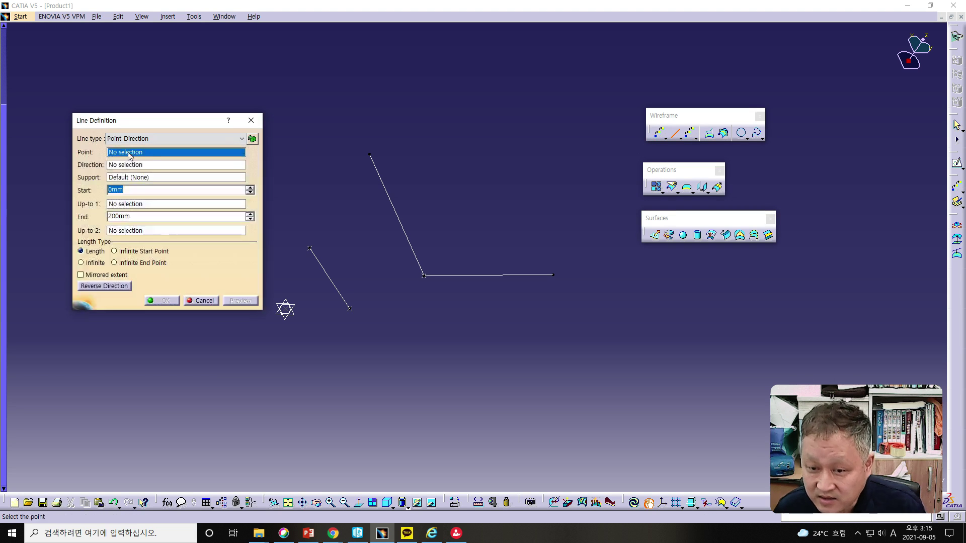
left_click(370, 155)
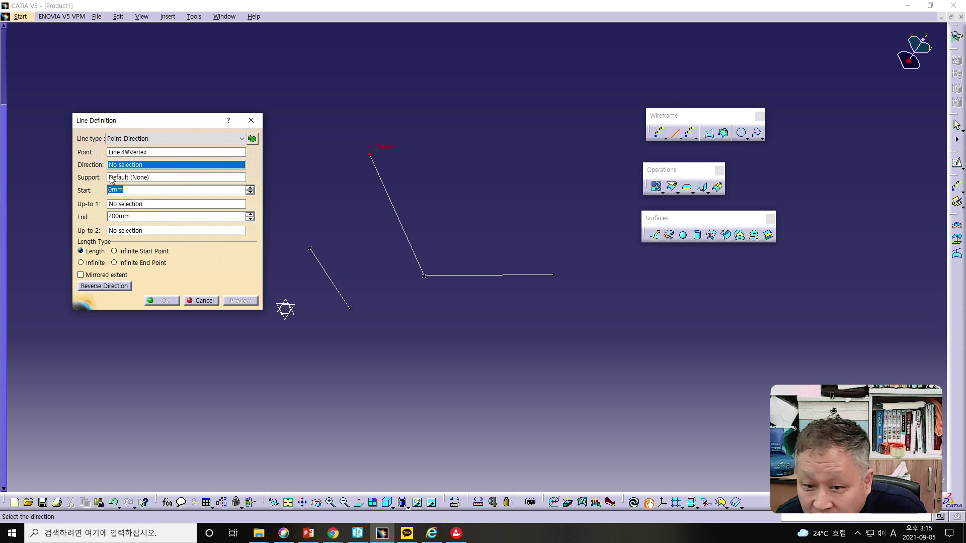
right_click(148, 166)
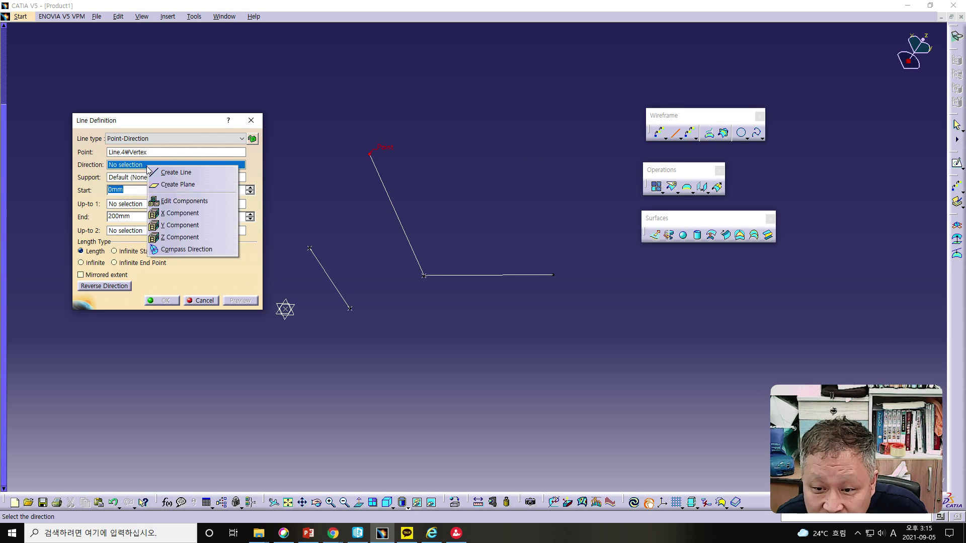
left_click(166, 226)
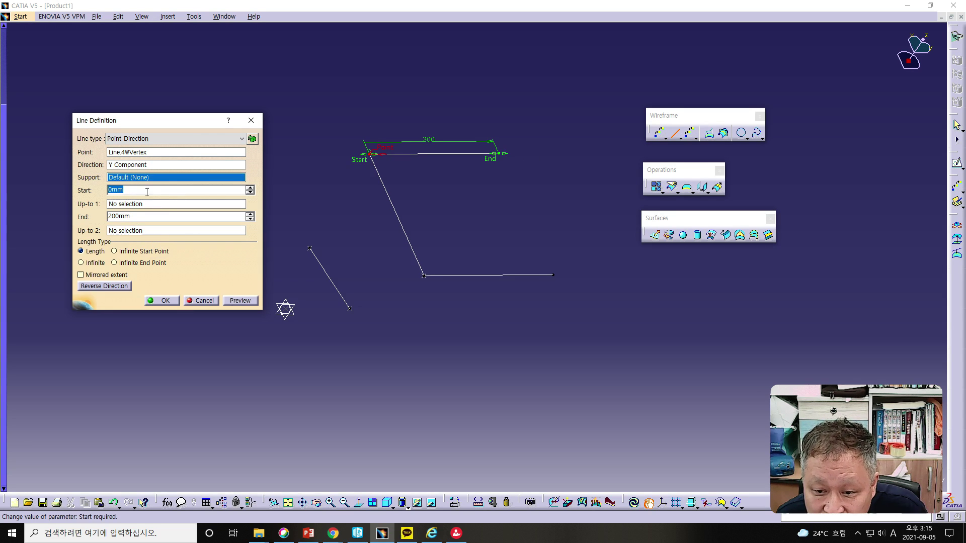
left_click(170, 302)
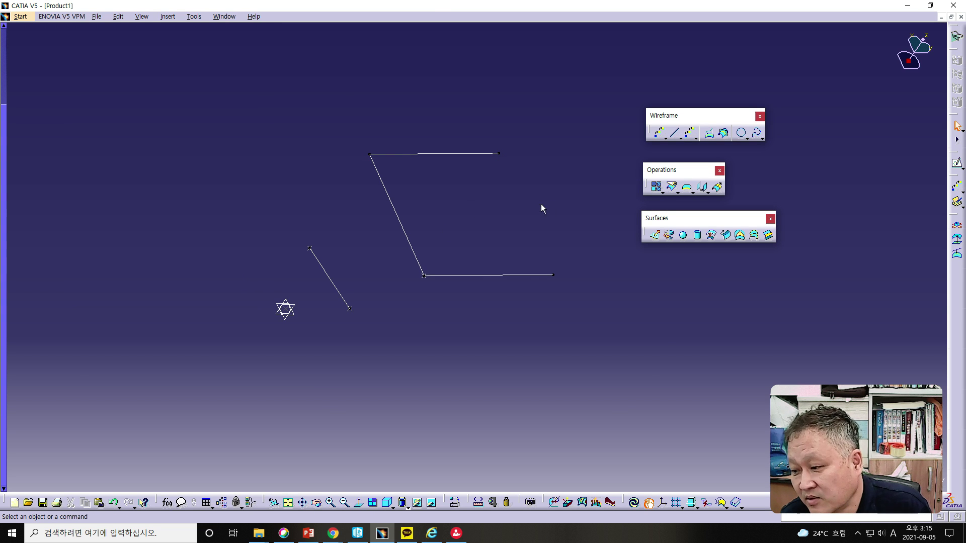
Close the square with a Point-Direction line from the upper Y-direction line's free end along the X Component, with end -200 mm
middle_click_drag(481, 198, 498, 182)
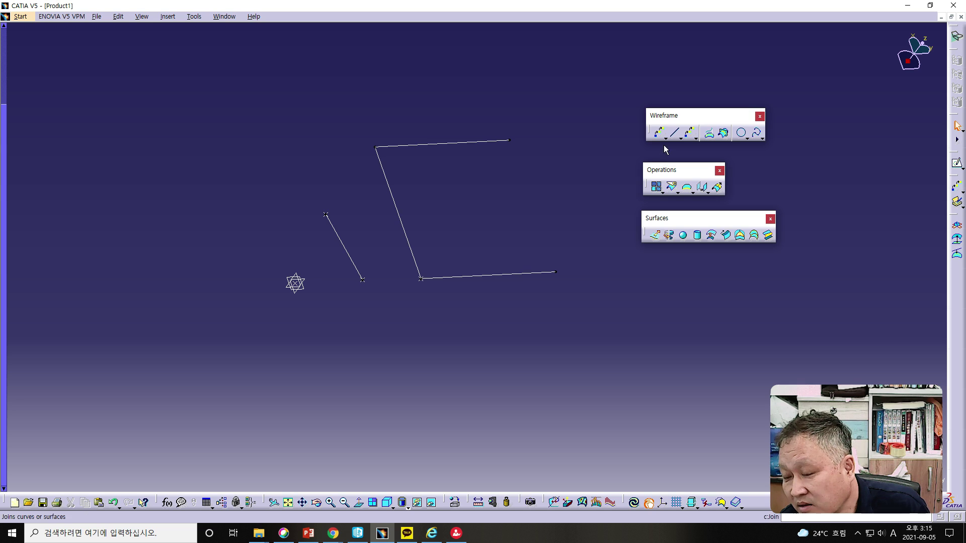
left_click(675, 134)
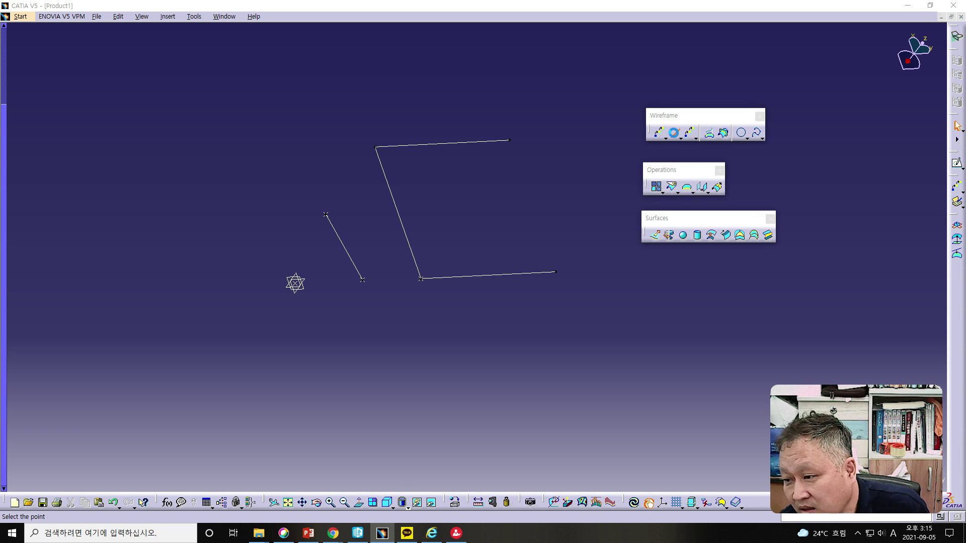
left_click(509, 140)
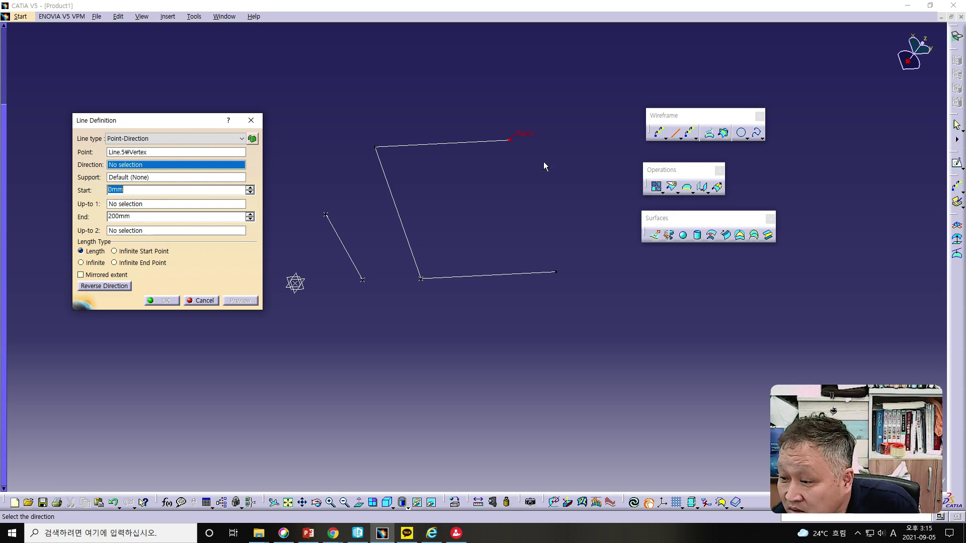
middle_click_drag(862, 146, 814, 164)
right_click(146, 166)
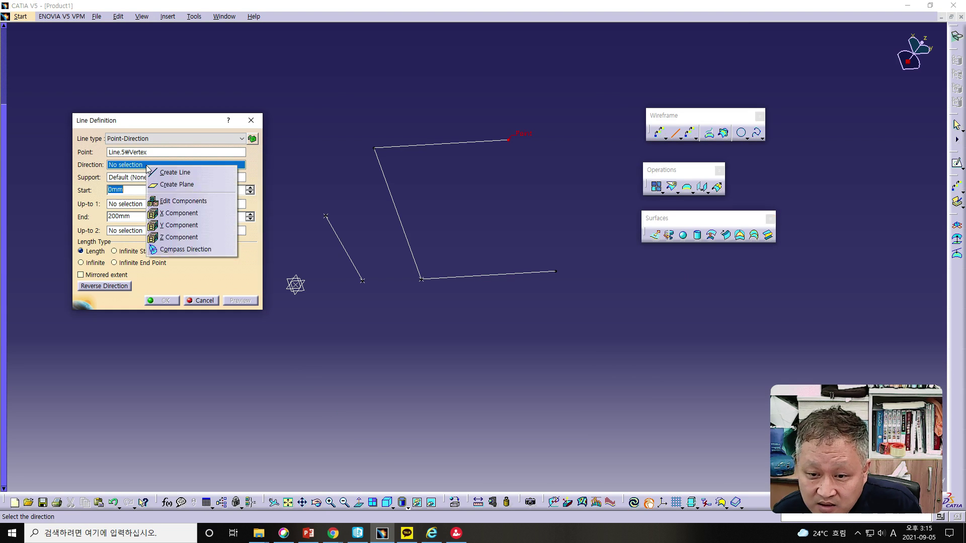
left_click(173, 213)
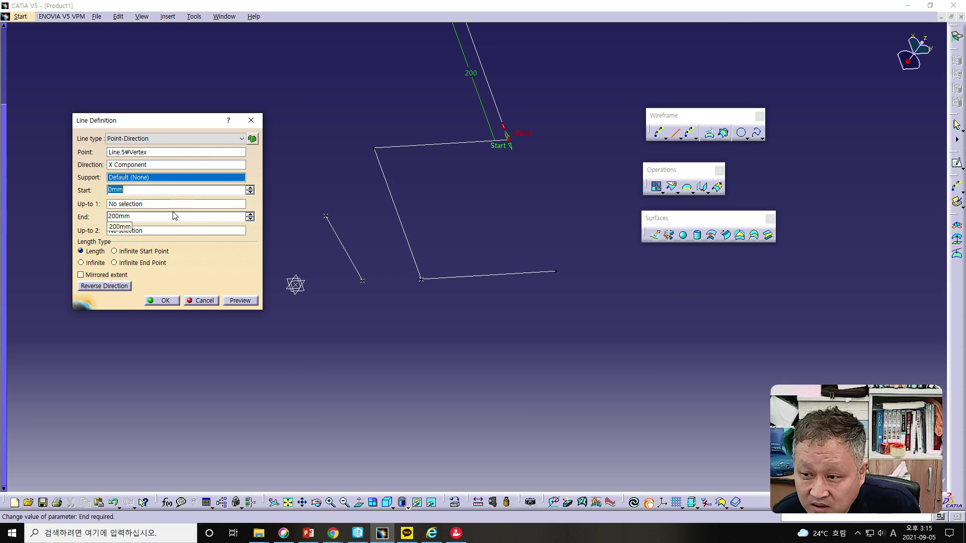
left_click(108, 218)
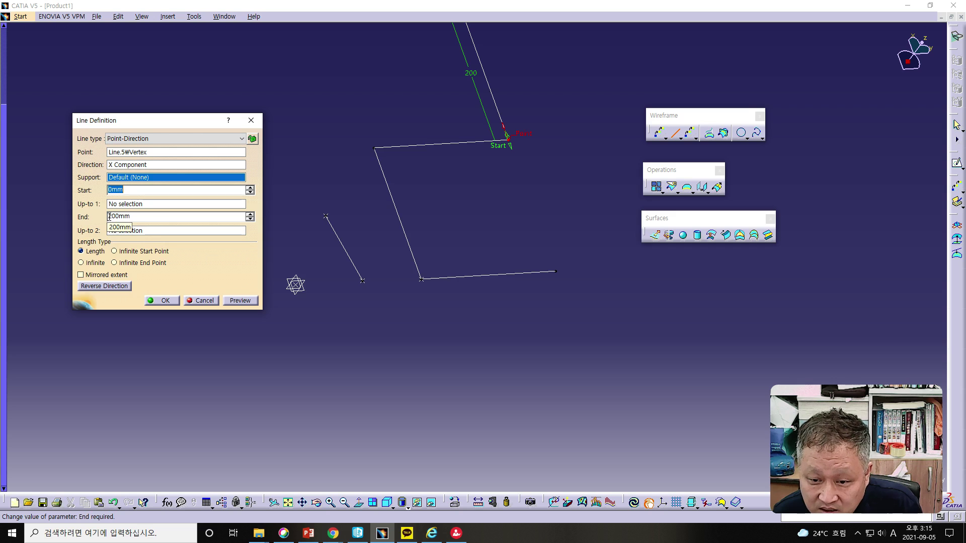
type("-")
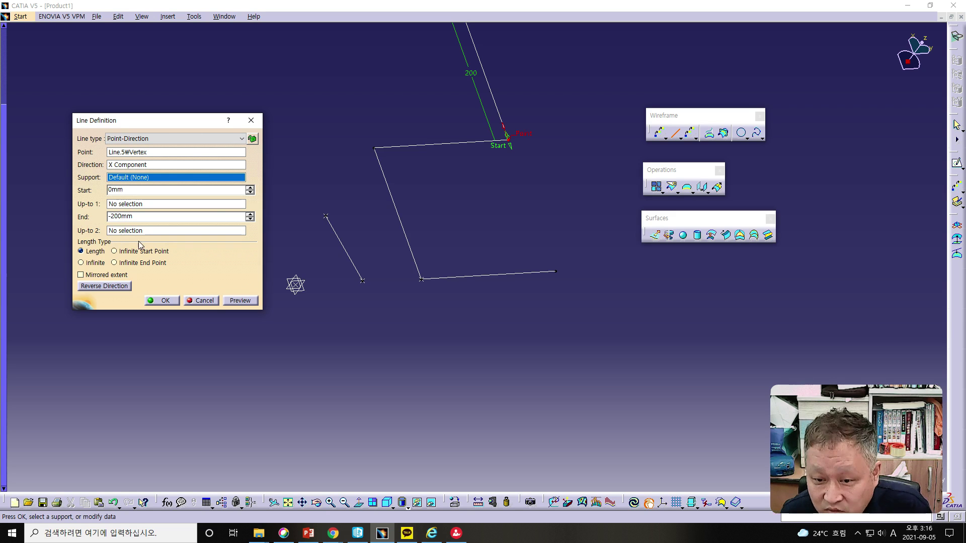
left_click(162, 301)
mouse_move(562, 328)
middle_mouse_down()
mouse_move(438, 276)
mouse_move(552, 304)
mouse_move(539, 317)
mouse_move(578, 314)
mouse_move(437, 330)
mouse_move(535, 306)
mouse_move(421, 335)
middle_mouse_up()
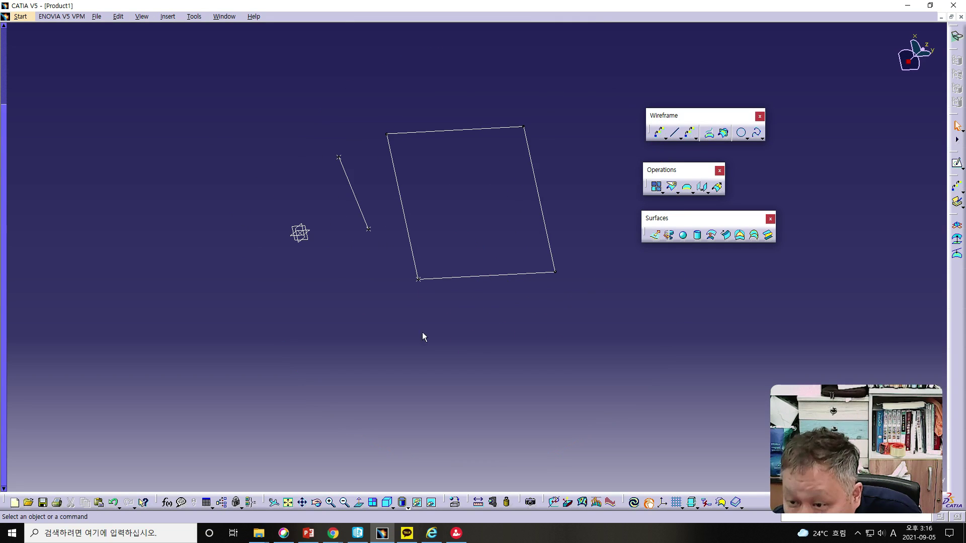
left_click(655, 235)
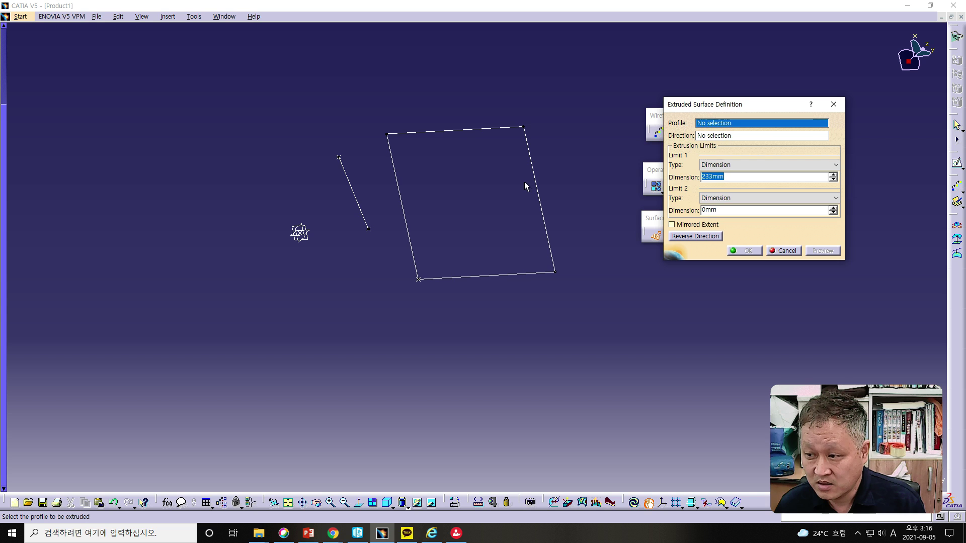
left_click_drag(375, 104, 568, 320)
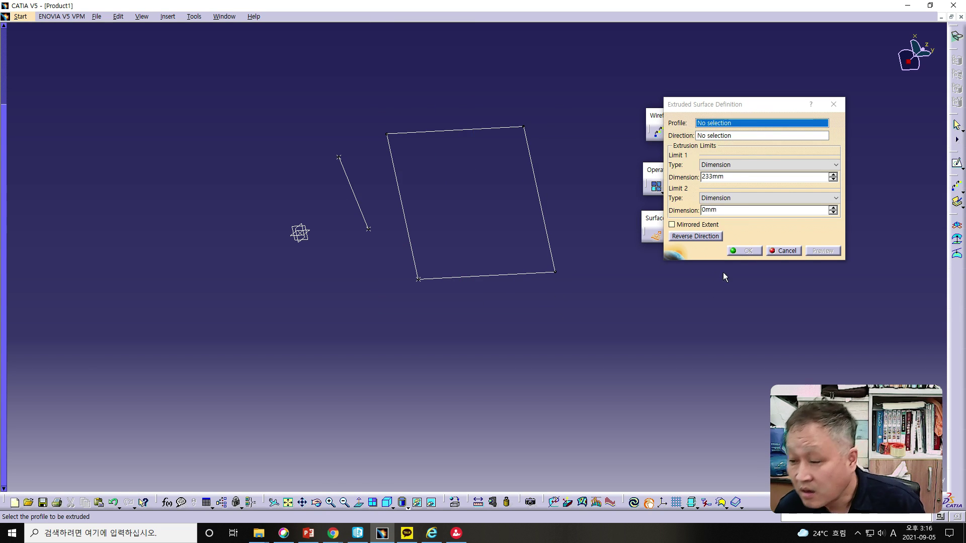
left_click(786, 251)
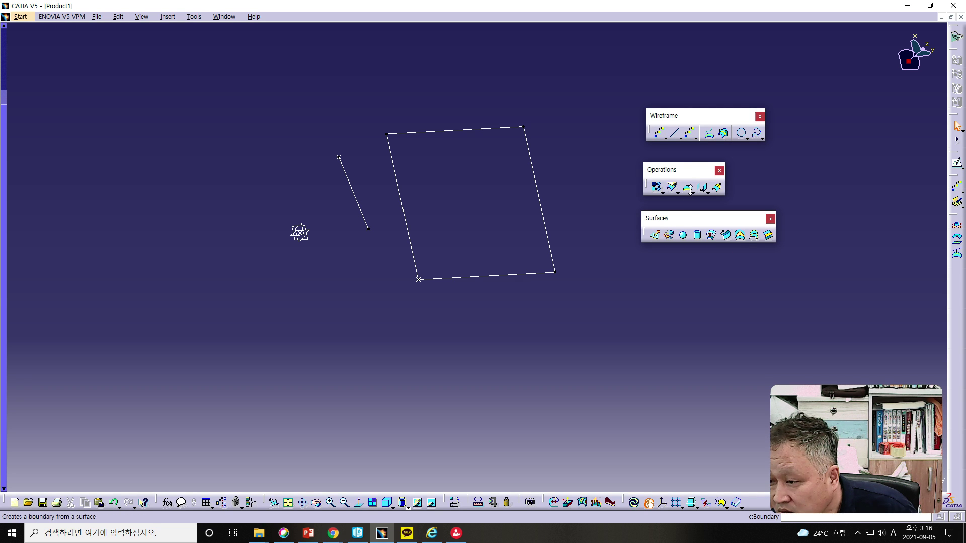
Join the square's four lines into a single closed contour, keeping the merging distance at 1e-003mm
left_click(656, 188)
left_click(476, 131)
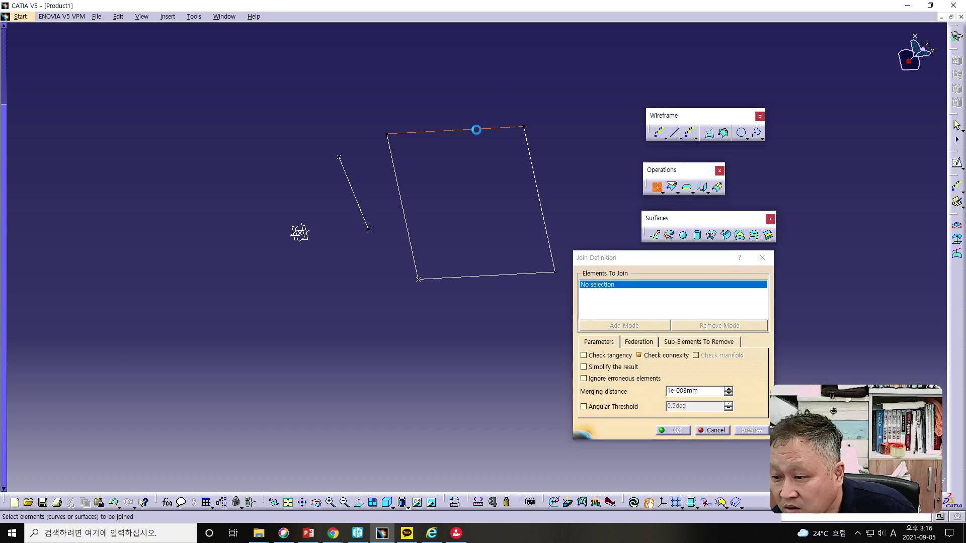
left_click(537, 185)
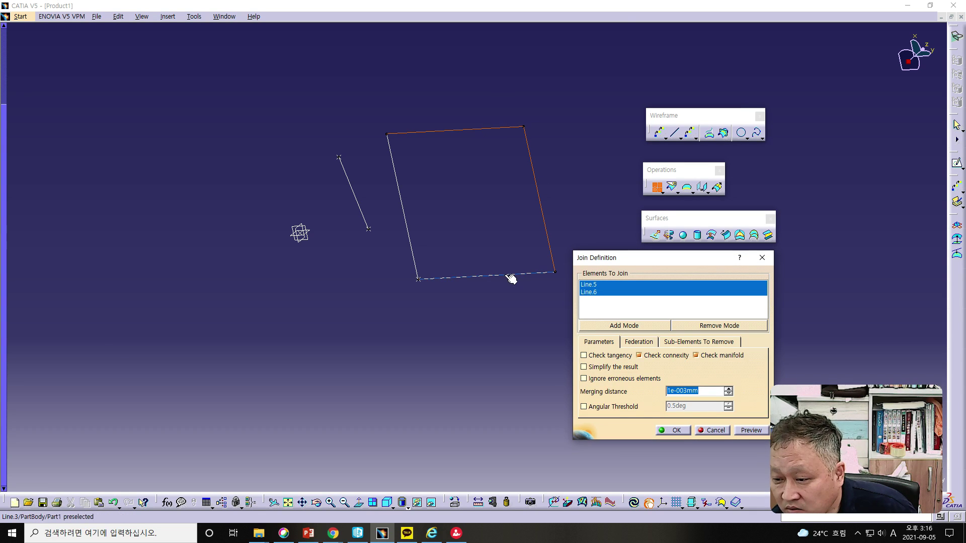
left_click(512, 274)
left_click(408, 231)
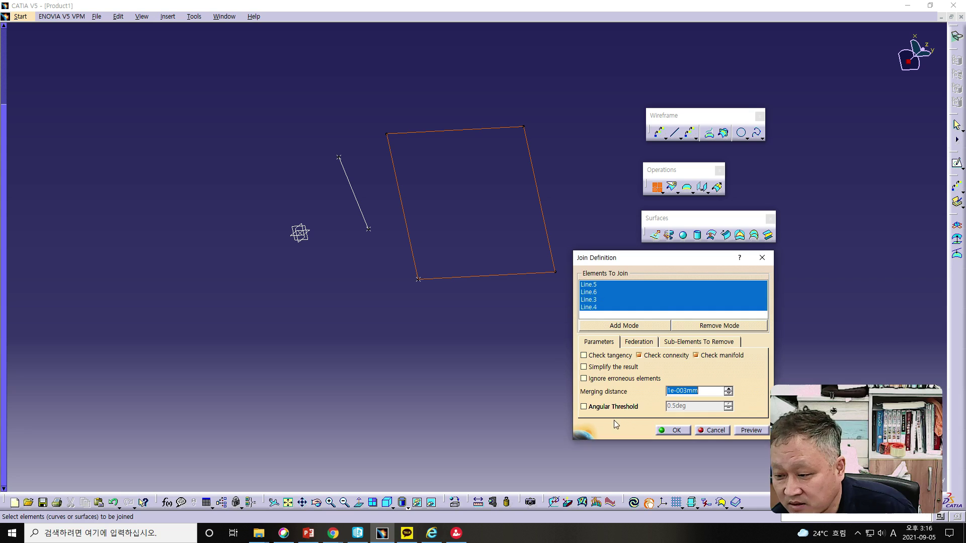
left_click(677, 429)
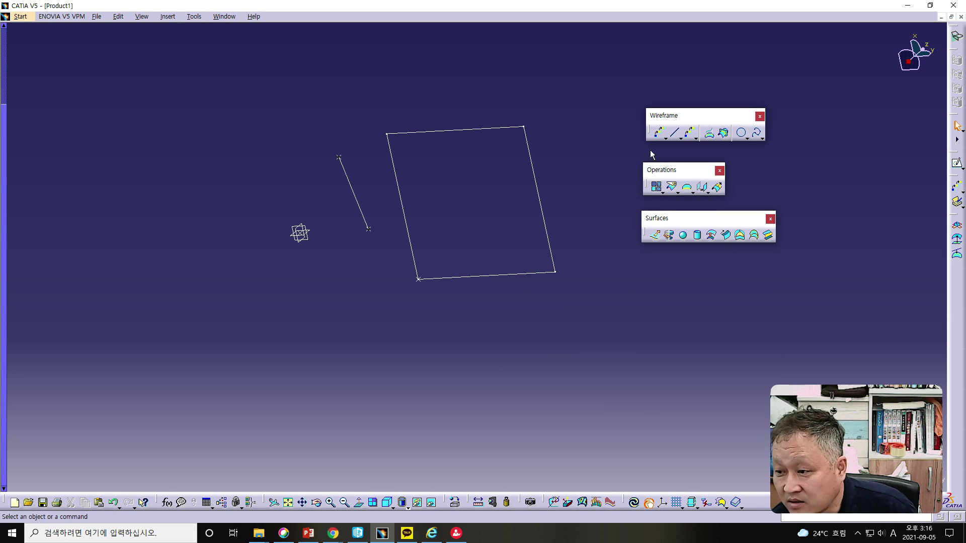
Extrude the joined square as a surface along the Z Component, with Limit 1 at 233 mm and Limit 2 at 0 mm
left_click(655, 235)
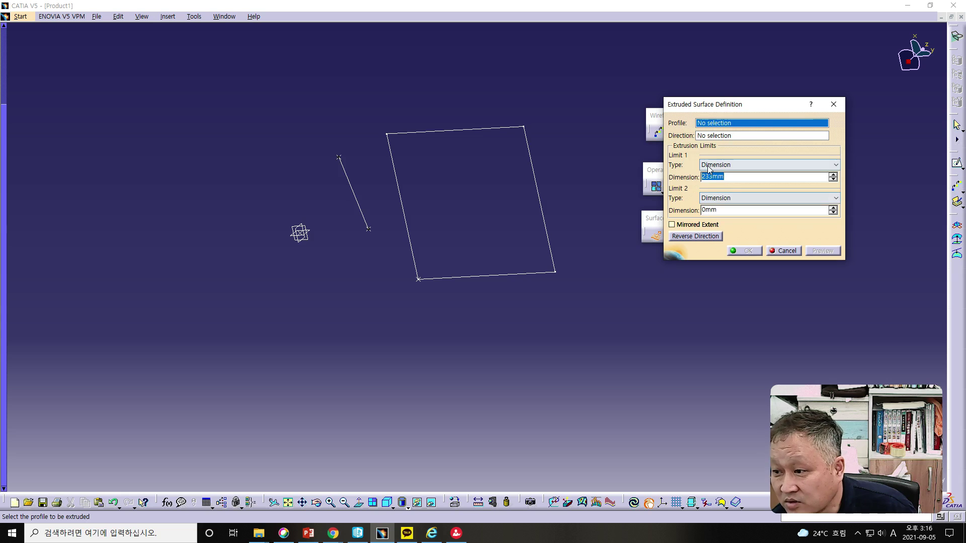
left_click(537, 186)
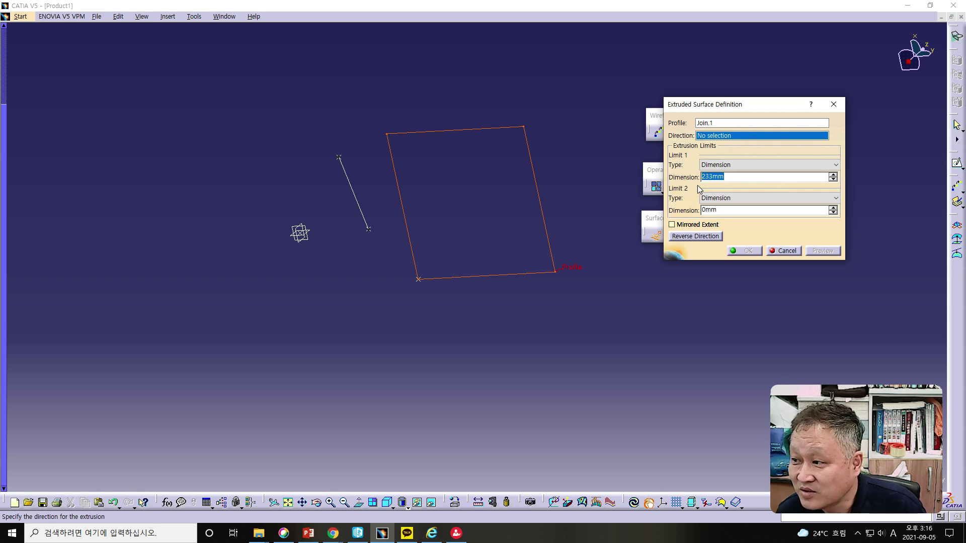
right_click(729, 137)
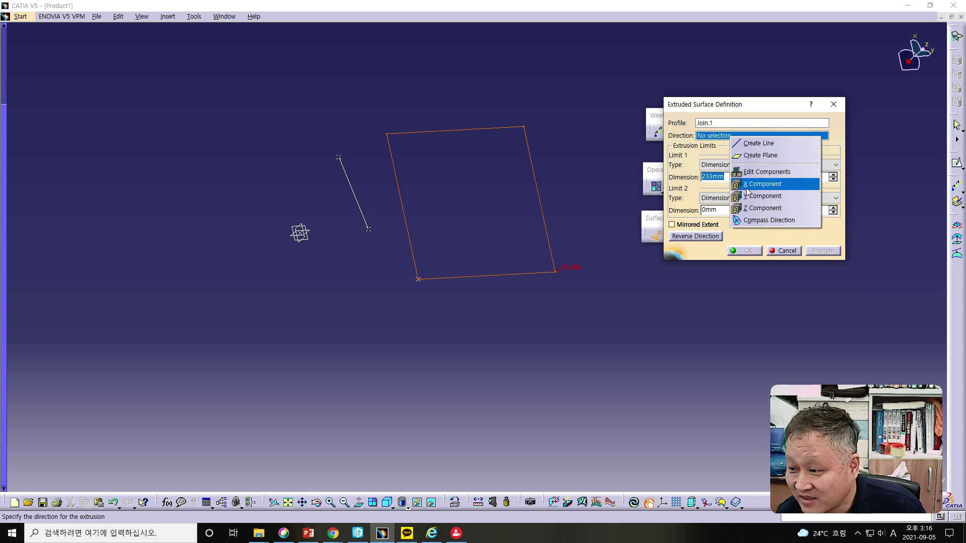
left_click(762, 208)
middle_click_drag(565, 201, 511, 248)
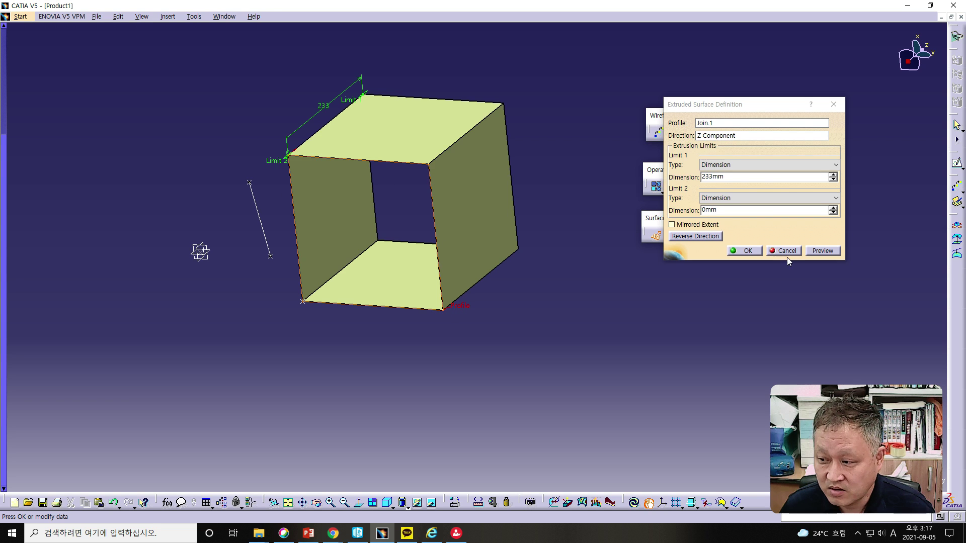
left_click(756, 250)
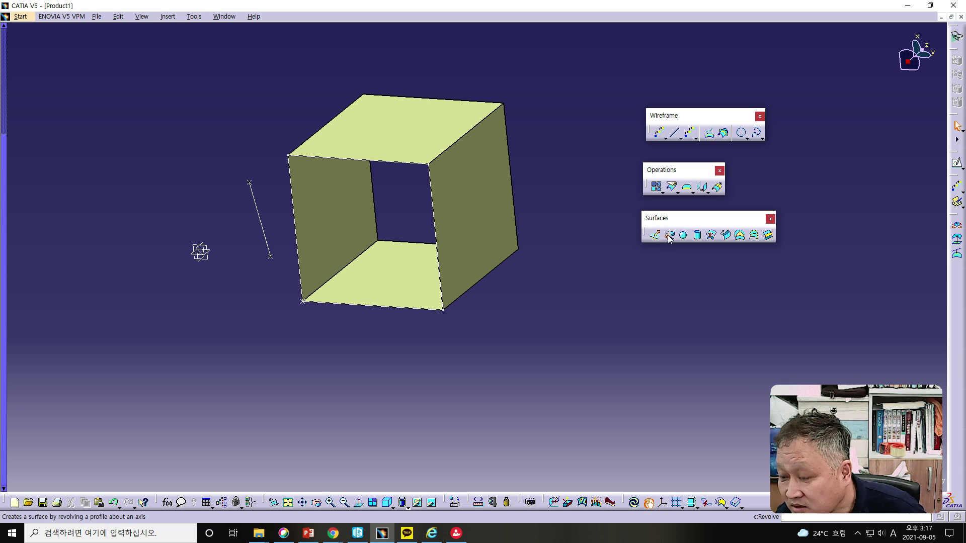
Close the profile end of the extruded box with a Fill surface bounded by the joined square contour
left_click(740, 236)
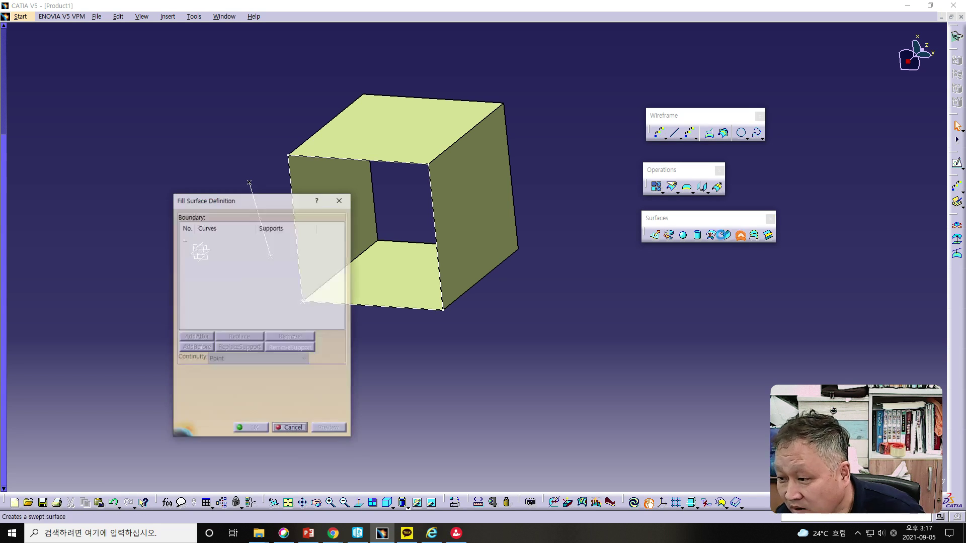
left_click(401, 164)
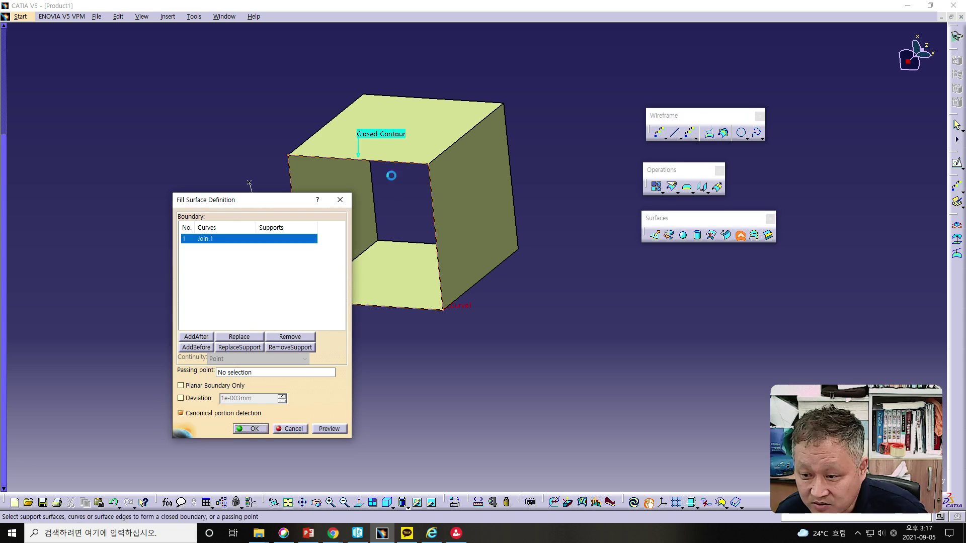
left_click(252, 429)
Fill the opposite open end of the extruded box, using its four end edges as the boundary
middle_click_drag(593, 319, 375, 317)
middle_click_drag(627, 314, 440, 348)
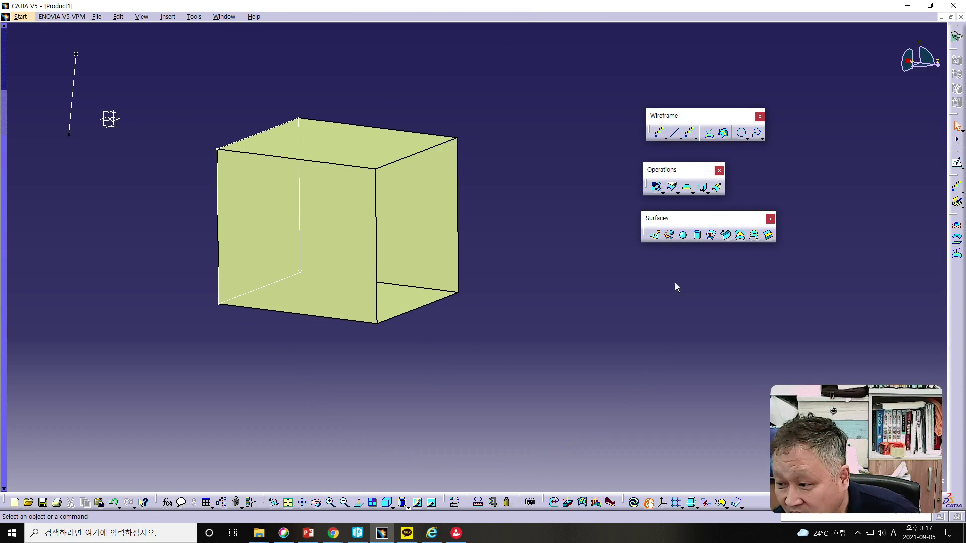
left_click(740, 235)
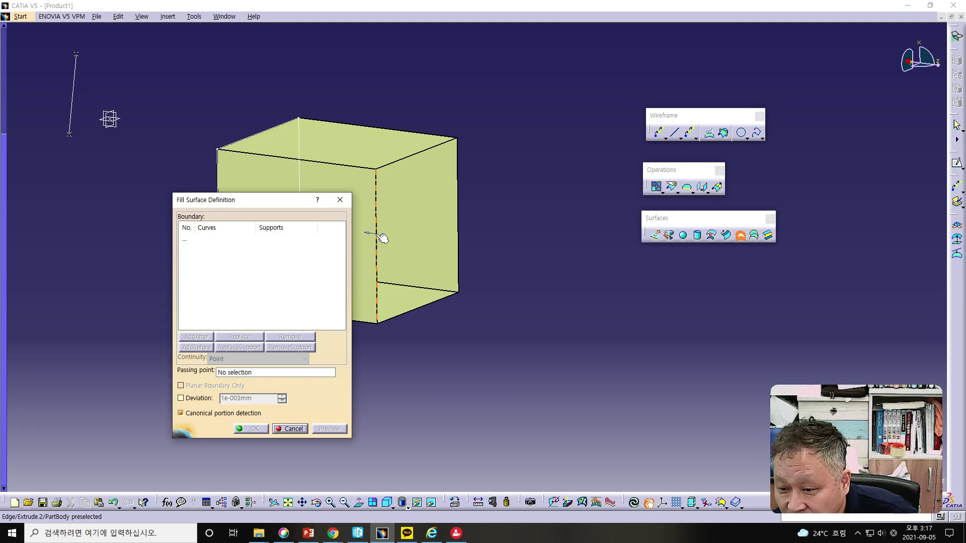
left_click(382, 237)
left_click(400, 159)
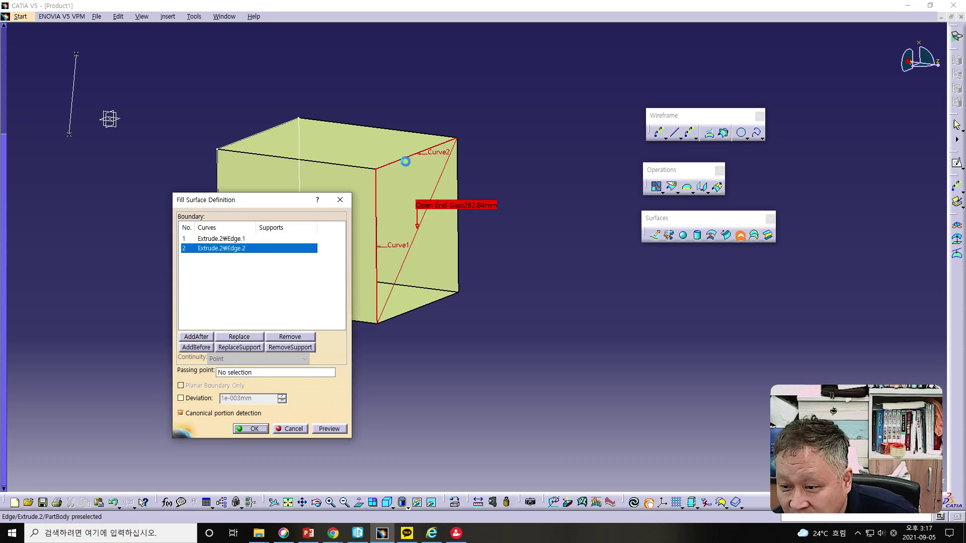
left_click(457, 231)
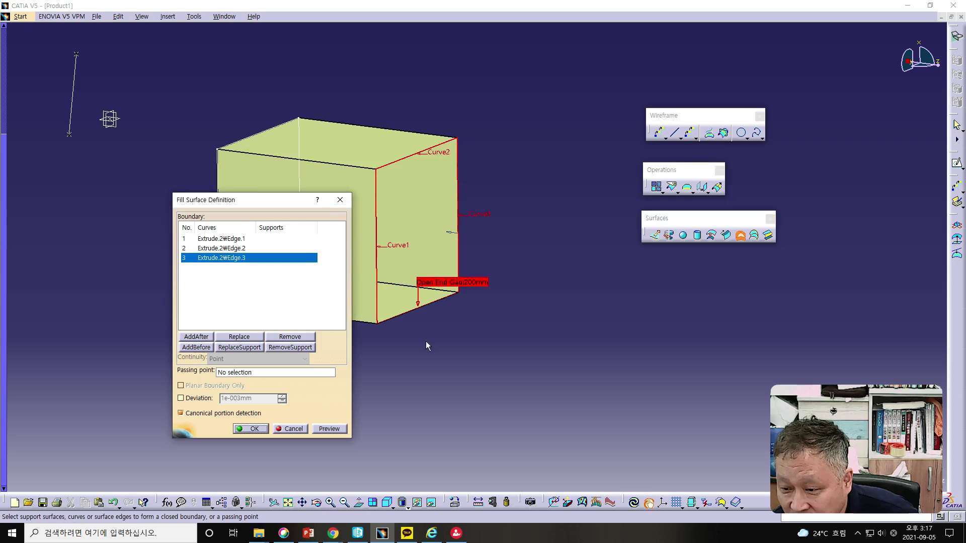
left_click(431, 302)
left_click(329, 428)
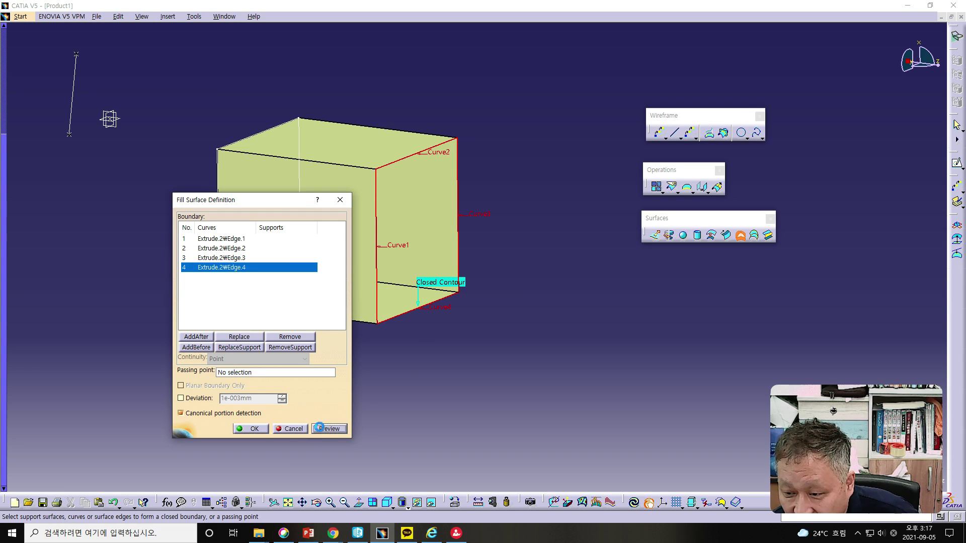
key("Return")
middle_click_drag(582, 338, 576, 357)
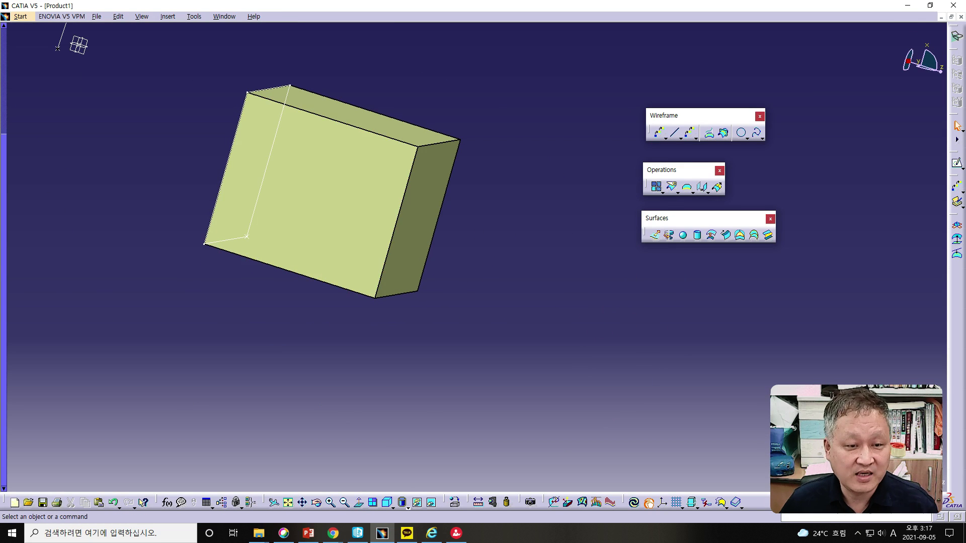
Switch to PowerPoint, review the line-type explanations on slides 6 and 7, and return to CATIA
key("alt+Tab")
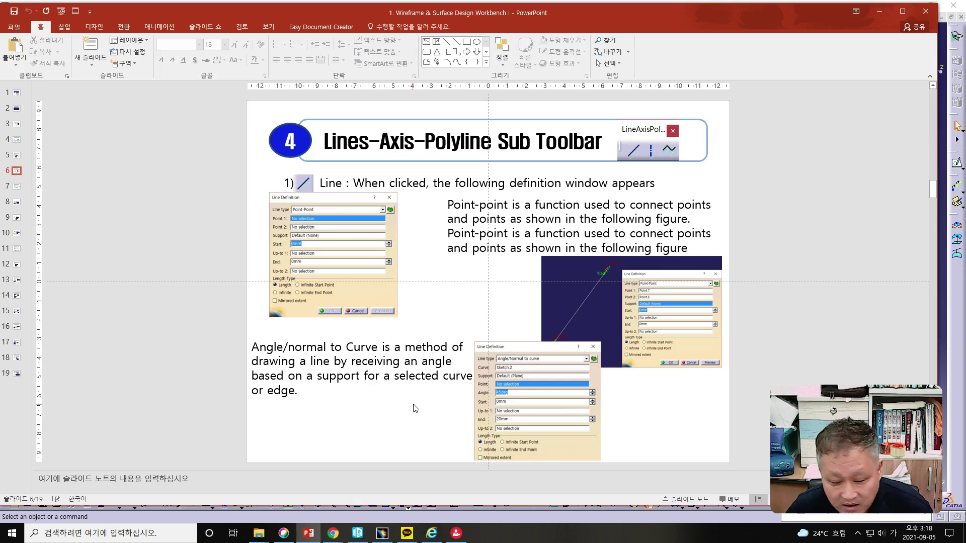
scroll(411, 394, "down", 3)
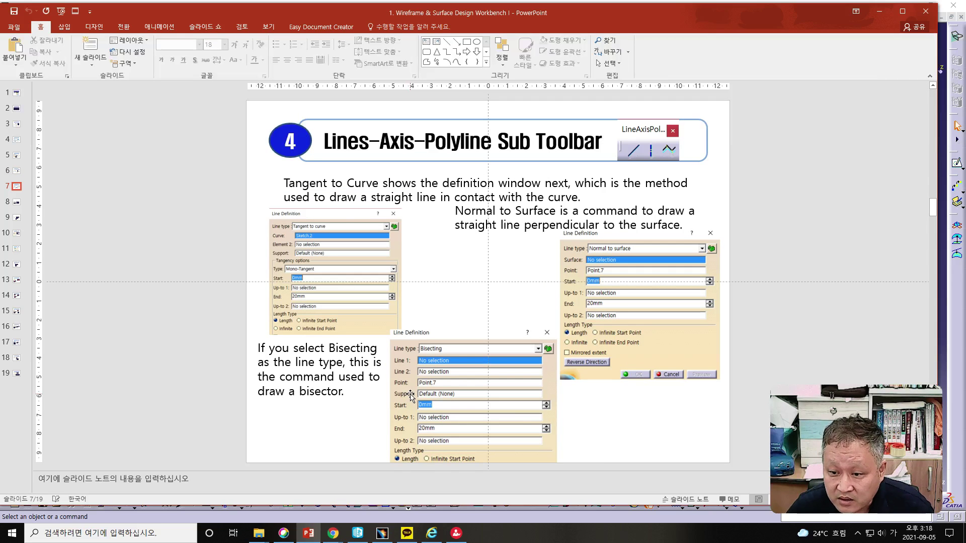
scroll(409, 291, "down", 3)
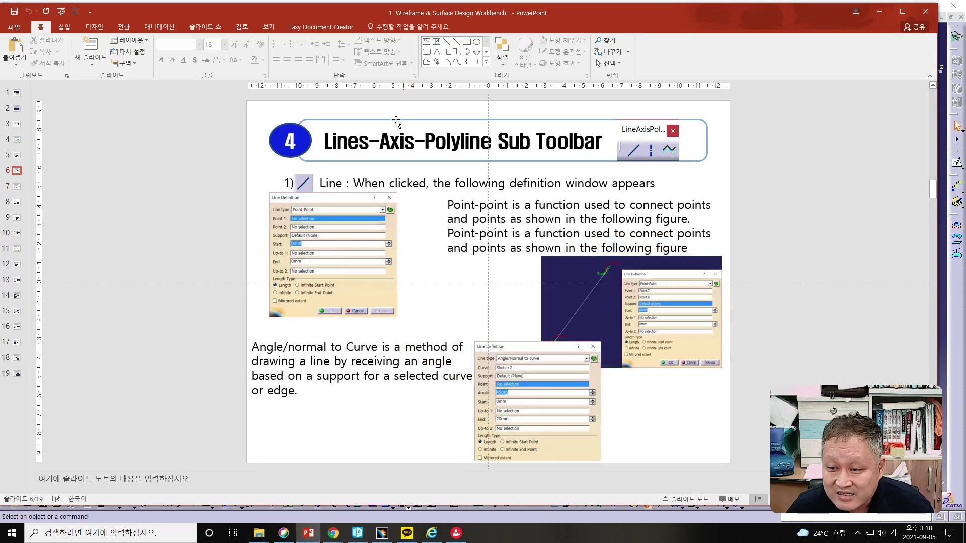
left_click_drag(394, 16, 237, 26)
left_click(308, 533)
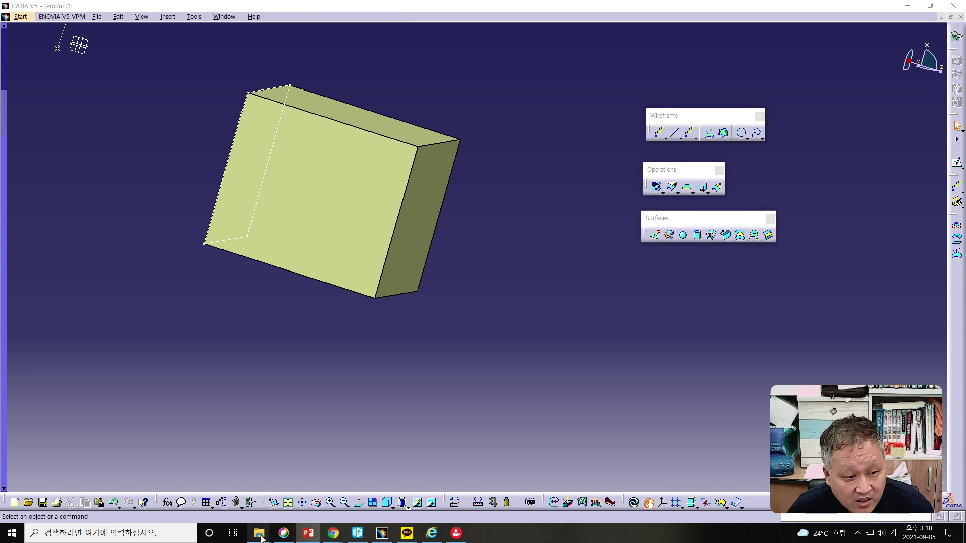
Undo both fills, the extrusion, the join and the last two lines of the square
left_click(113, 503)
left_click(113, 503)
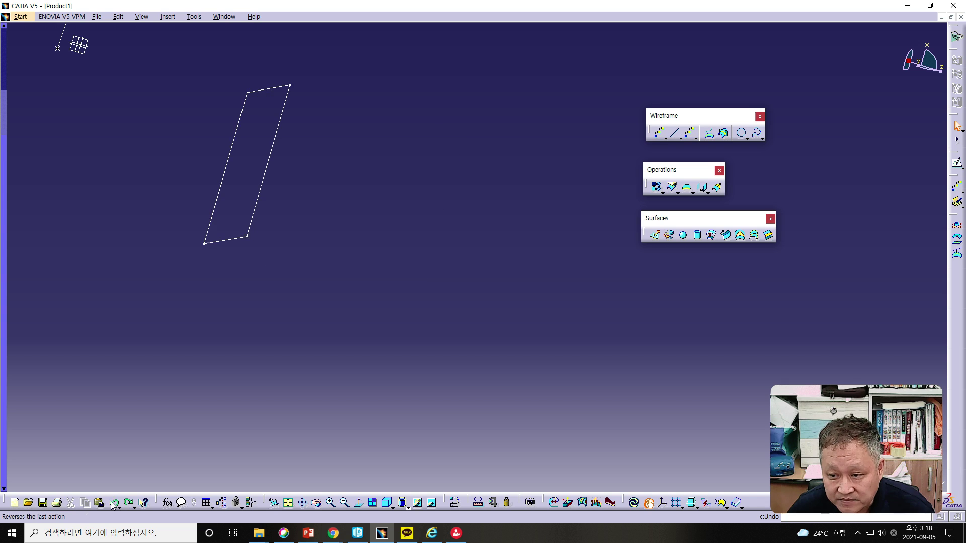
left_click(114, 502)
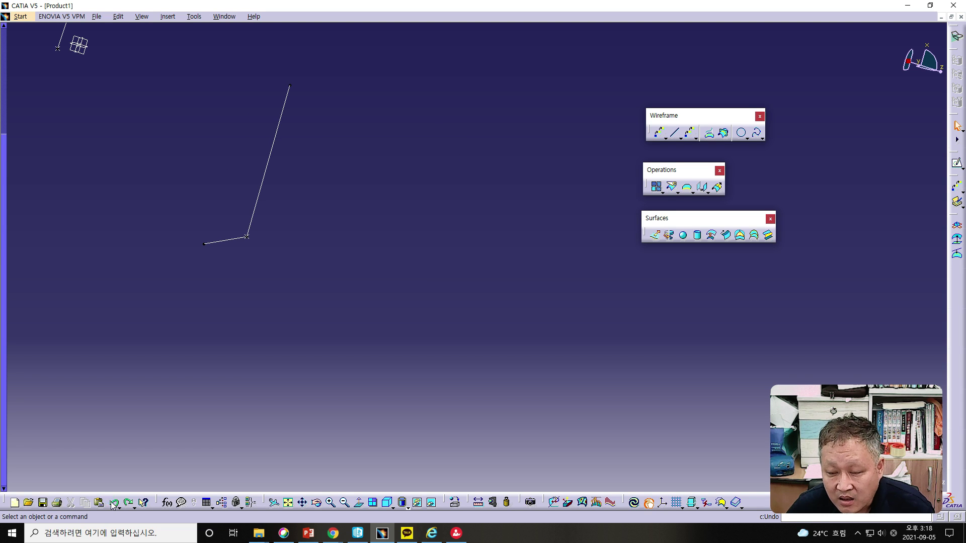
Create an Angle/Normal to curve line from the X-direction line's free end, supported on the XY Plane, at 45deg with start 0 mm and end 200 mm
middle_click_drag(324, 304, 516, 429)
left_click(676, 135)
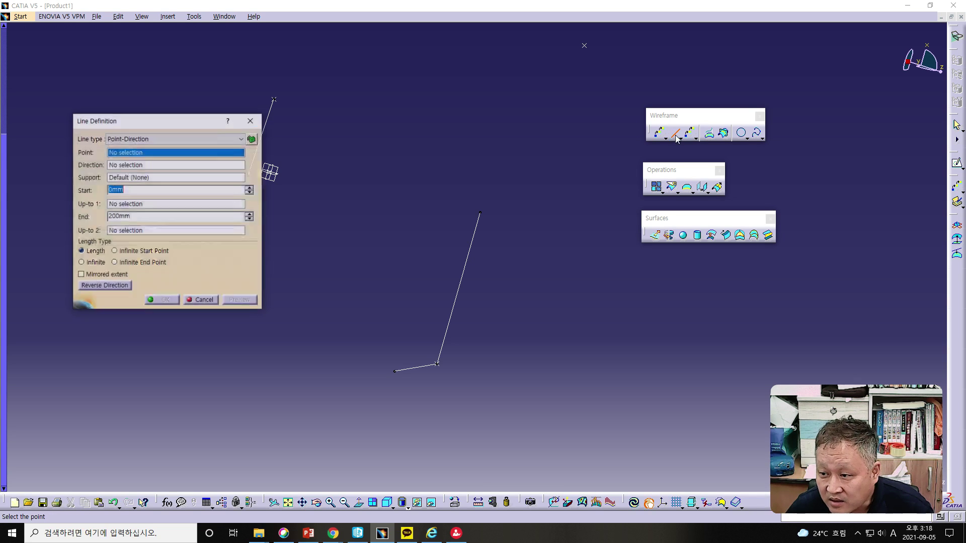
left_click(117, 139)
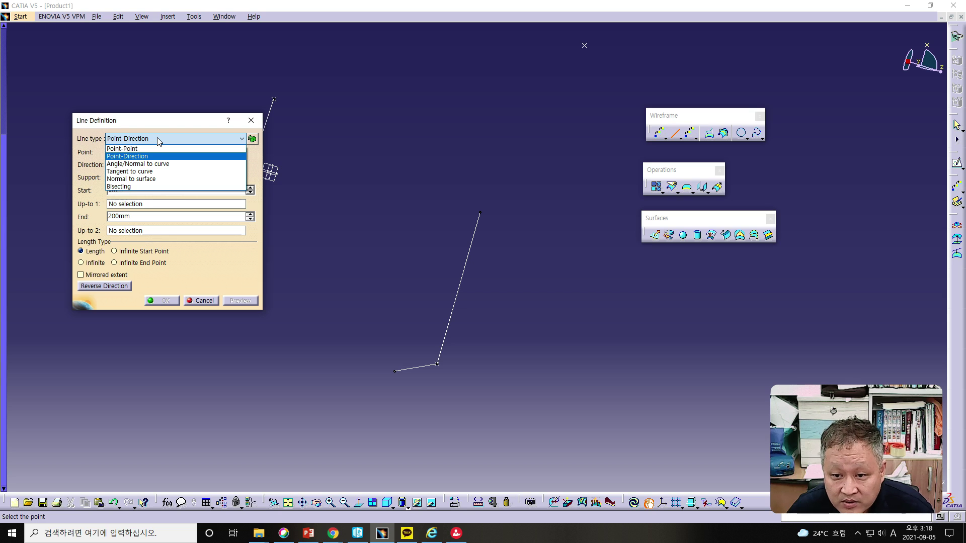
left_click(170, 165)
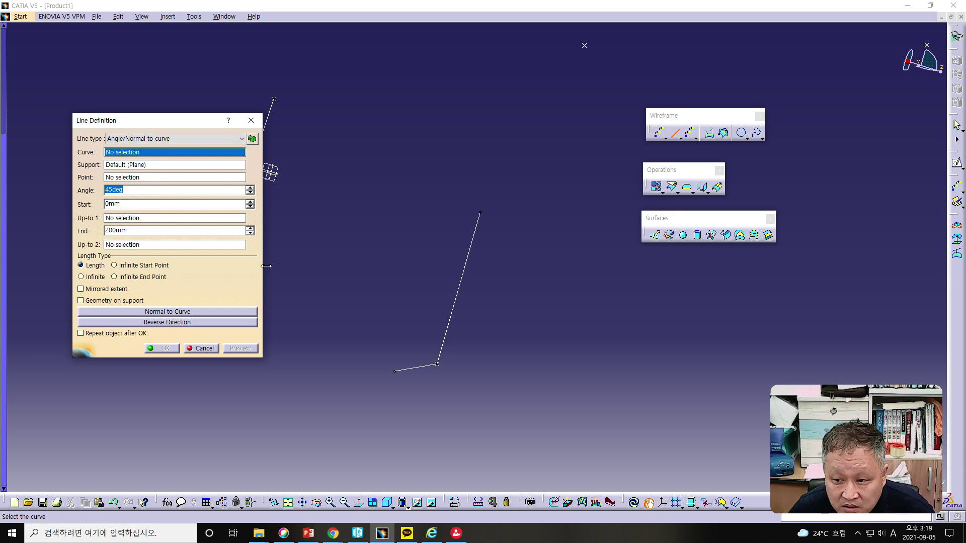
left_click(461, 296)
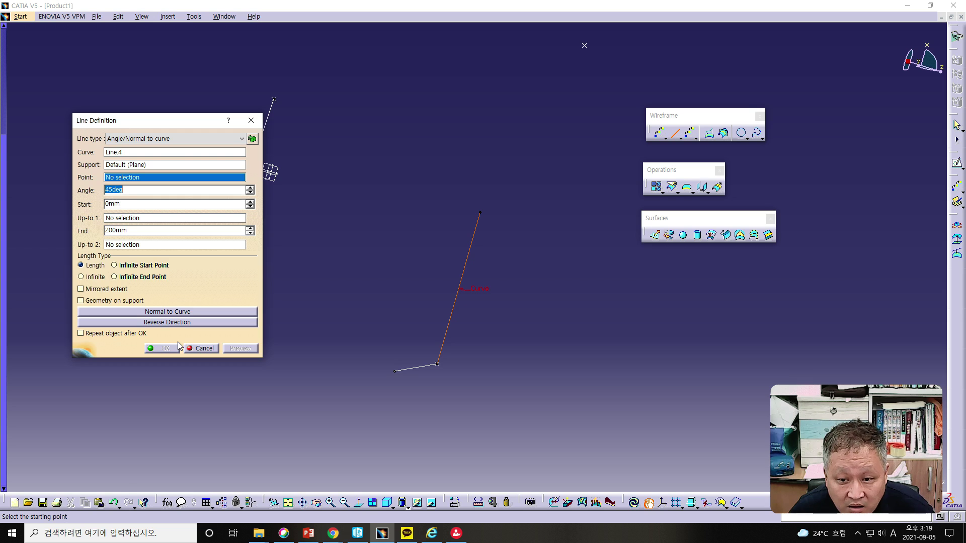
left_click(481, 213)
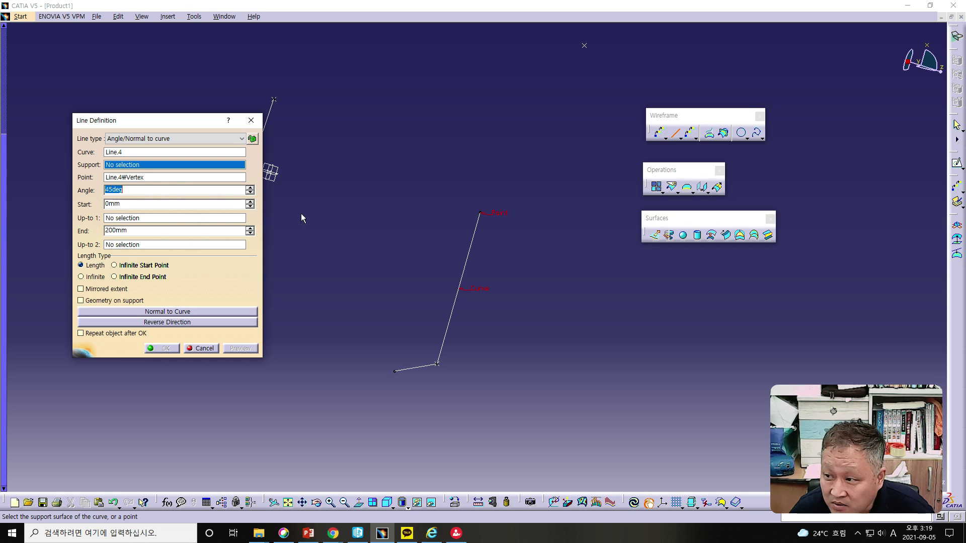
right_click(141, 165)
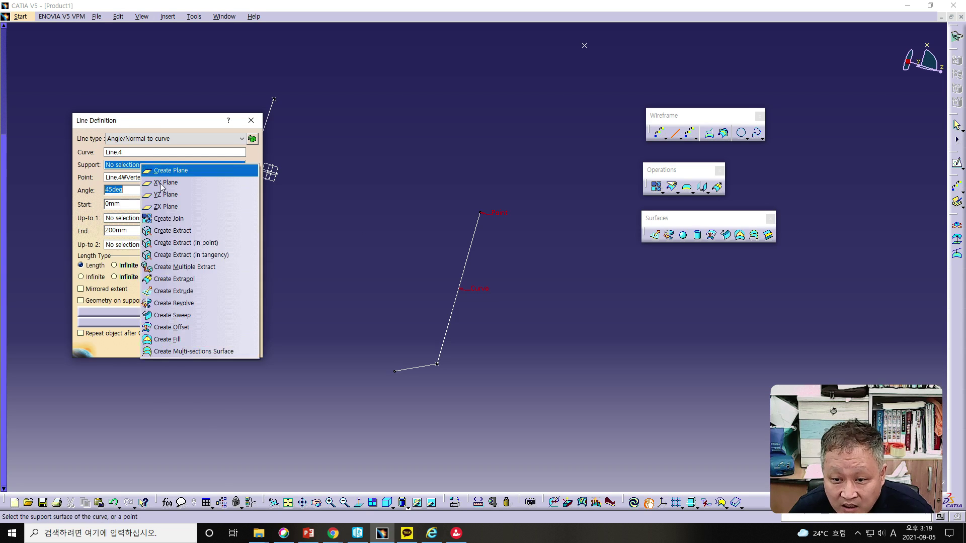
left_click(170, 183)
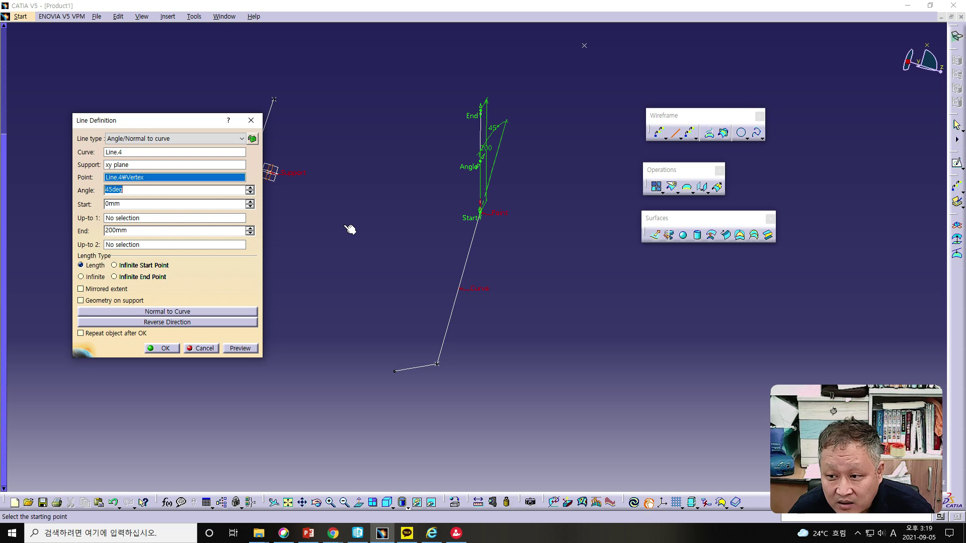
left_click(170, 350)
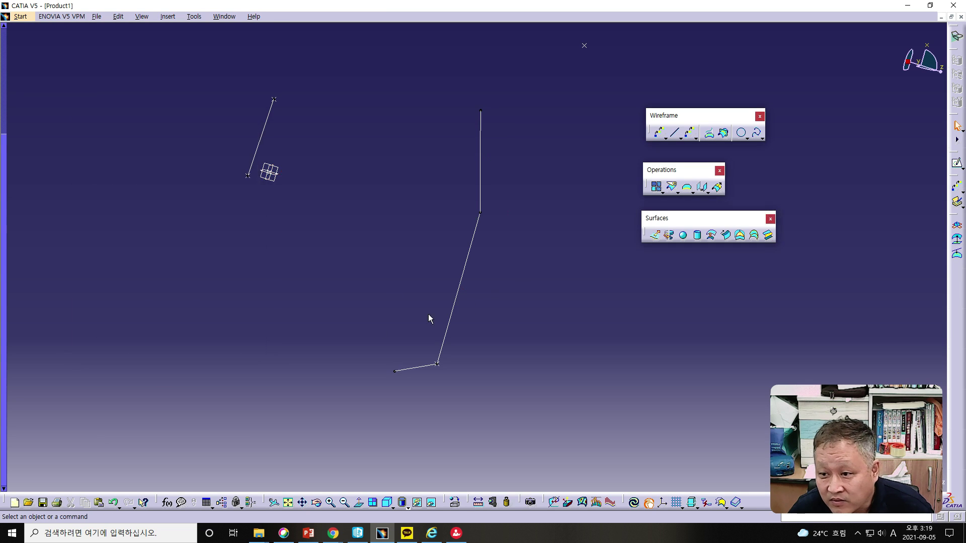
Create an Angle/Normal to curve line from the 45deg line's free end, supported on the XY Plane, at 90deg with start 0 mm and end 200 mm
middle_click_drag(498, 190, 525, 222)
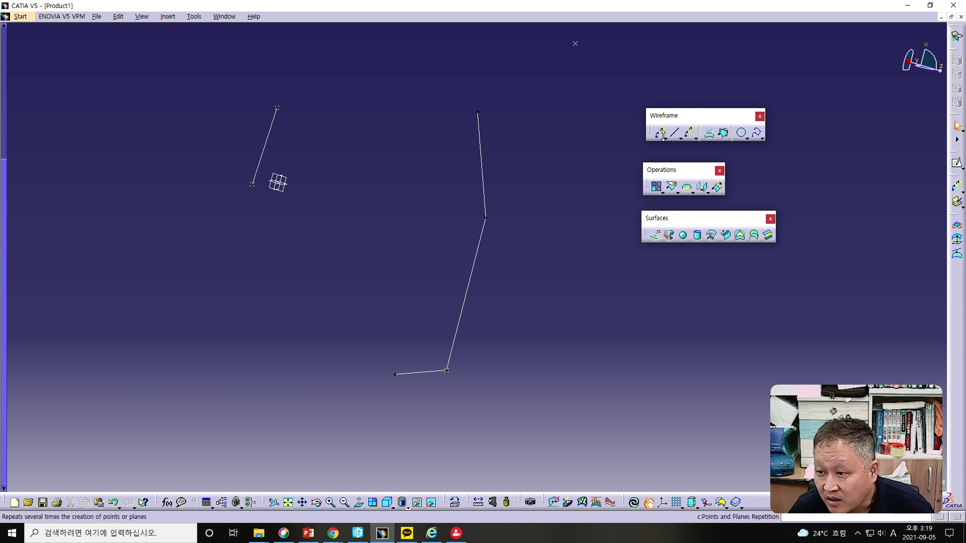
left_click(674, 133)
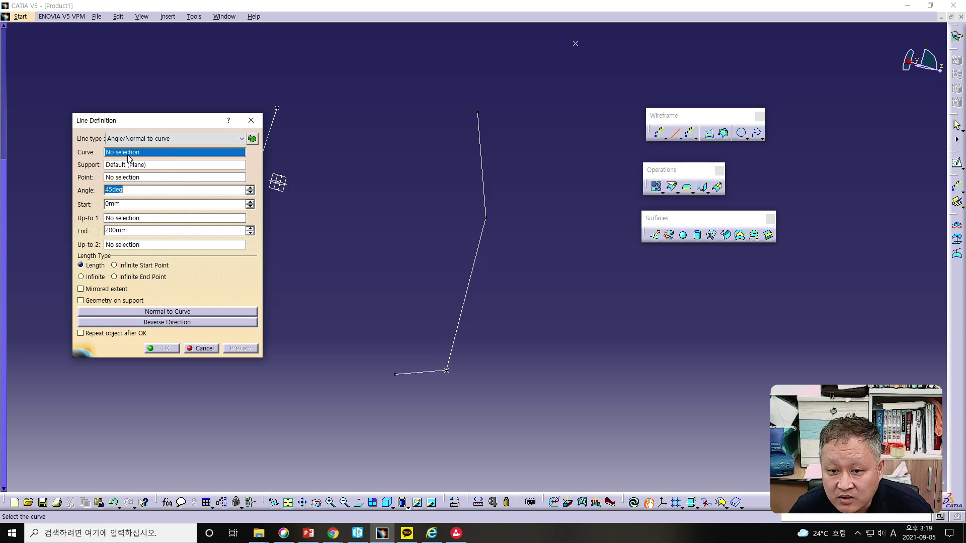
left_click(482, 171)
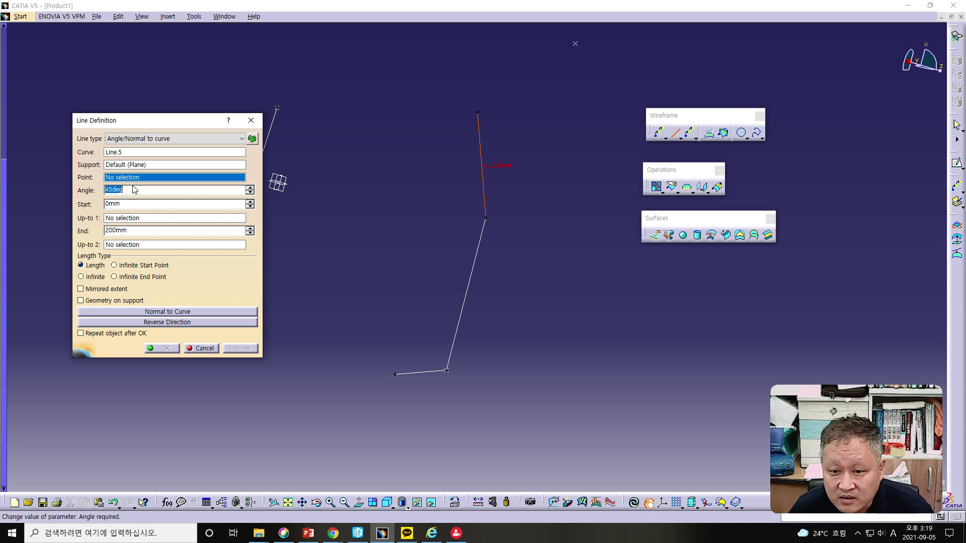
left_click(478, 114)
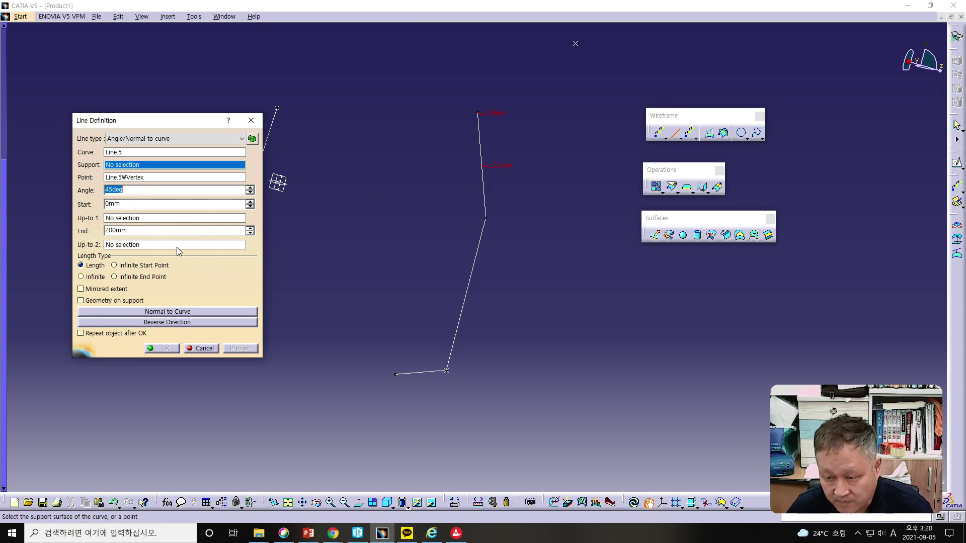
type("90")
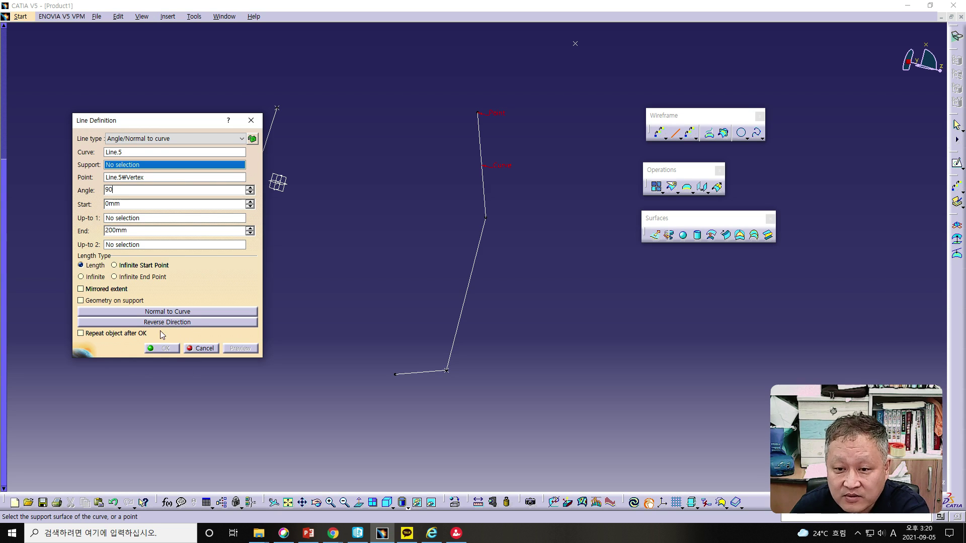
right_click(162, 168)
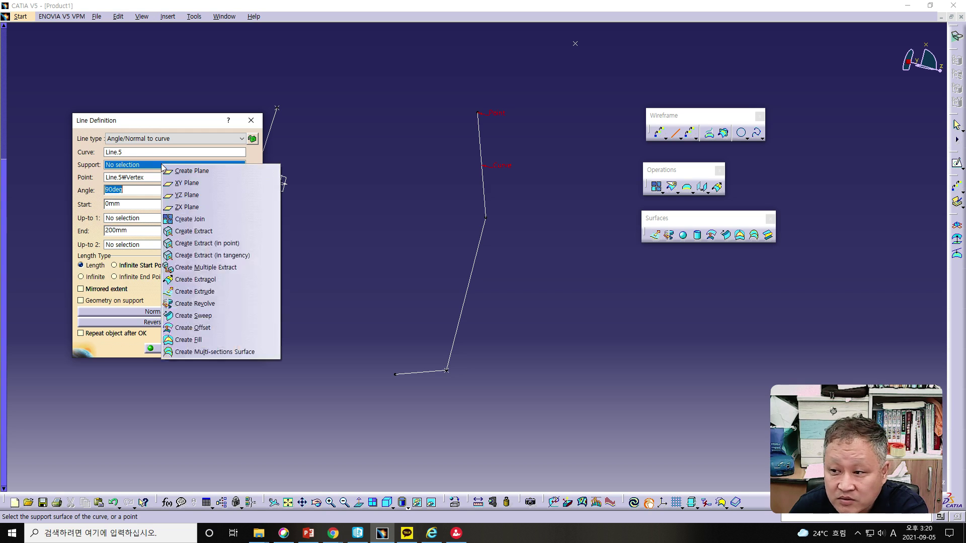
left_click(184, 183)
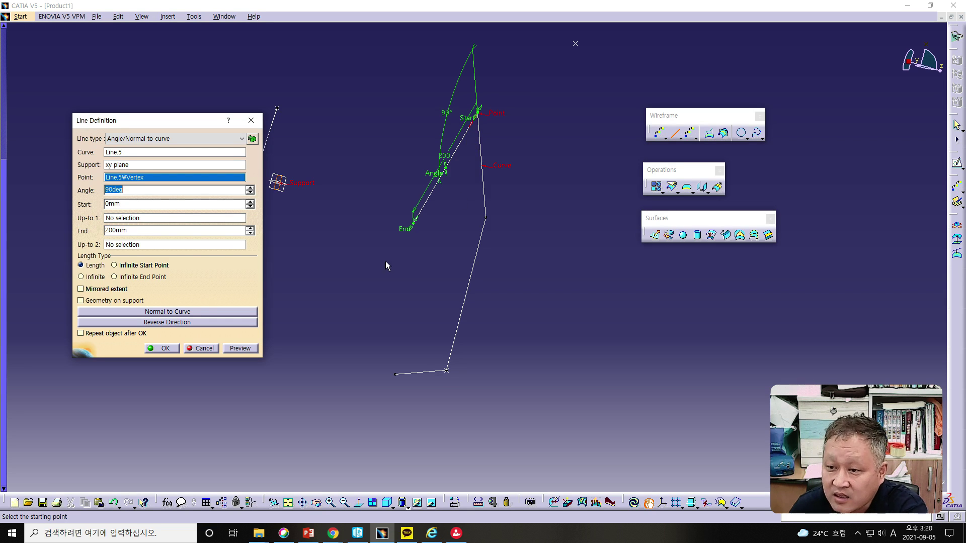
left_click(162, 348)
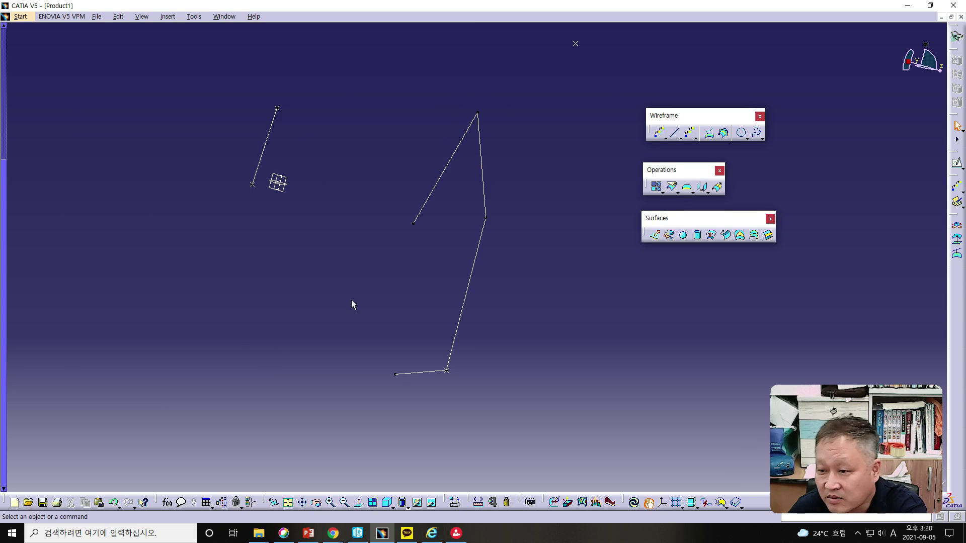
Close the pentagon with a Point-Point line from the 90deg line's free end to the open end of the lower line
middle_click_drag(416, 291, 270, 248)
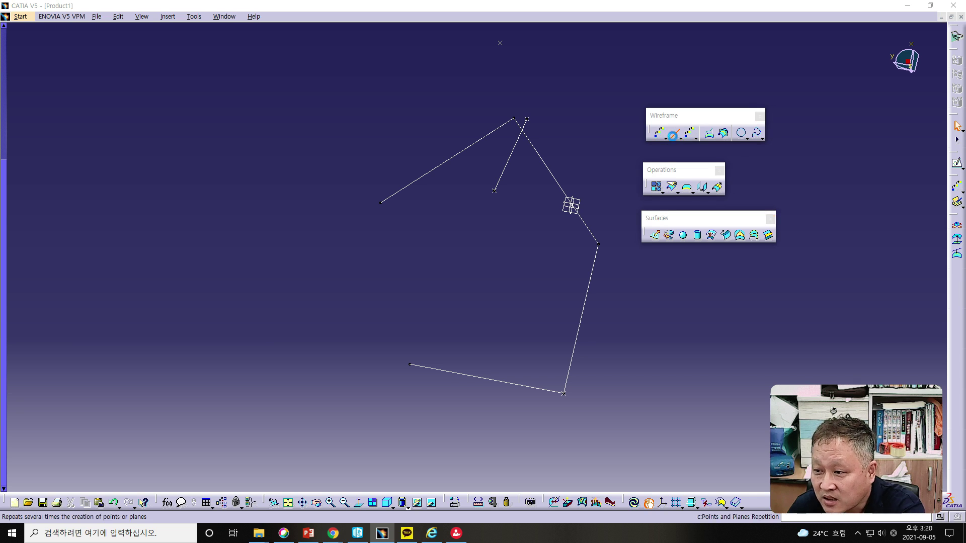
left_click(674, 132)
left_click(133, 138)
left_click(132, 148)
left_click(381, 203)
left_click(410, 364)
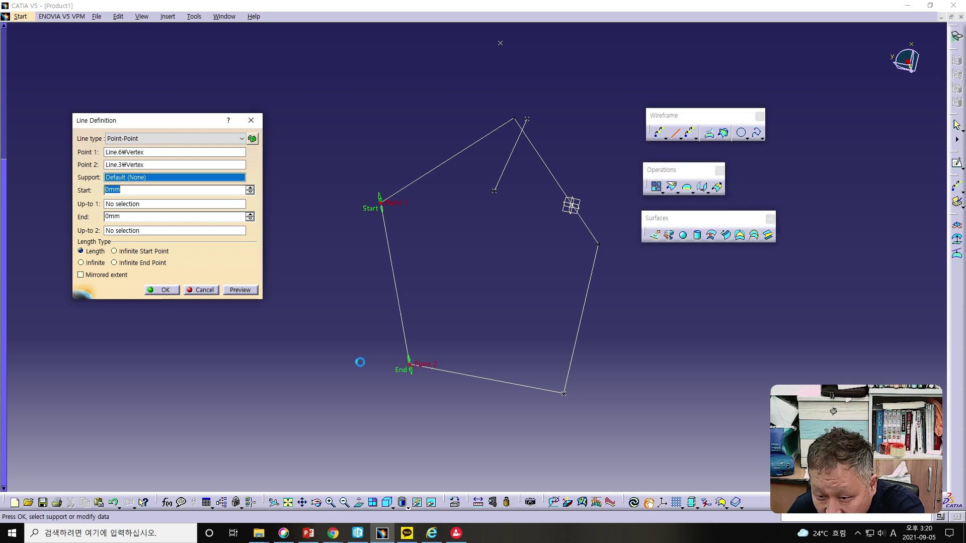
left_click(165, 291)
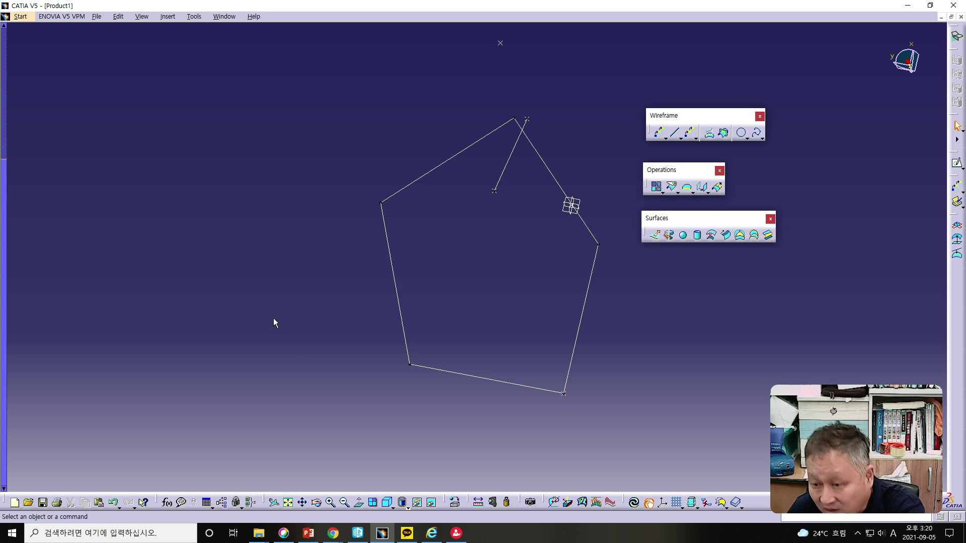
Delete the separate line between the two points inside the pentagon
middle_click_drag(299, 319, 165, 322)
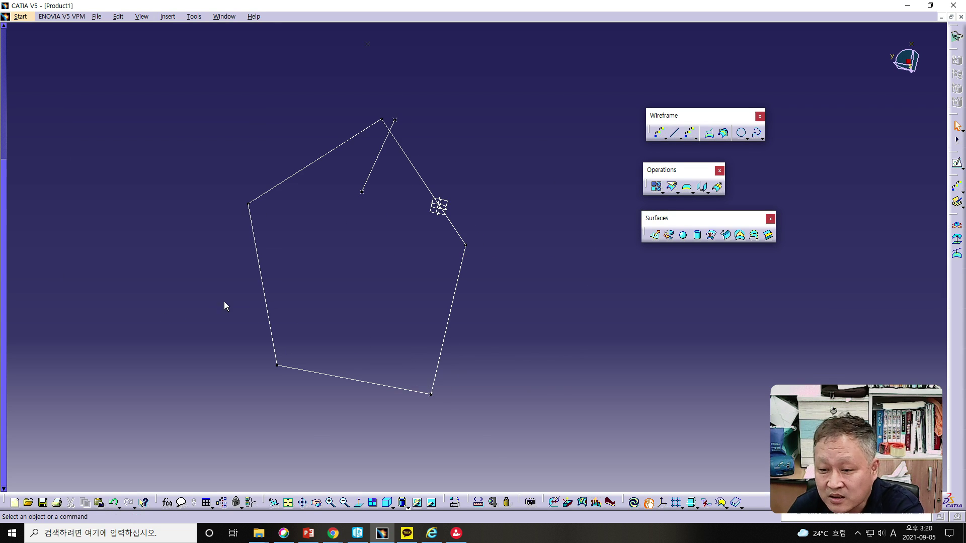
left_click(380, 171)
key("Delete")
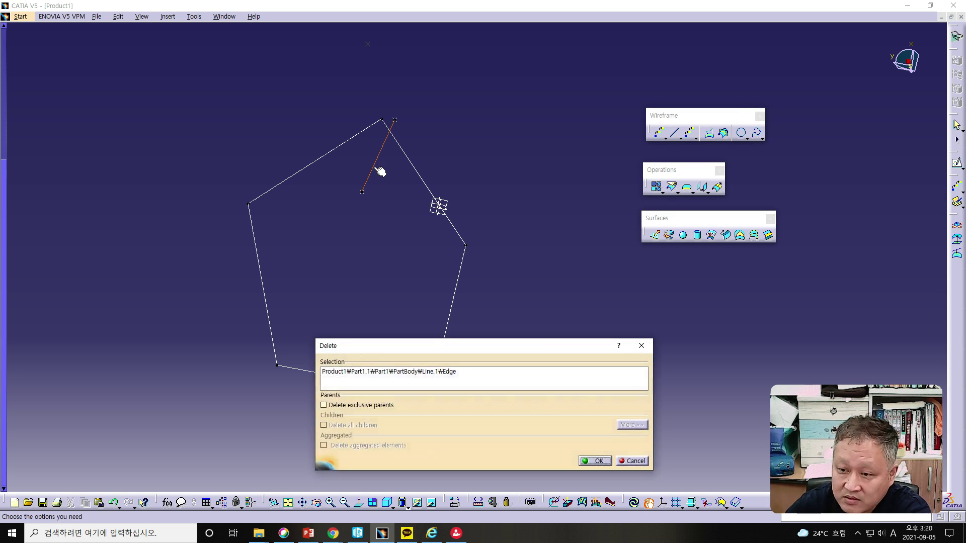
left_click(596, 462)
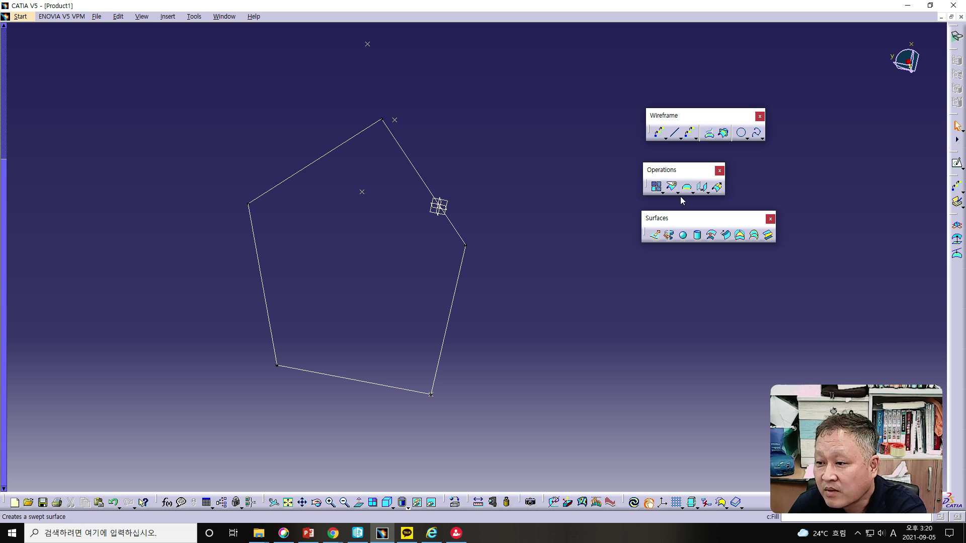
Join the five lines of the pentagon into one closed profile
left_click(656, 187)
left_click(316, 160)
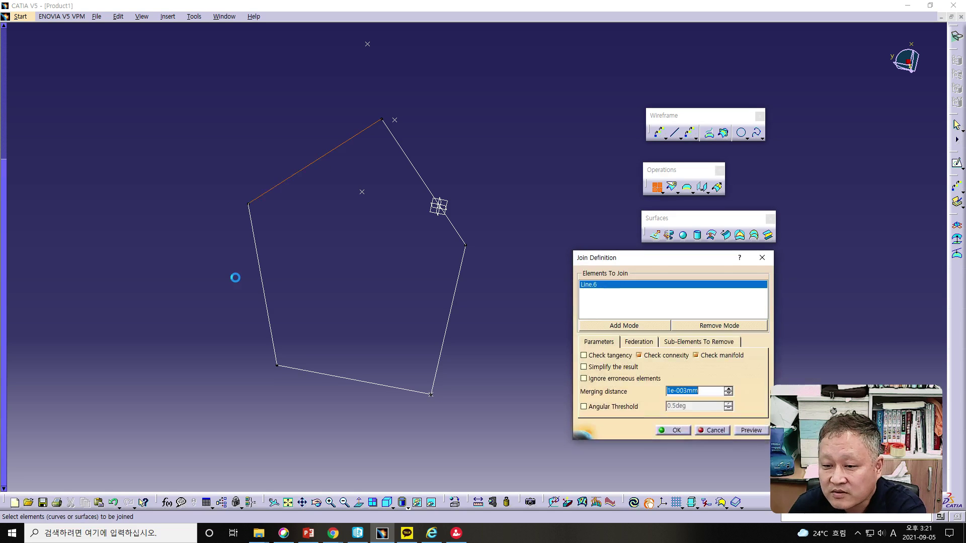
left_click(262, 276)
left_click(328, 375)
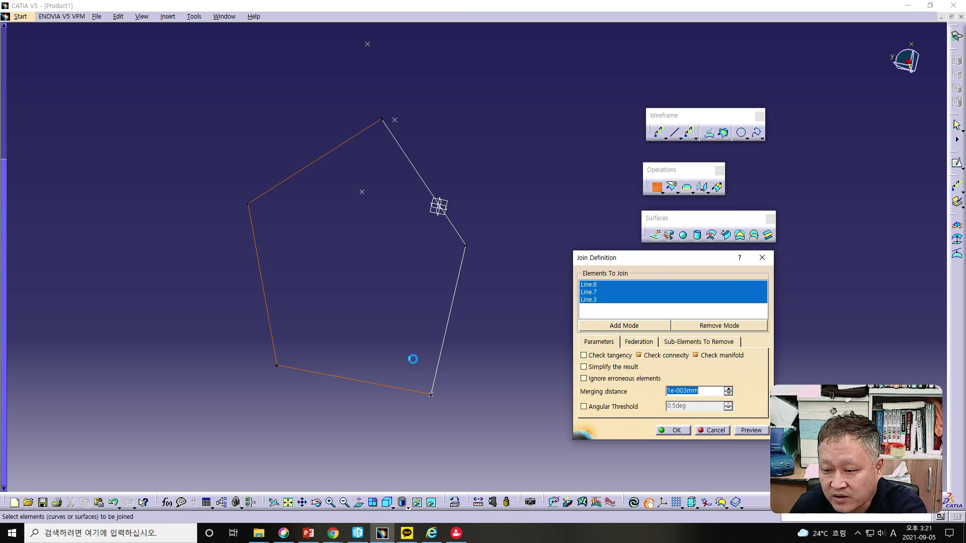
left_click(444, 341)
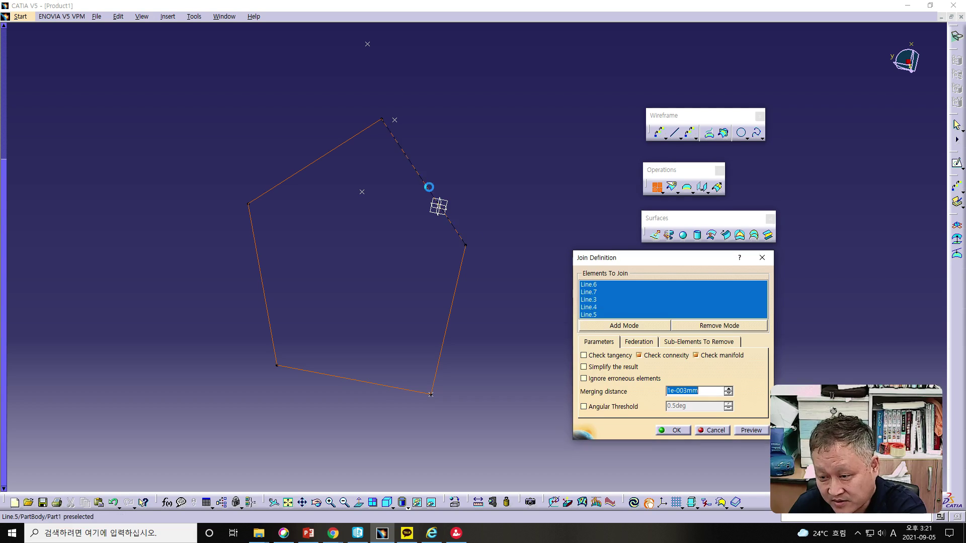
left_click(674, 430)
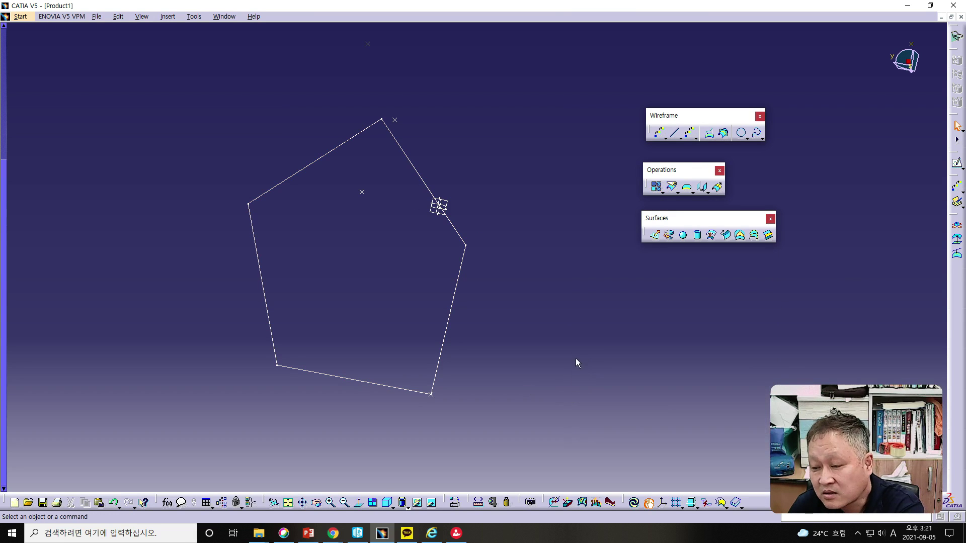
Extrude the joined pentagon as a surface along the Z Component by 233 mm
left_click(656, 237)
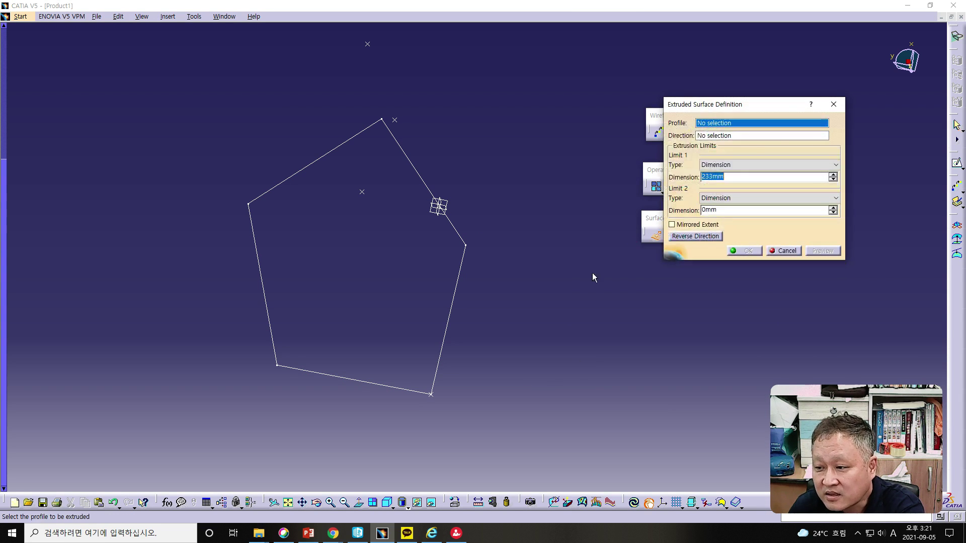
left_click(458, 285)
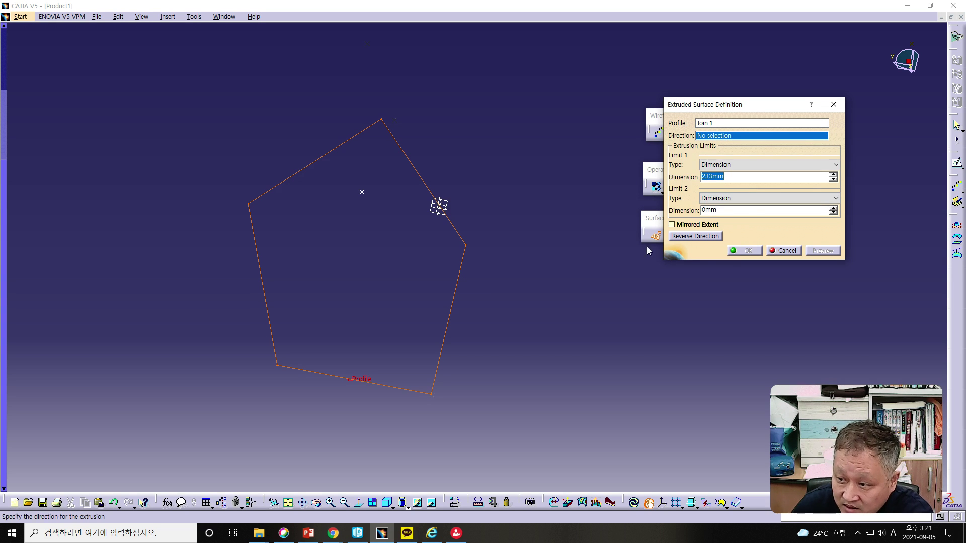
right_click(734, 136)
left_click(750, 207)
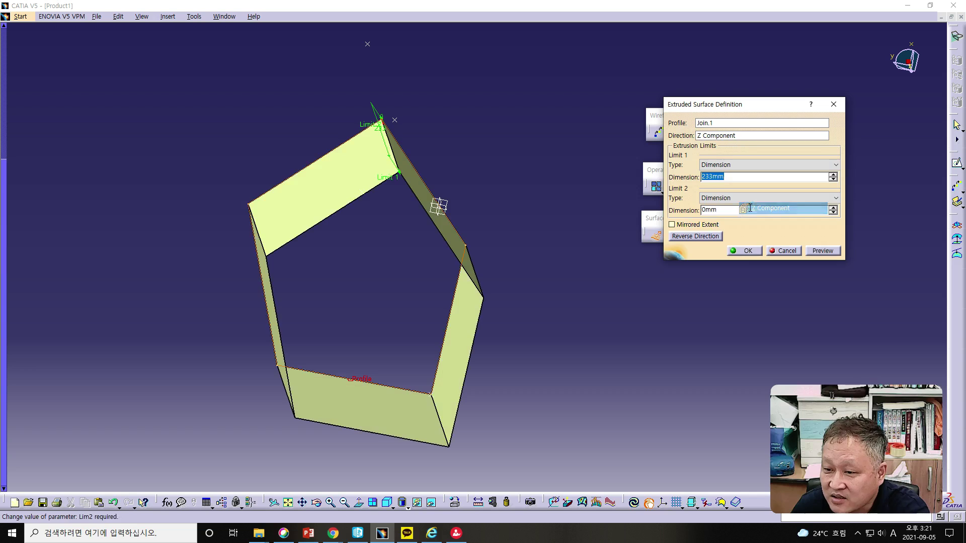
left_click(746, 251)
middle_click_drag(590, 330, 620, 267)
middle_click_drag(378, 281, 411, 289)
Switch to PowerPoint, review the slides on Angle/Normal to Curve, Tangent to Curve, Normal to Surface and Bisecting lines, and return to CATIA
key("alt+Tab")
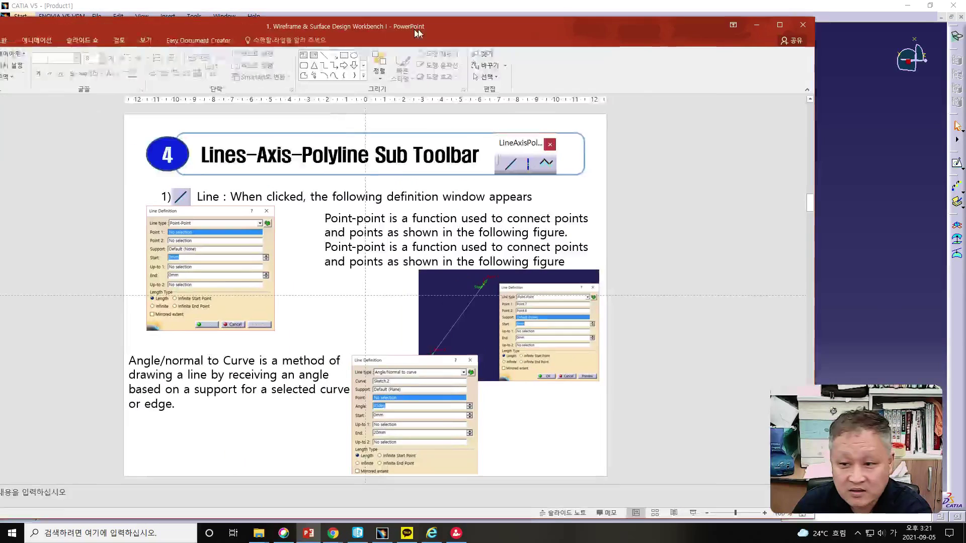
left_click_drag(418, 29, 547, 17)
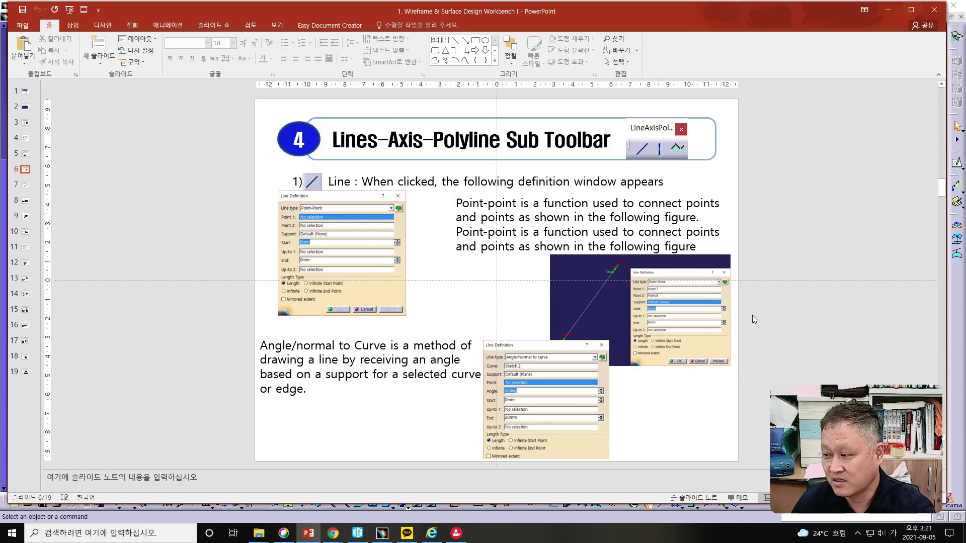
scroll(794, 321, "down", 2)
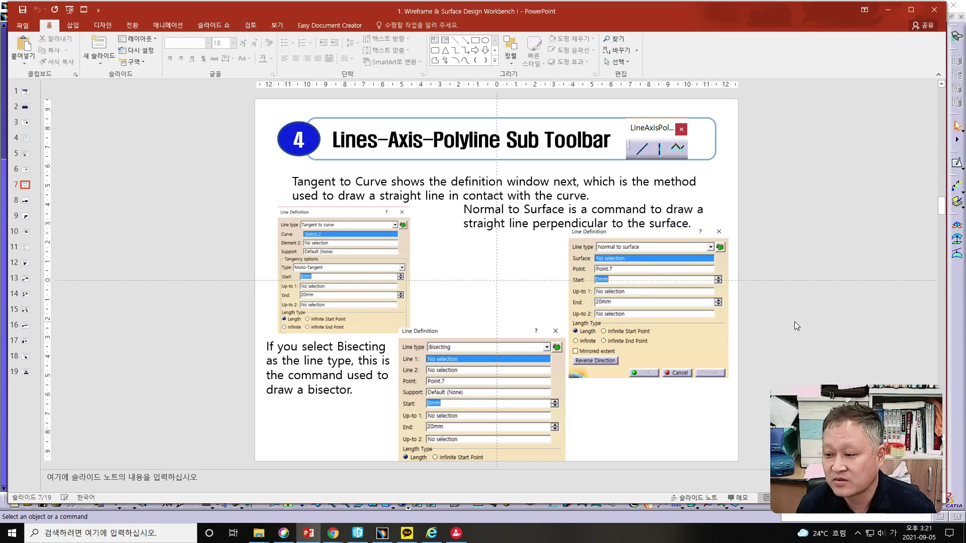
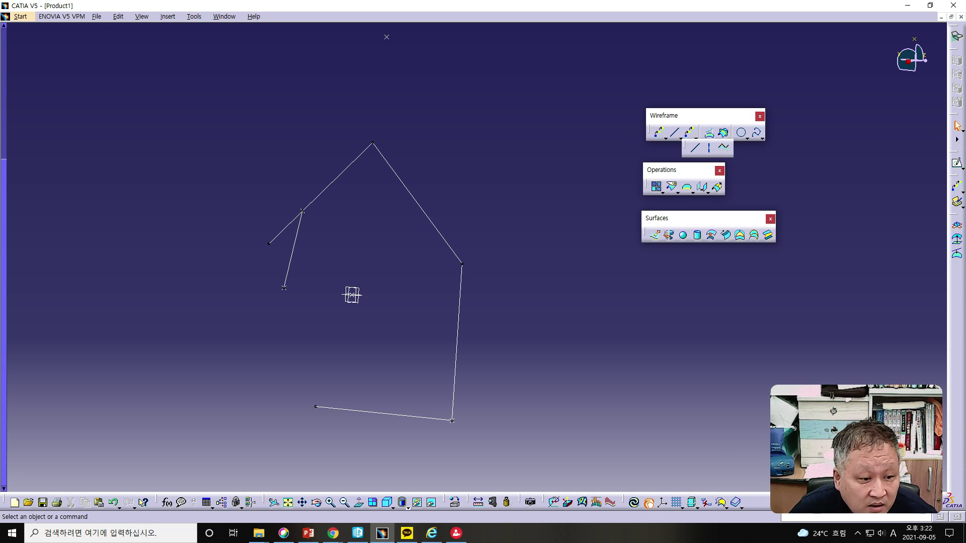
key("alt+Tab")
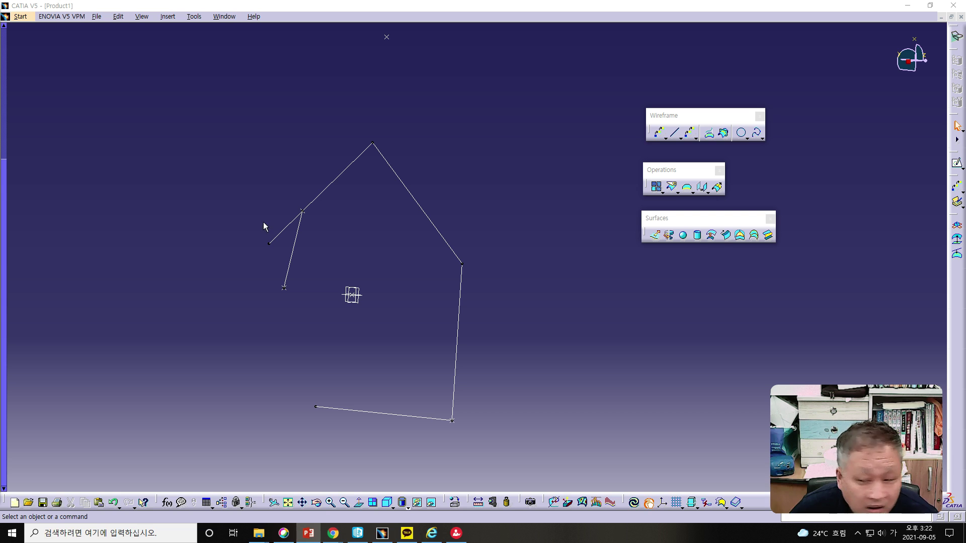
Try to create a Tangent to curve line with the 45deg line as curve and the X-direction line as second element, and cancel it
left_click(676, 133)
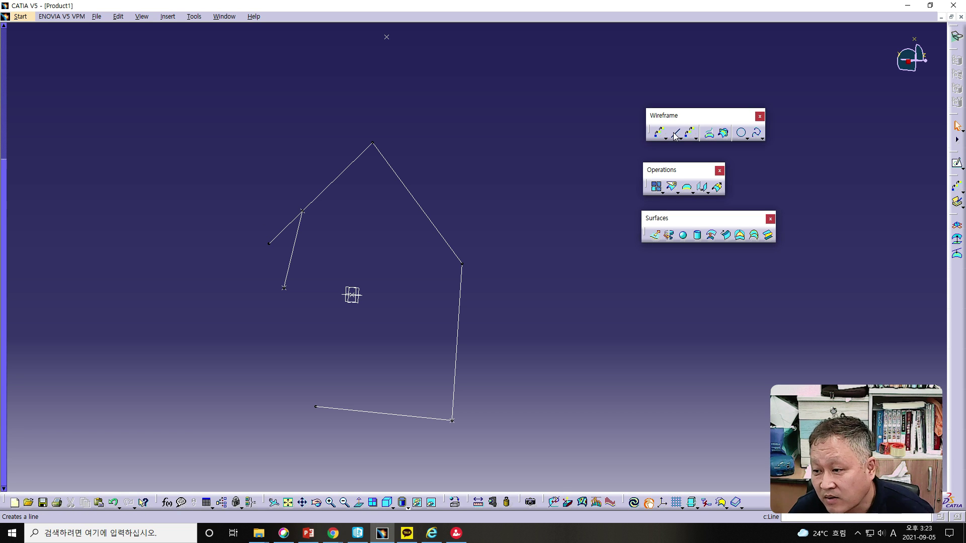
left_click(675, 133)
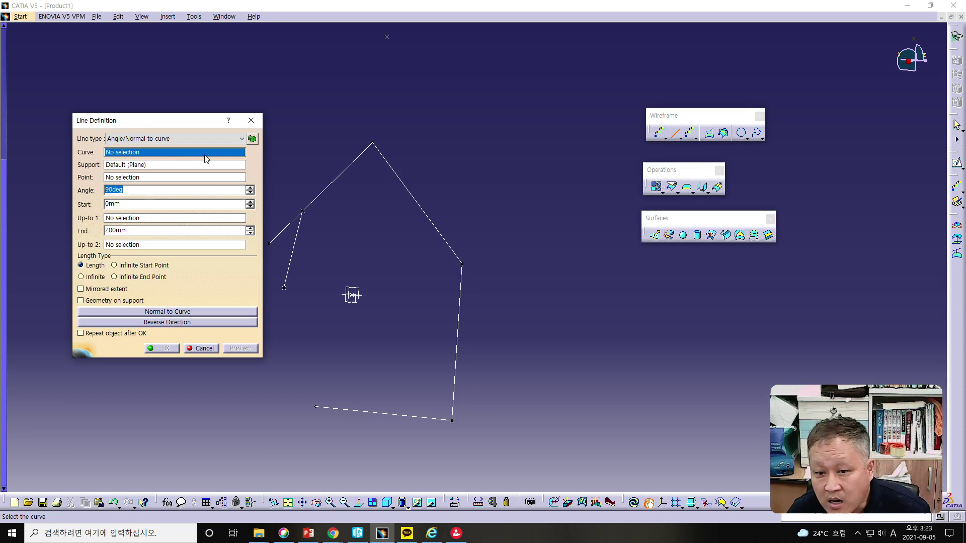
left_click(158, 141)
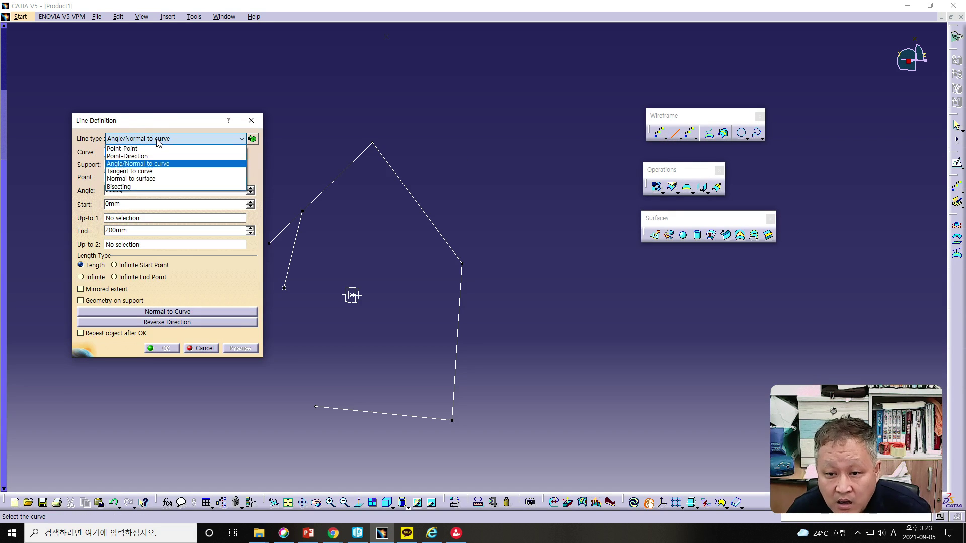
left_click(149, 172)
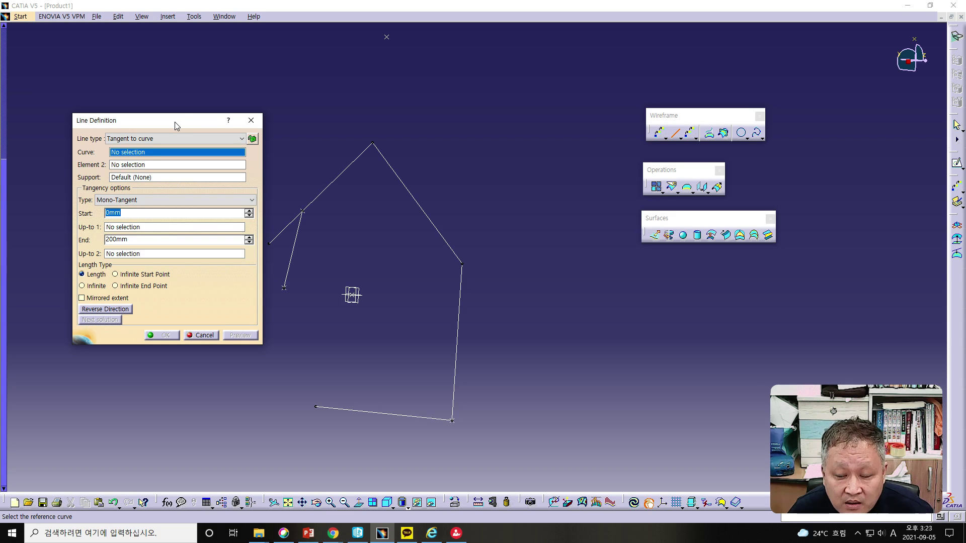
left_click_drag(174, 122, 171, 116)
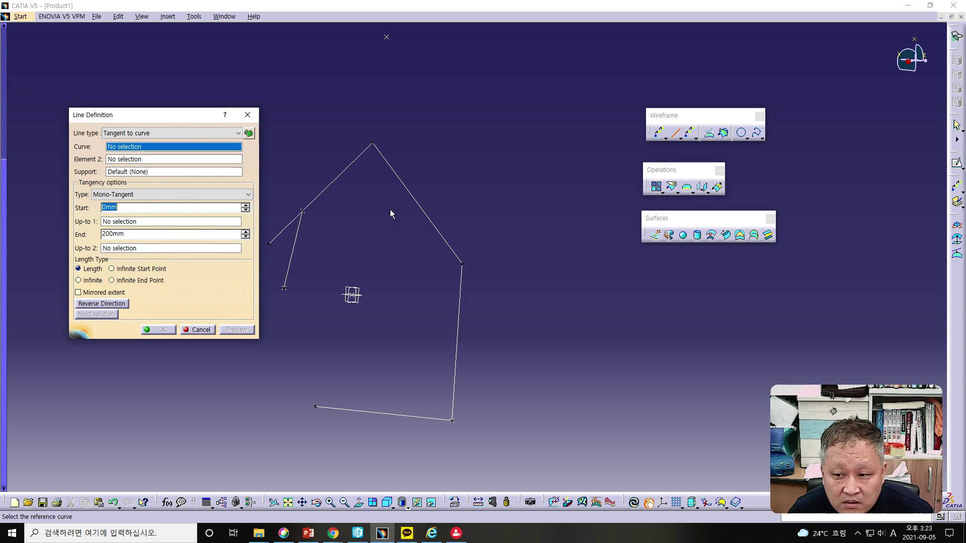
left_click(448, 244)
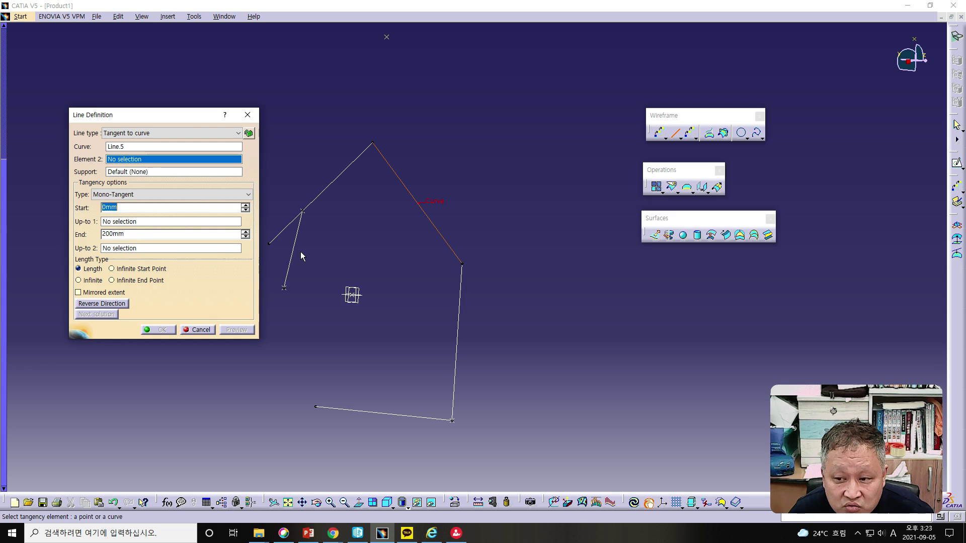
left_click(460, 315)
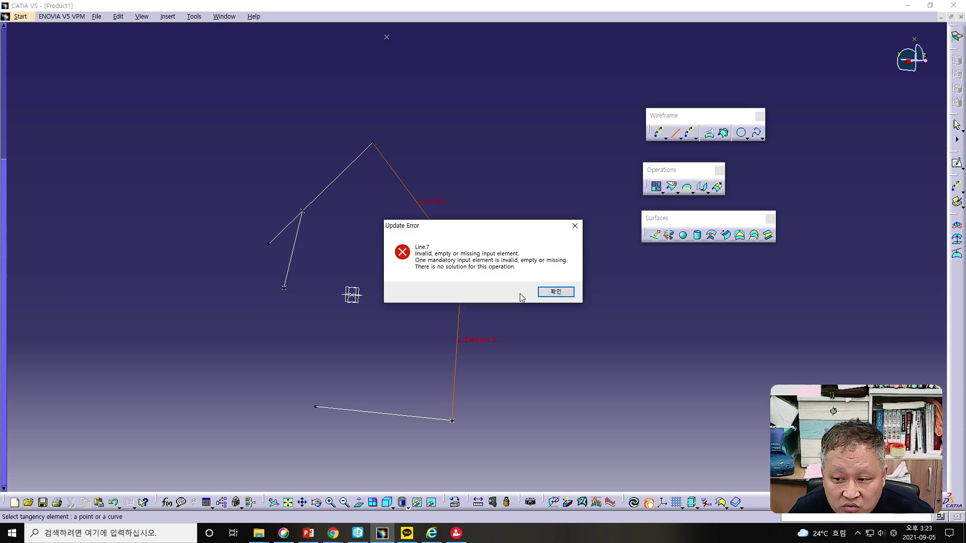
left_click(551, 292)
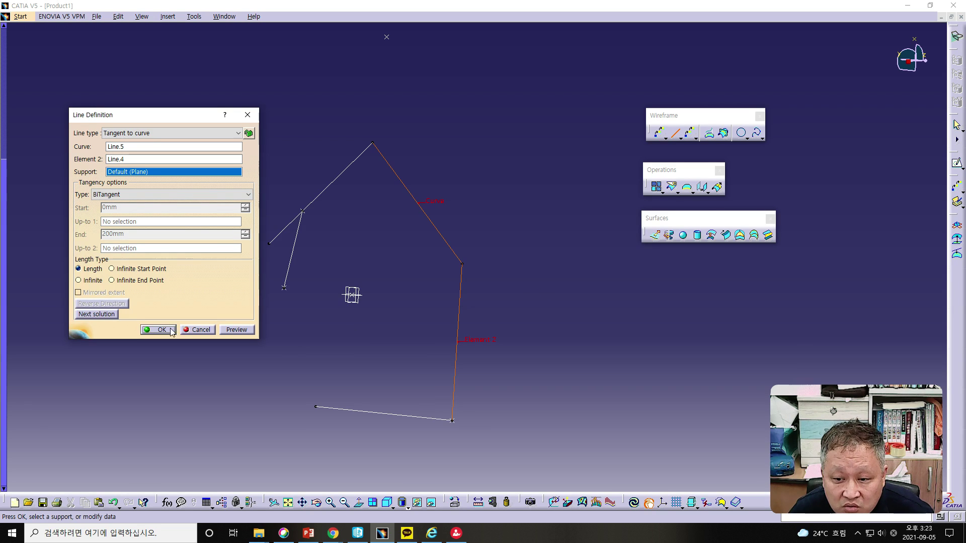
left_click(197, 330)
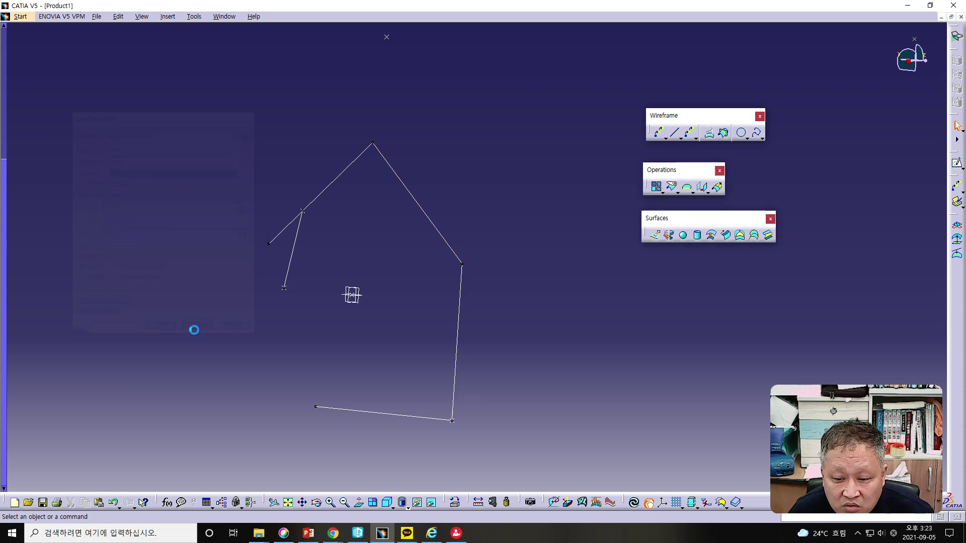
left_click(114, 503)
left_click(114, 503)
left_click(128, 502)
left_click(127, 502)
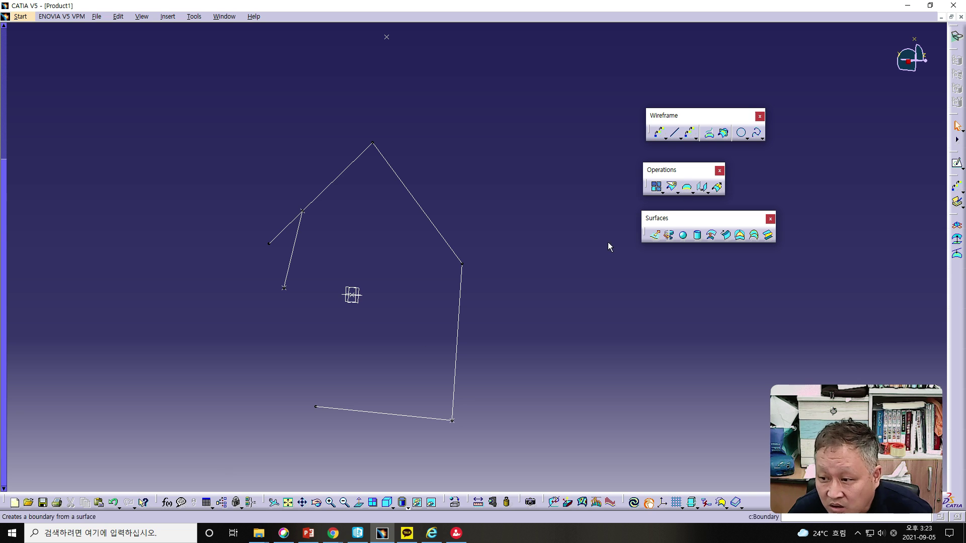
Delete the short slanted line that branches inward from the open pentagon's upper-left edge
left_click(291, 254)
key("Delete")
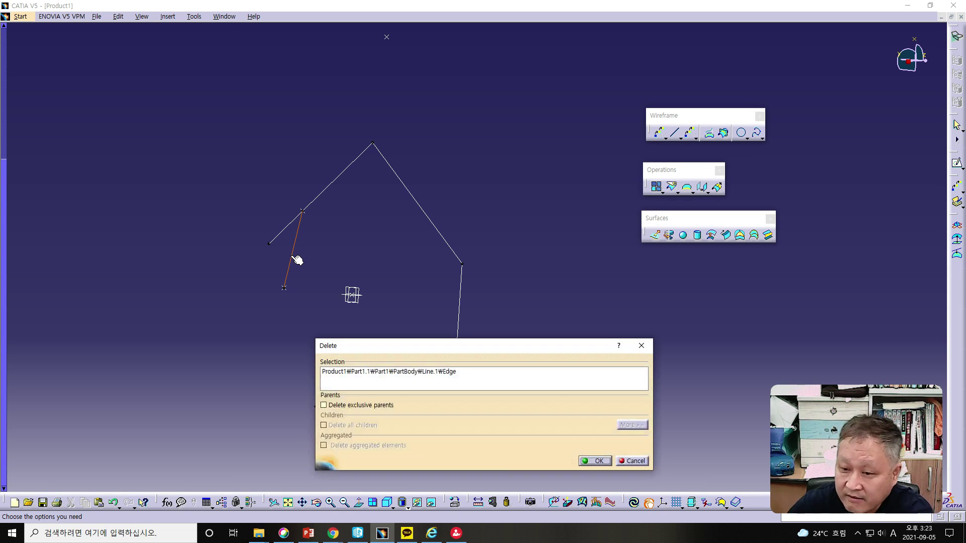
left_click(599, 462)
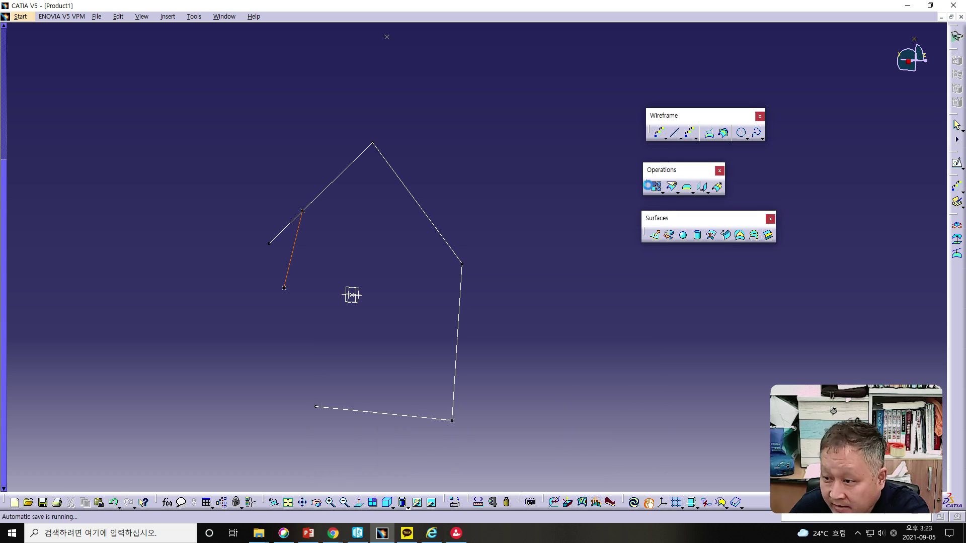
Close the pentagon with a Point-Point line between the free ends of its upper-left and lower edges
left_click(674, 132)
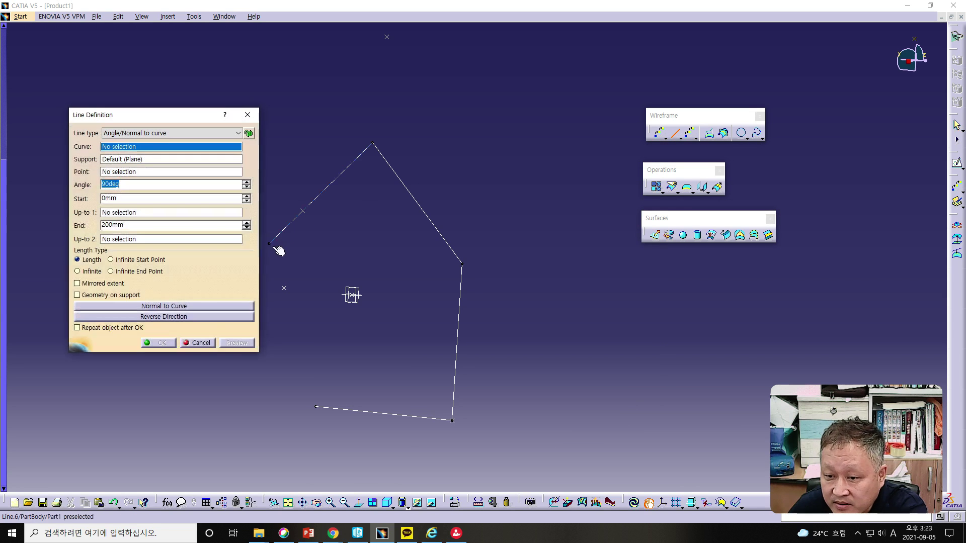
left_click(141, 133)
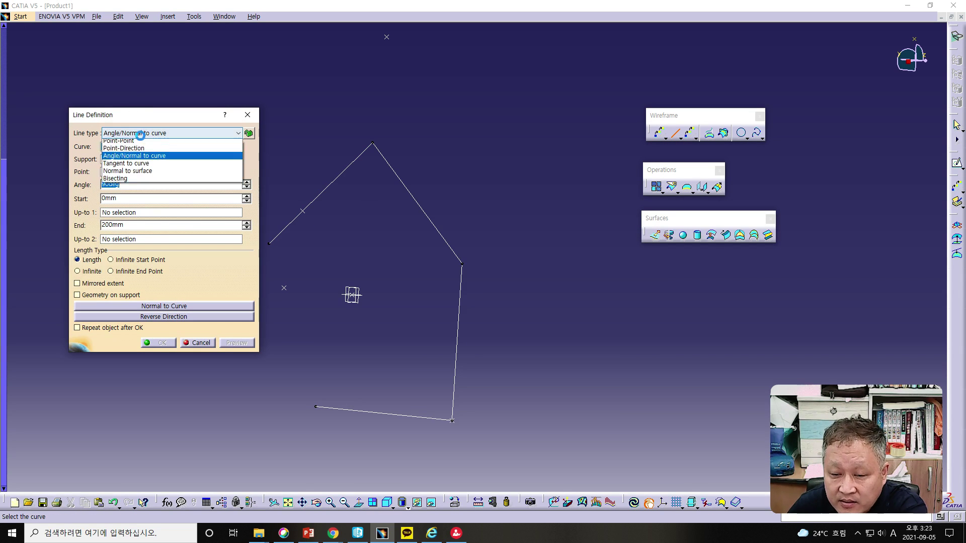
left_click(143, 142)
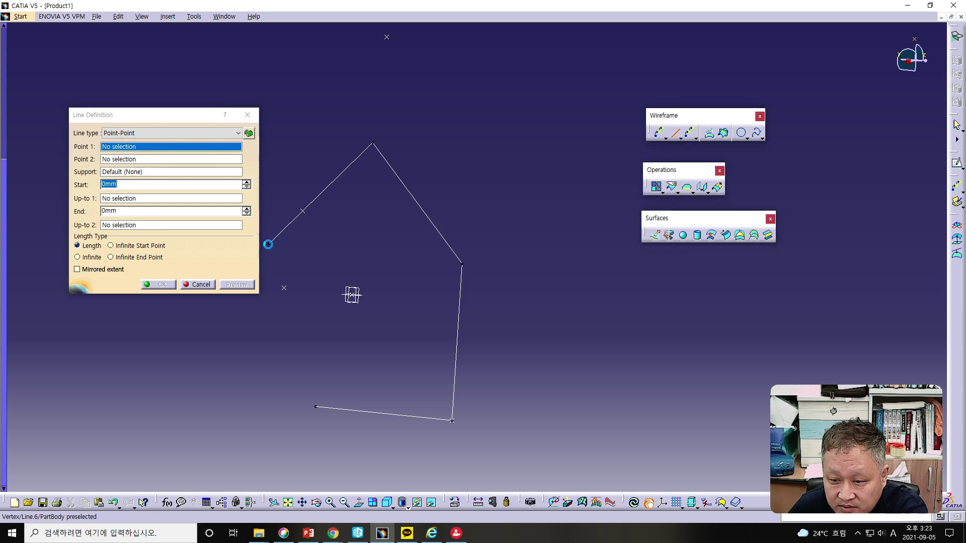
left_click(269, 243)
left_click(316, 407)
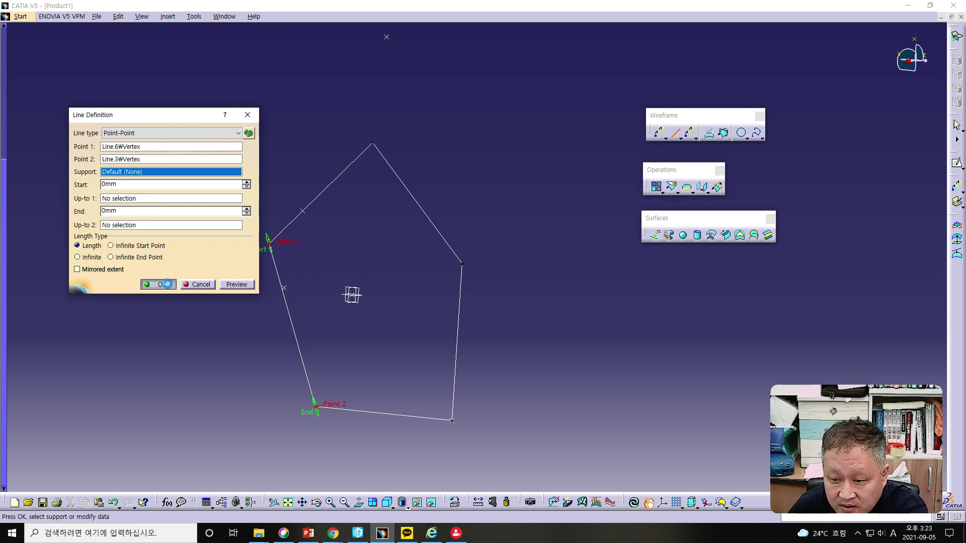
left_click(170, 284)
left_click(675, 135)
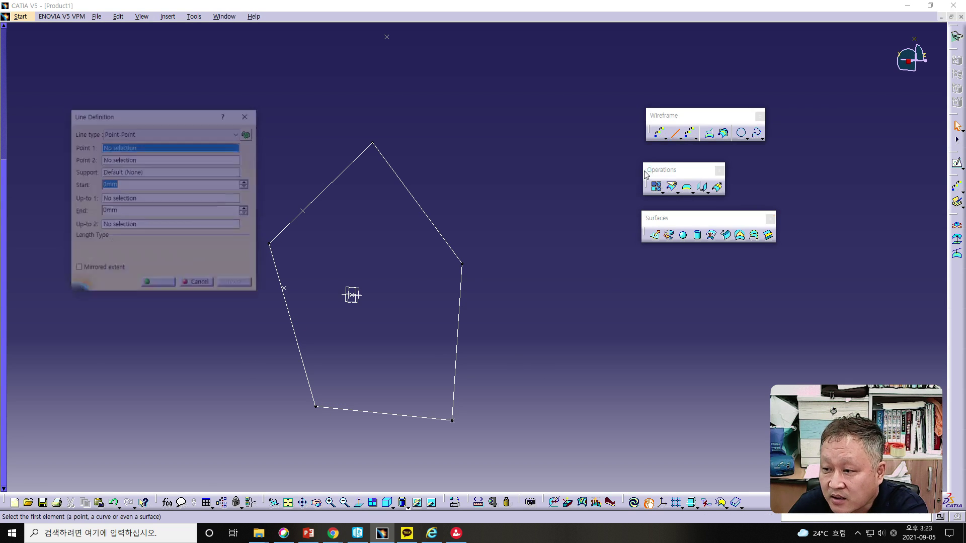
left_click(134, 137)
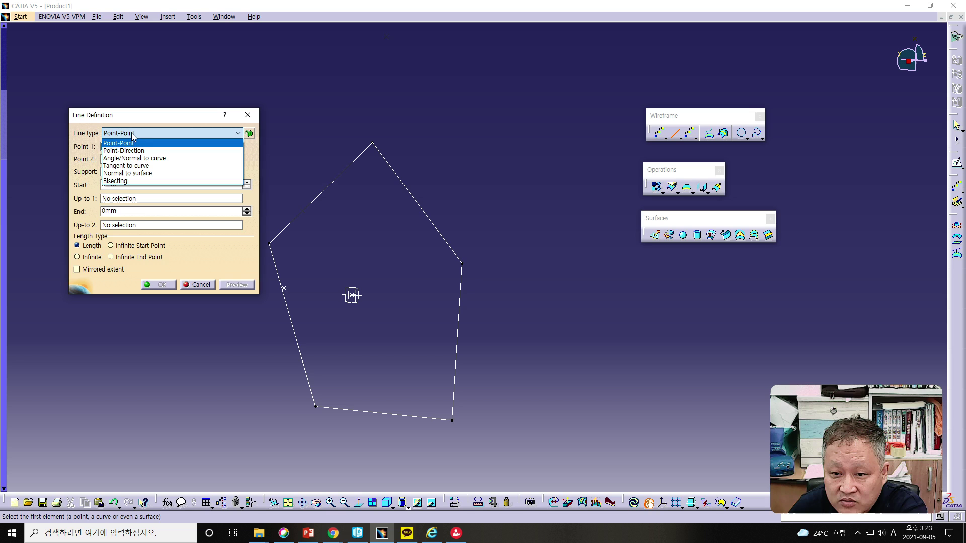
left_click(120, 165)
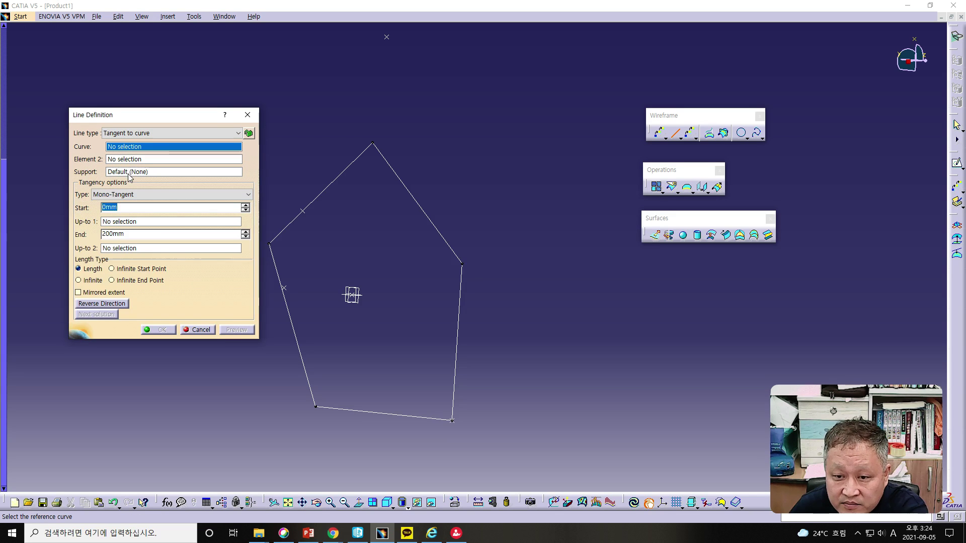
left_click(200, 329)
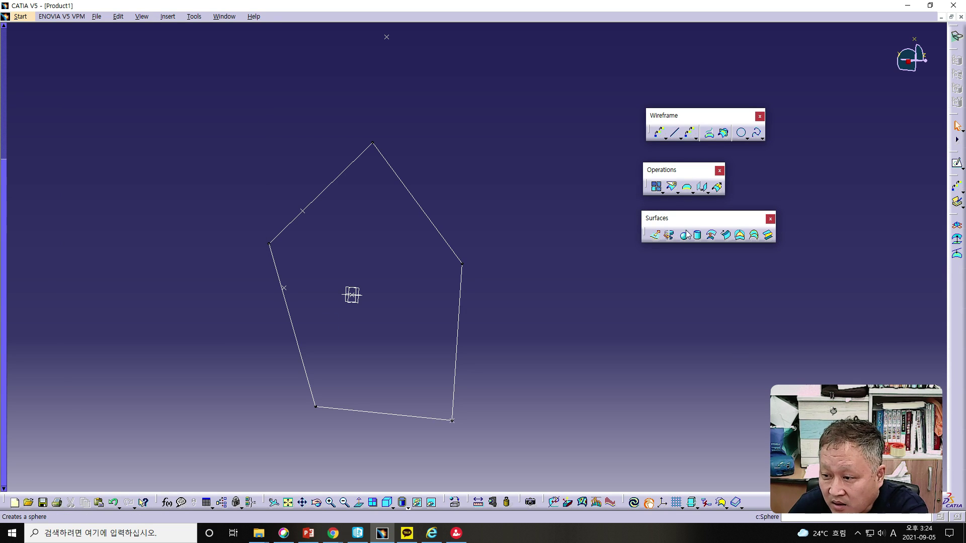
Join the five pentagon lines into one profile with connexity and manifold checks on
left_click(656, 186)
left_click(345, 181)
left_click(290, 319)
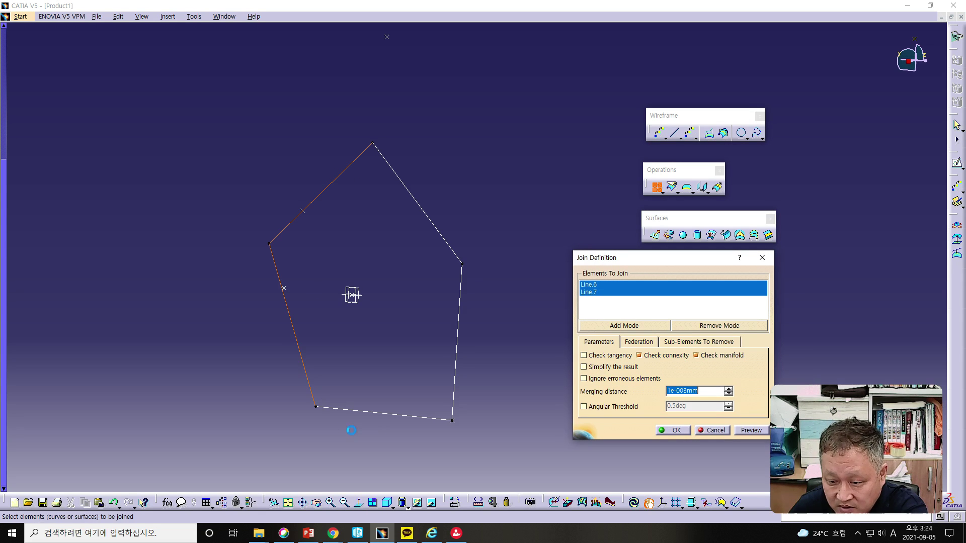
left_click(390, 418)
left_click(457, 363)
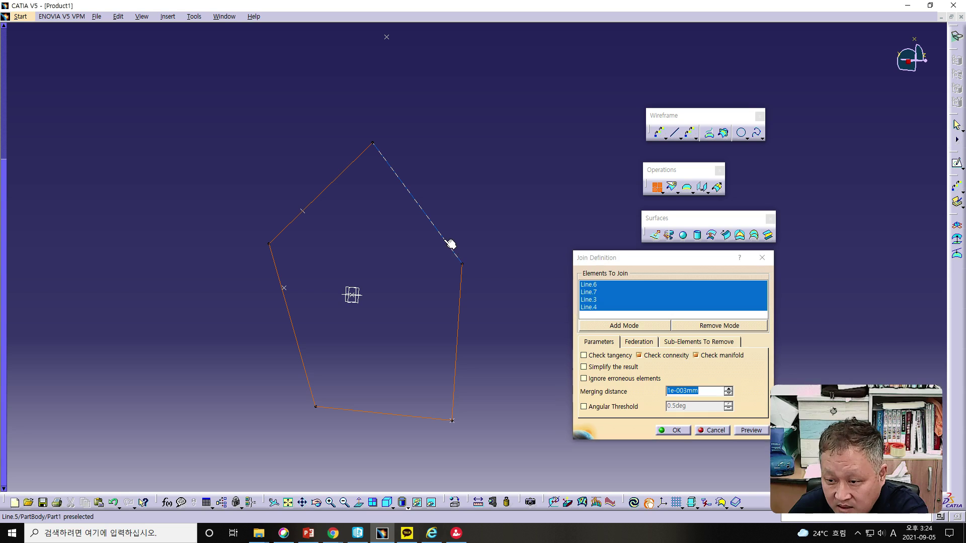
left_click(450, 244)
left_click(673, 430)
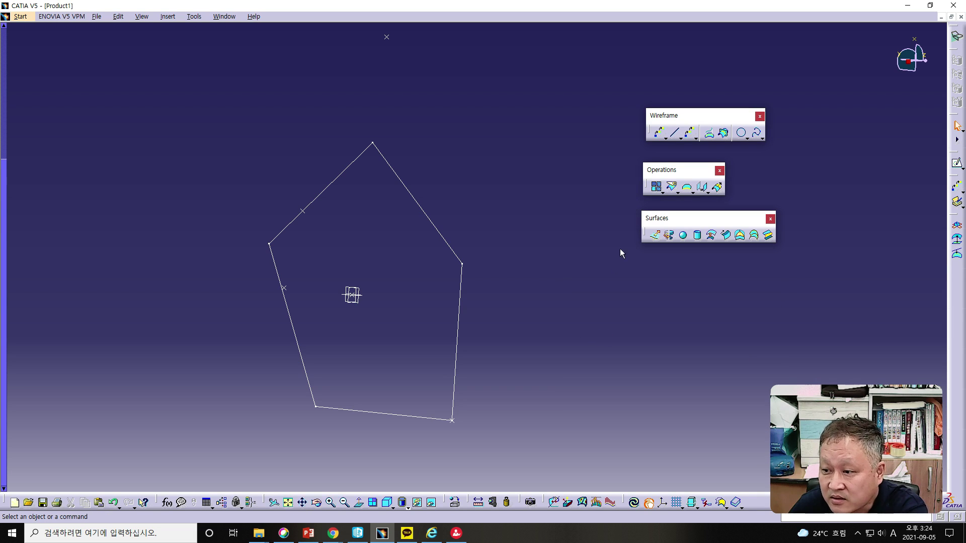
Try to create a Tangent to curve line with the joined pentagon as curve and the X Axis as second element
left_click(674, 132)
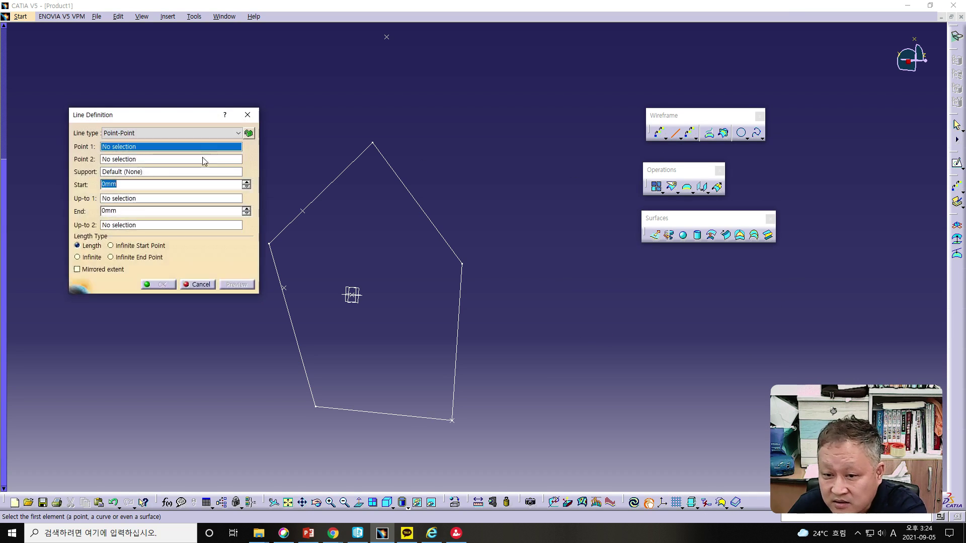
left_click(122, 135)
left_click(125, 166)
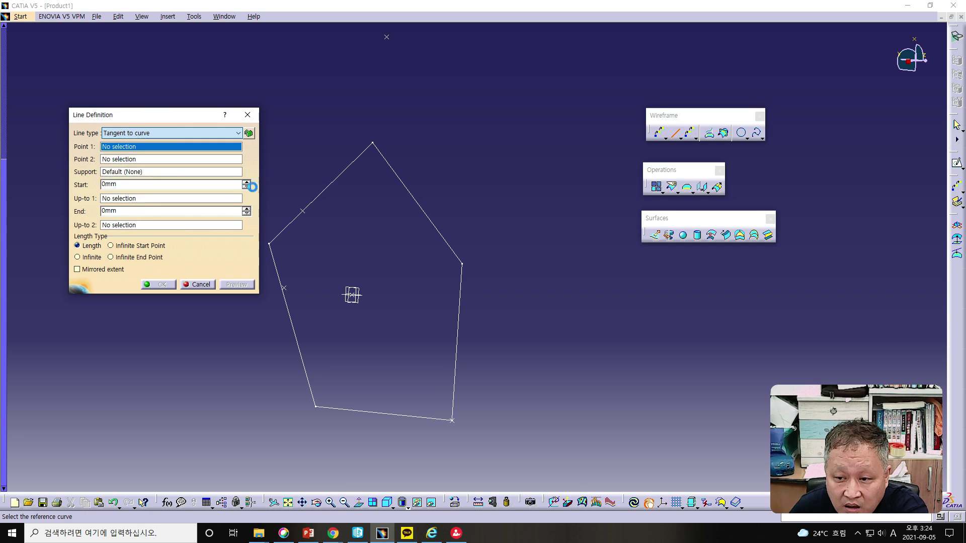
left_click(324, 197)
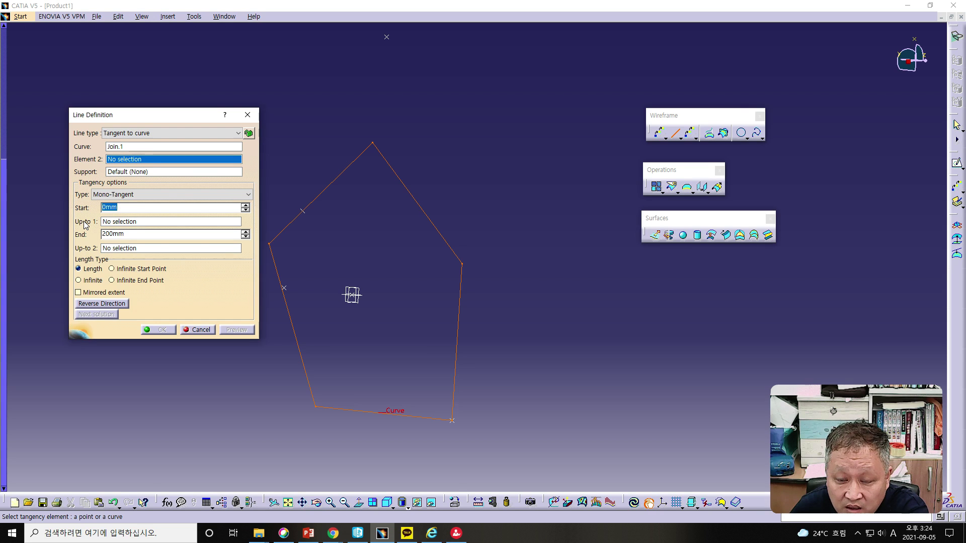
right_click(147, 165)
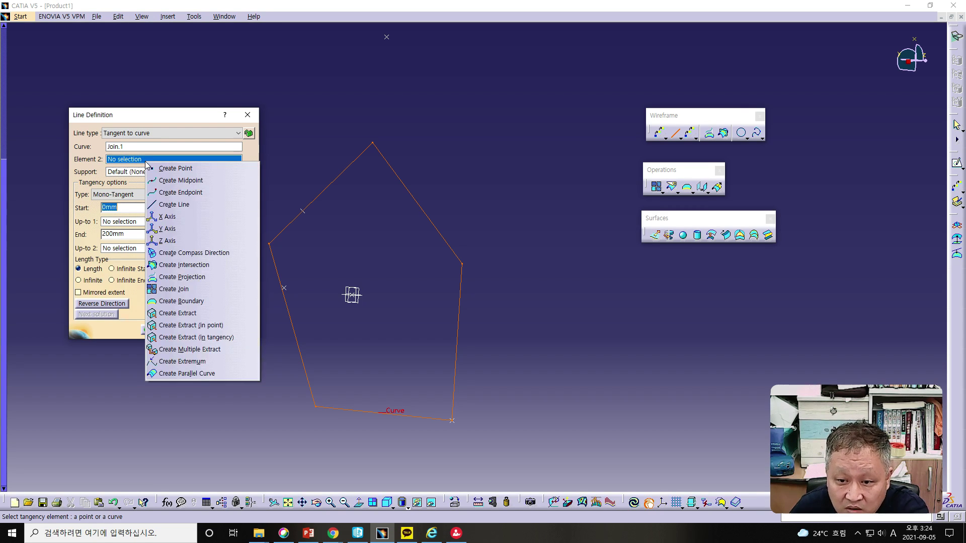
left_click(167, 217)
key("Return")
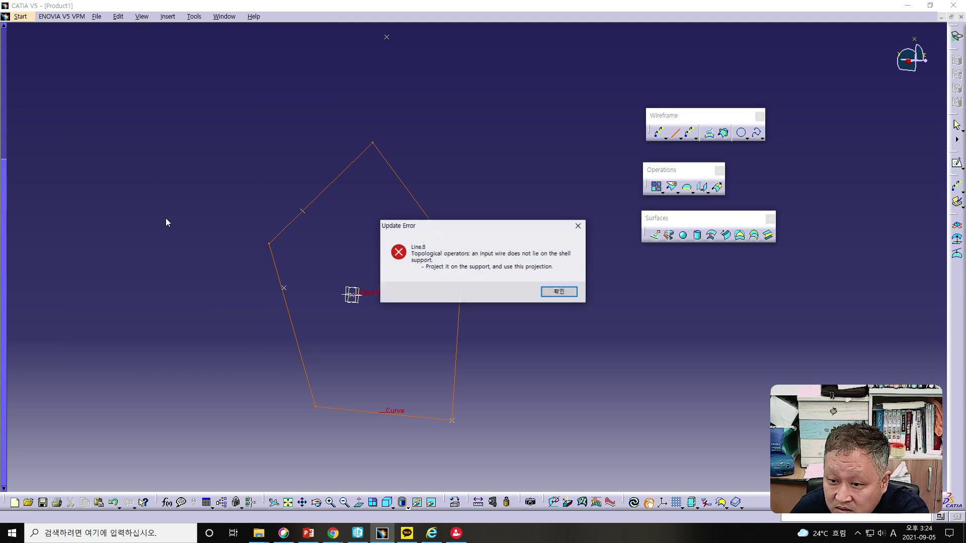
left_click(560, 292)
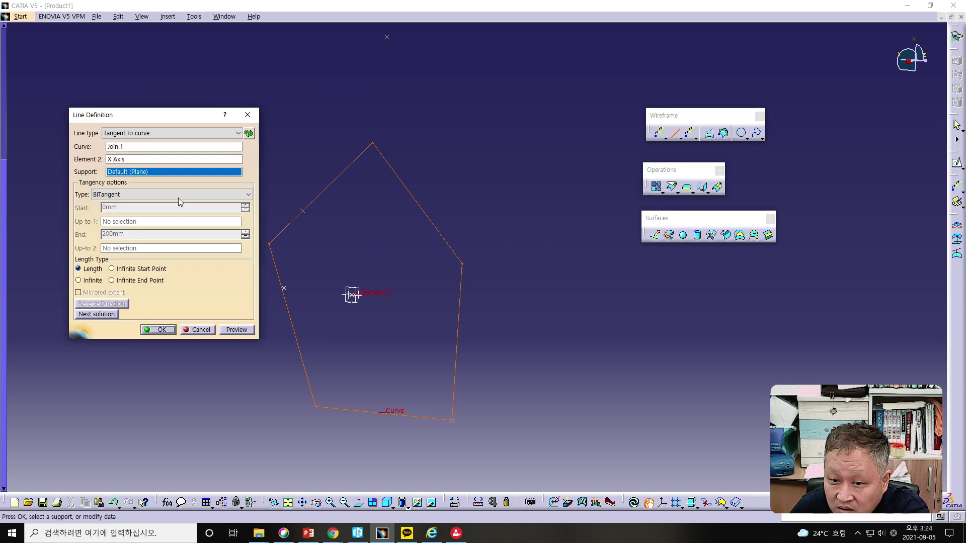
left_click(133, 160)
right_click(134, 164)
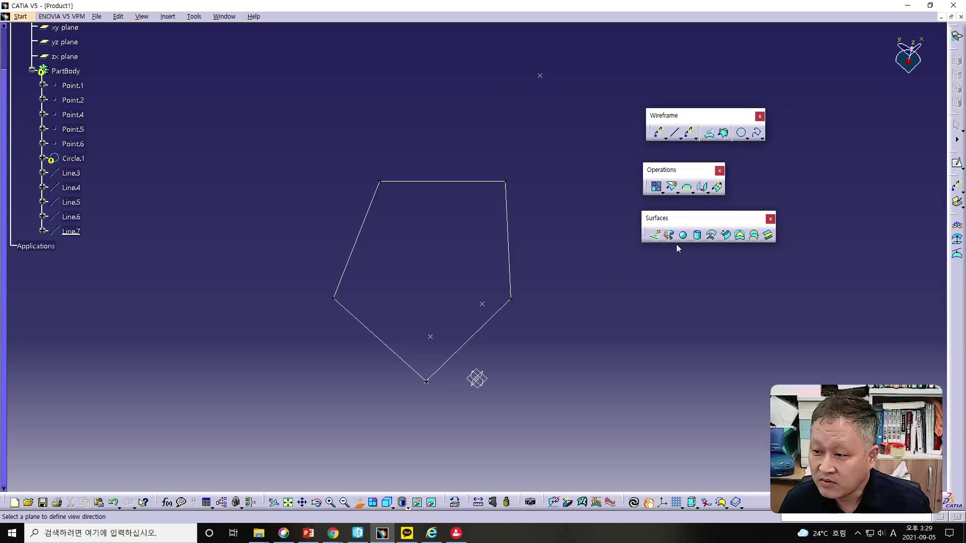
Create a Center and radius circle of 200 mm radius centred on Point.5 with the xy plane as support
left_click(739, 133)
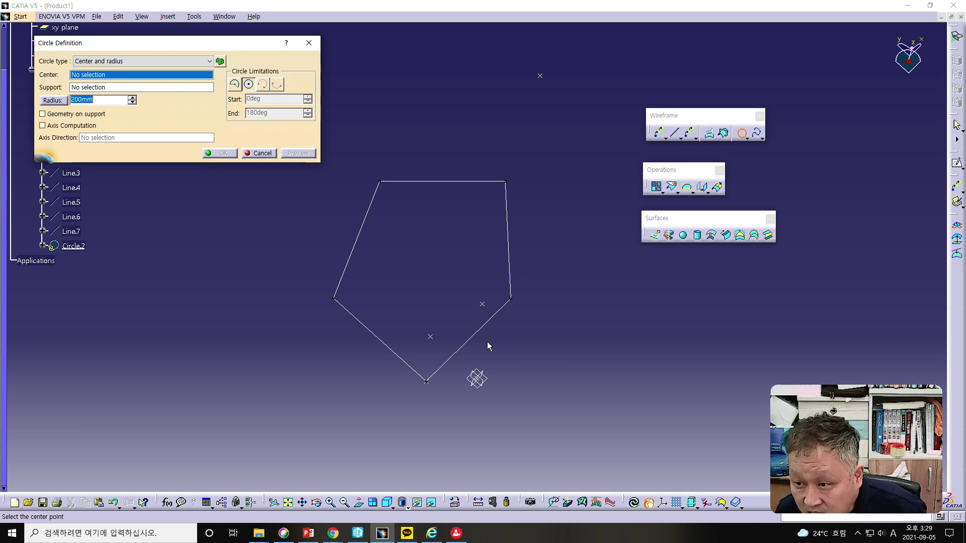
middle_click_drag(550, 355, 545, 322)
left_click(474, 313)
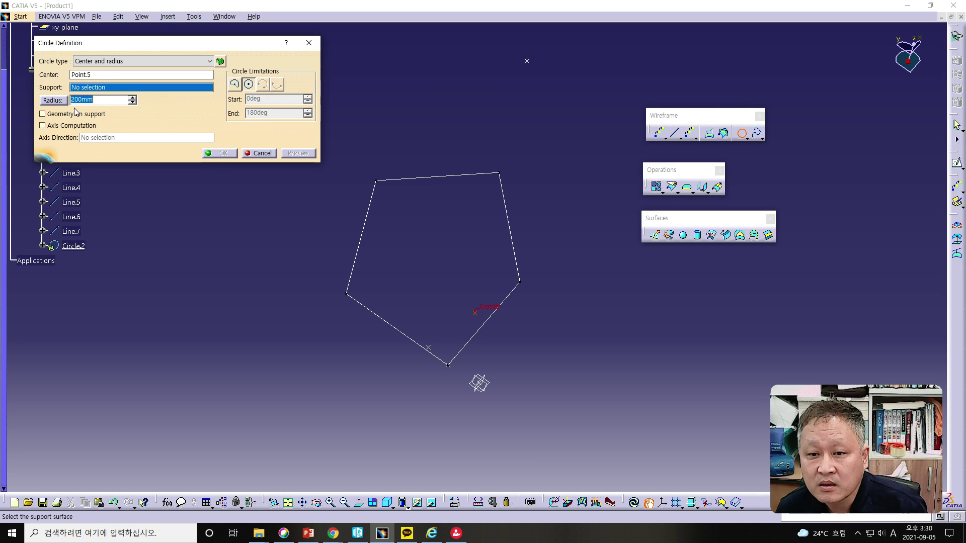
right_click(95, 89)
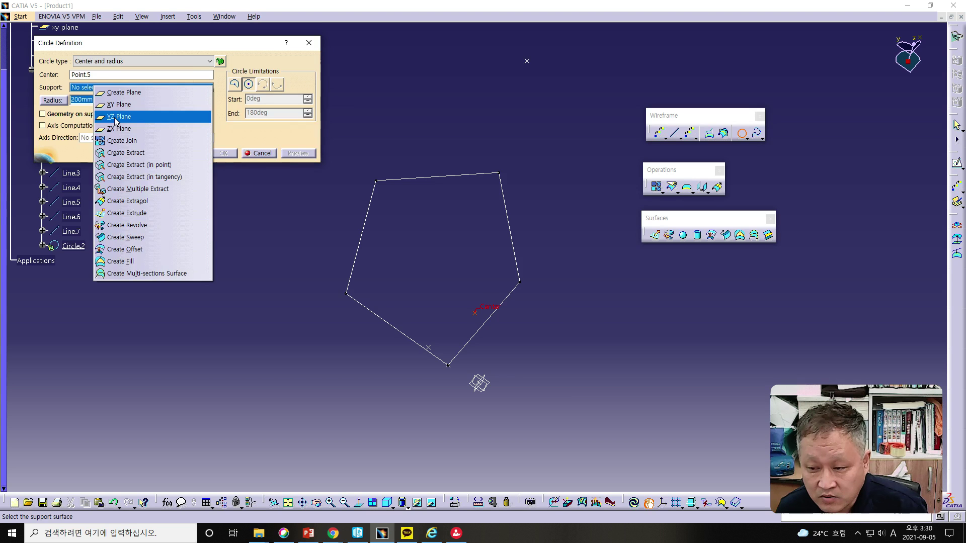
left_click(119, 116)
middle_click_drag(507, 358, 489, 276)
right_click(80, 91)
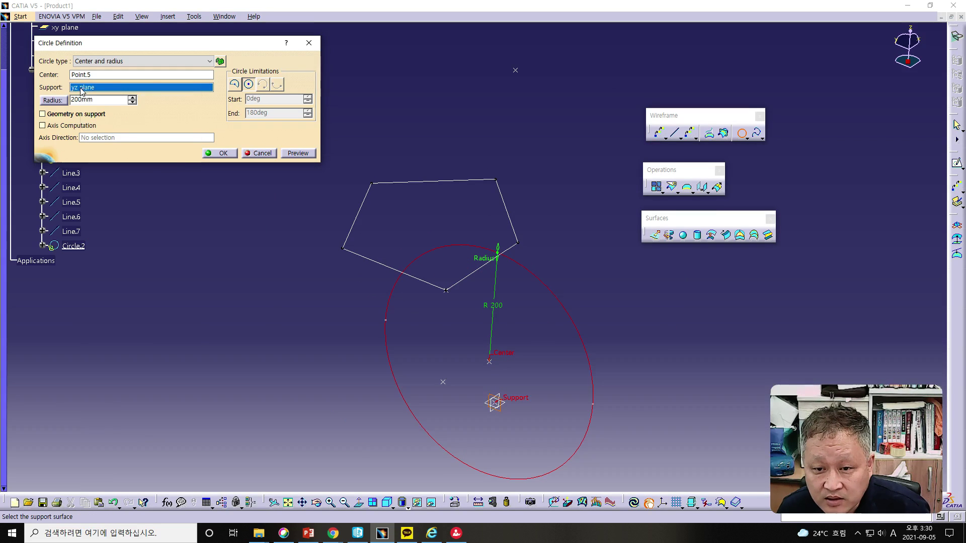
left_click(98, 173)
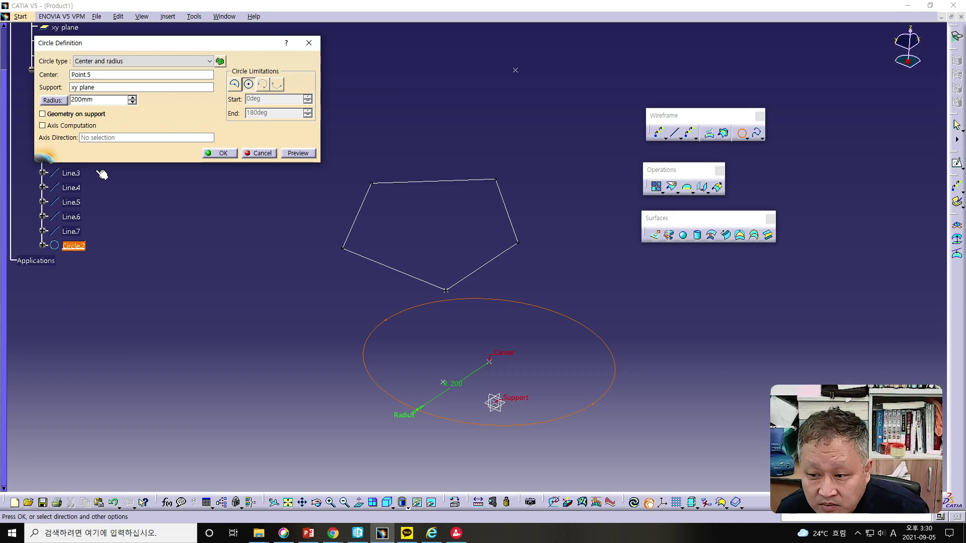
mouse_move(571, 396)
middle_mouse_down()
mouse_move(551, 357)
mouse_move(551, 386)
mouse_move(545, 375)
middle_mouse_up()
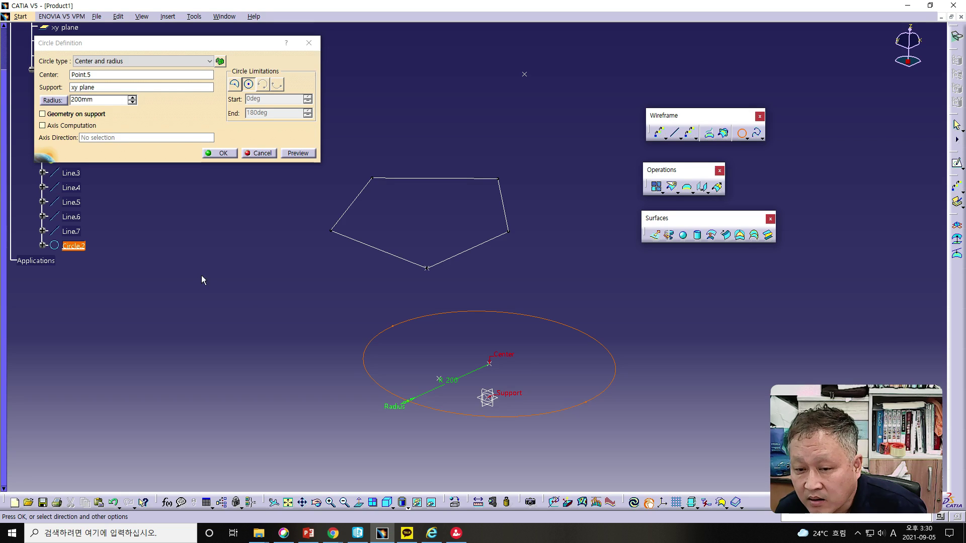
left_click(212, 154)
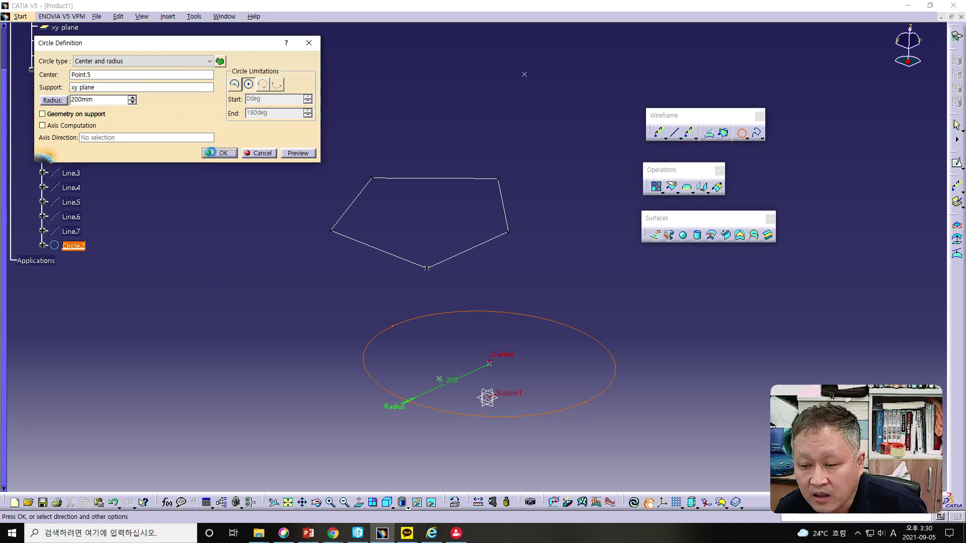
Create a Mono-Tangent line of type Tangent to curve with the 200 mm radius circle as curve, Point.2 as second element and end length 300 mm
left_click(676, 134)
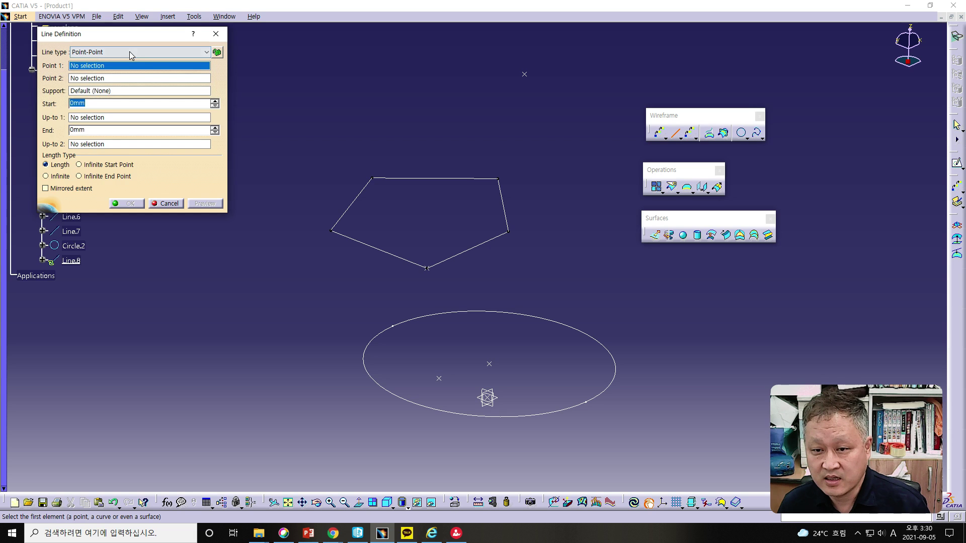
left_click(129, 51)
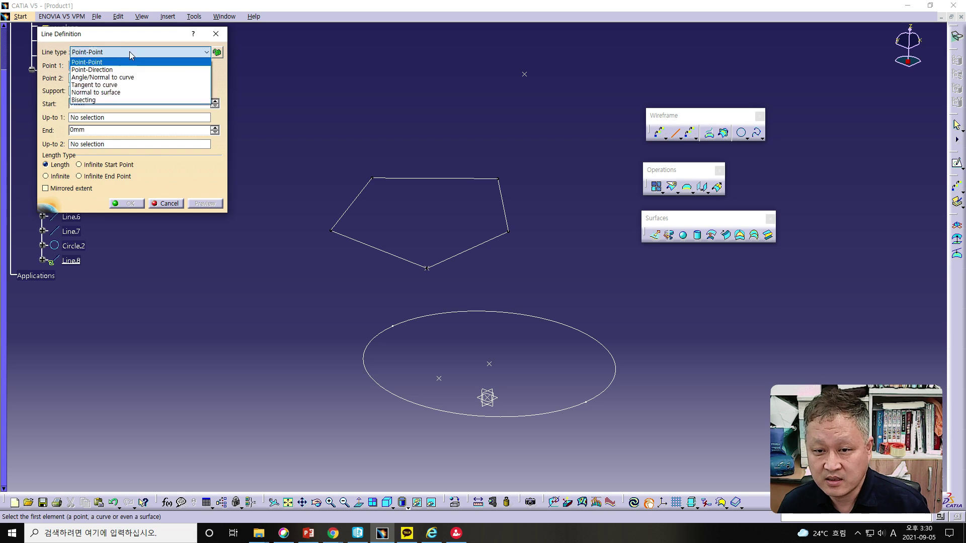
left_click(96, 85)
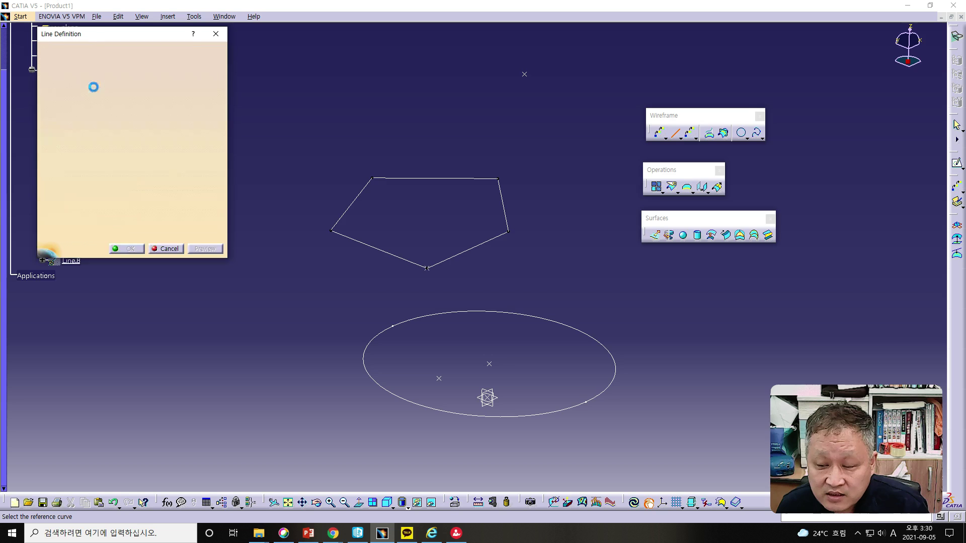
left_click(502, 313)
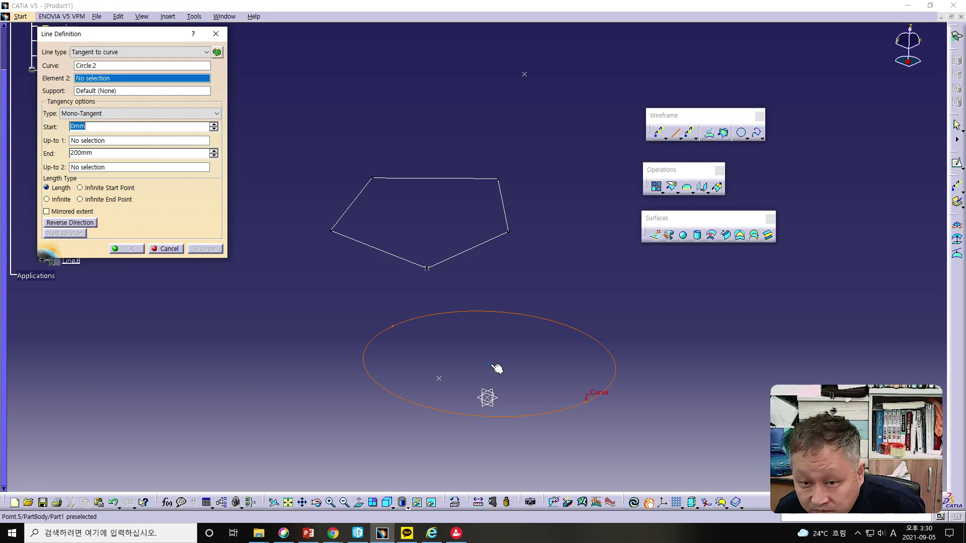
left_click(443, 382)
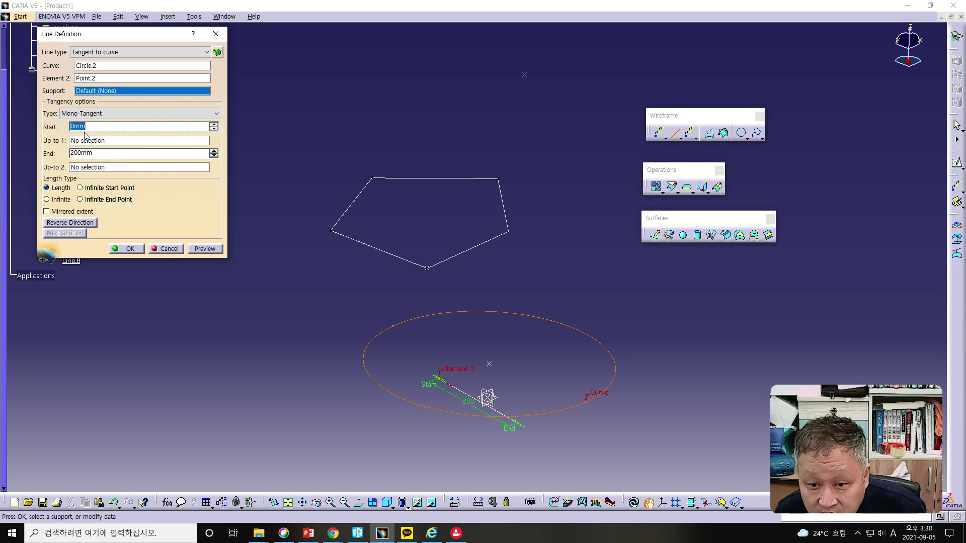
double_click(103, 152)
type("30")
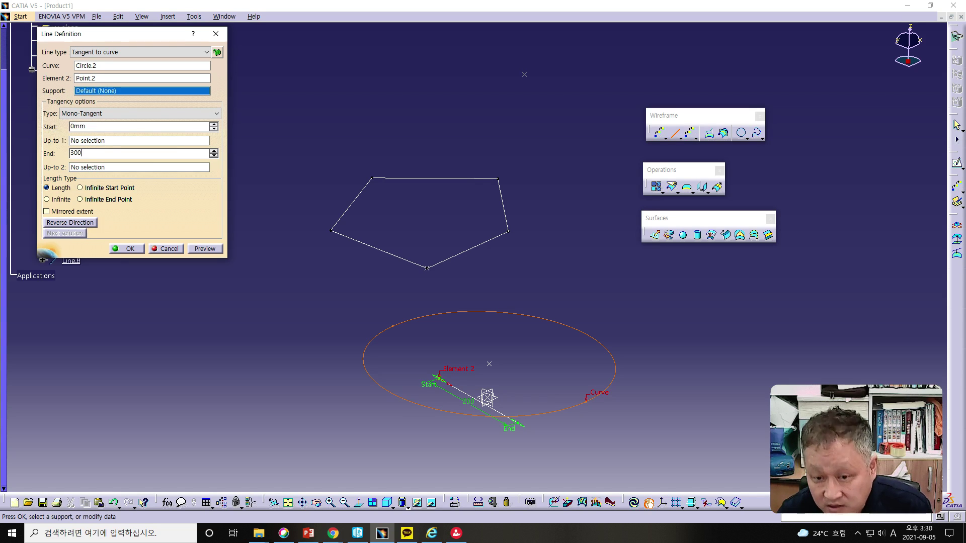
type("0")
left_click(216, 249)
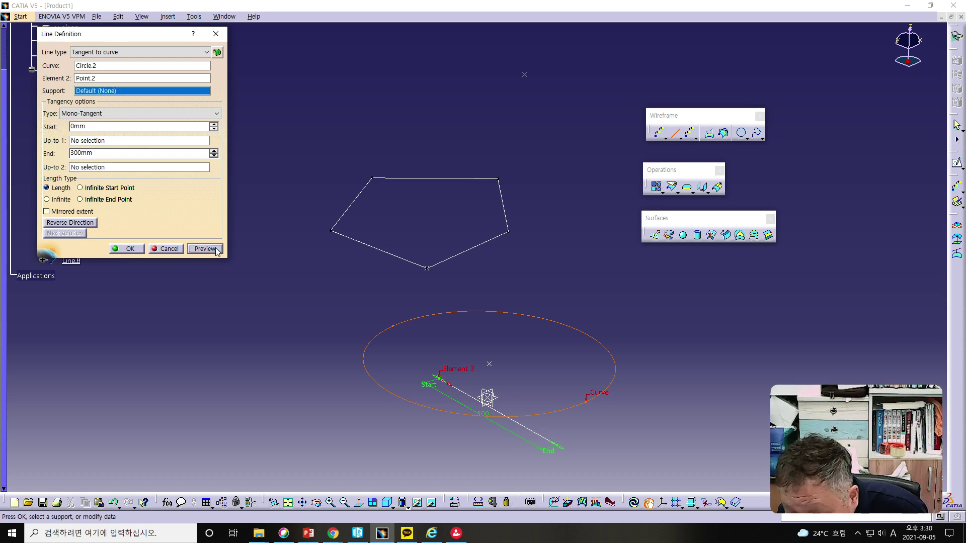
middle_click_drag(470, 458, 490, 448)
left_click(134, 248)
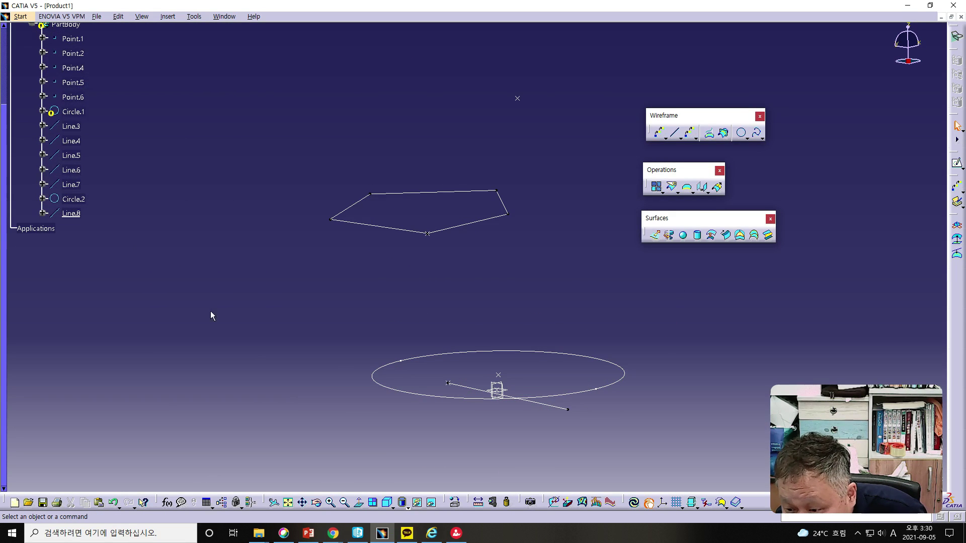
middle_click_drag(520, 457, 549, 445)
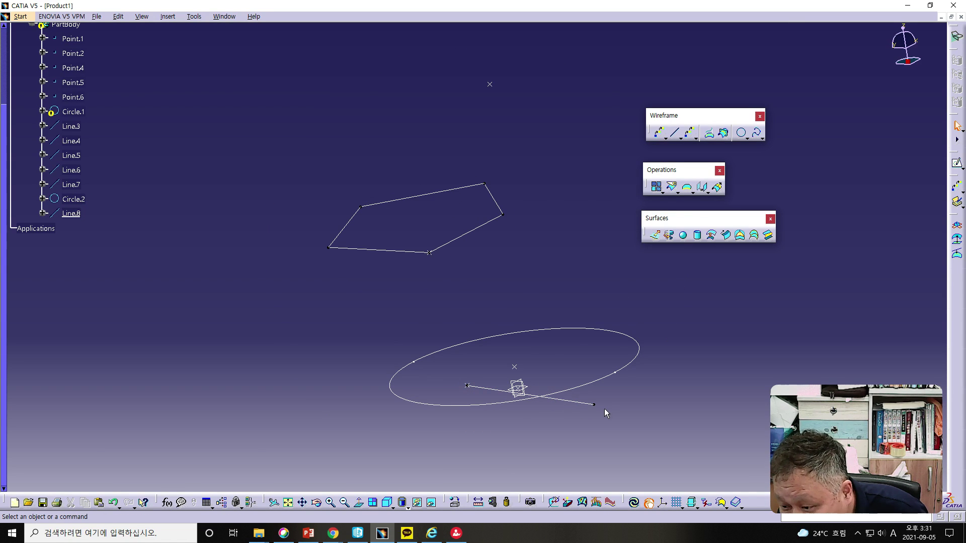
middle_click_drag(528, 418, 416, 319)
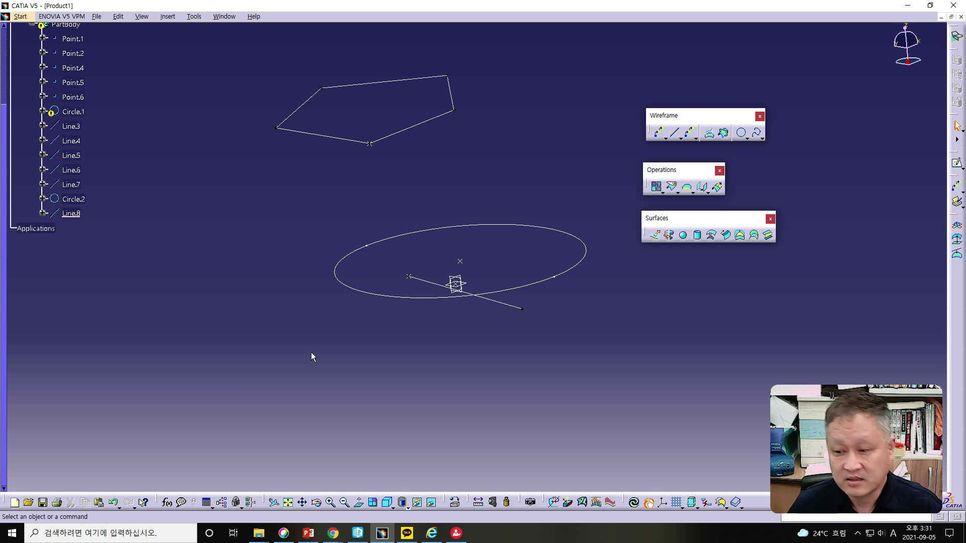
left_click(674, 132)
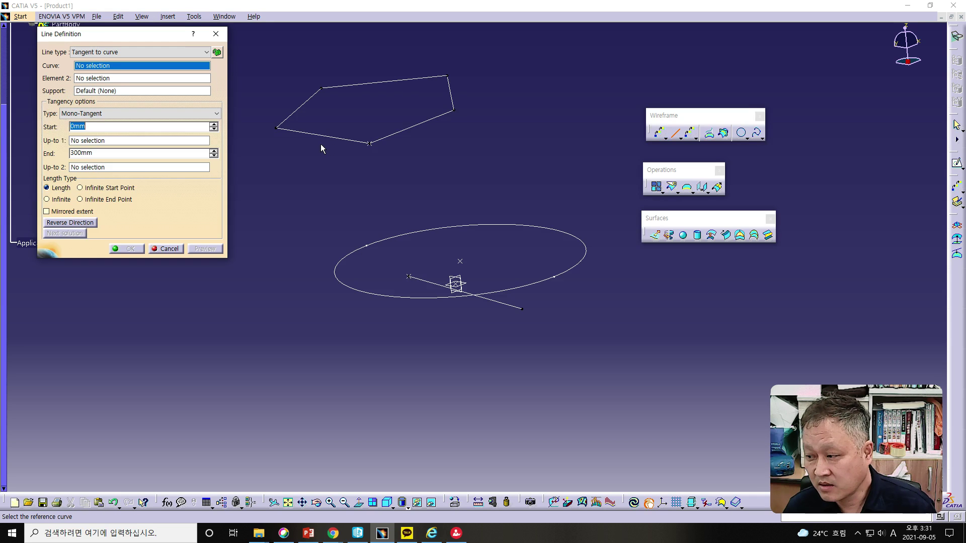
left_click(106, 53)
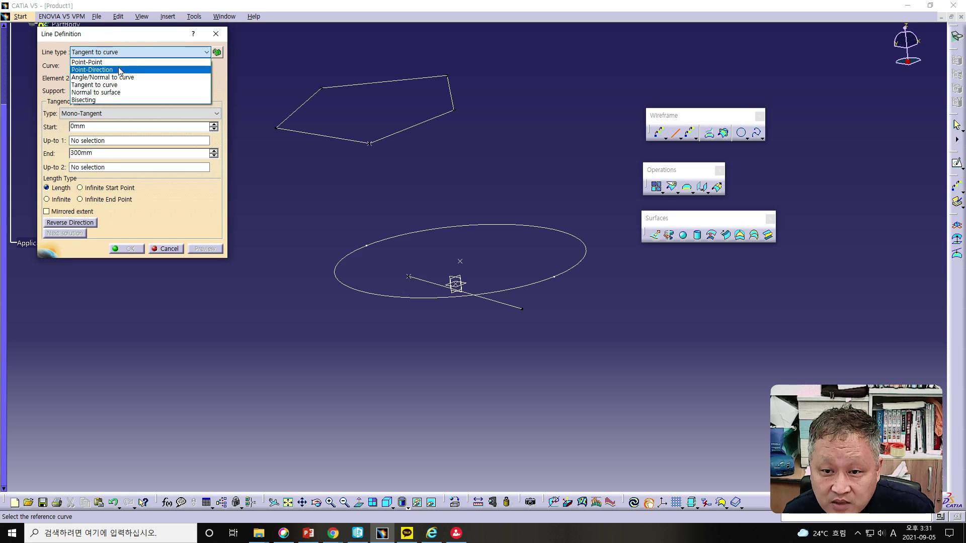
left_click(111, 93)
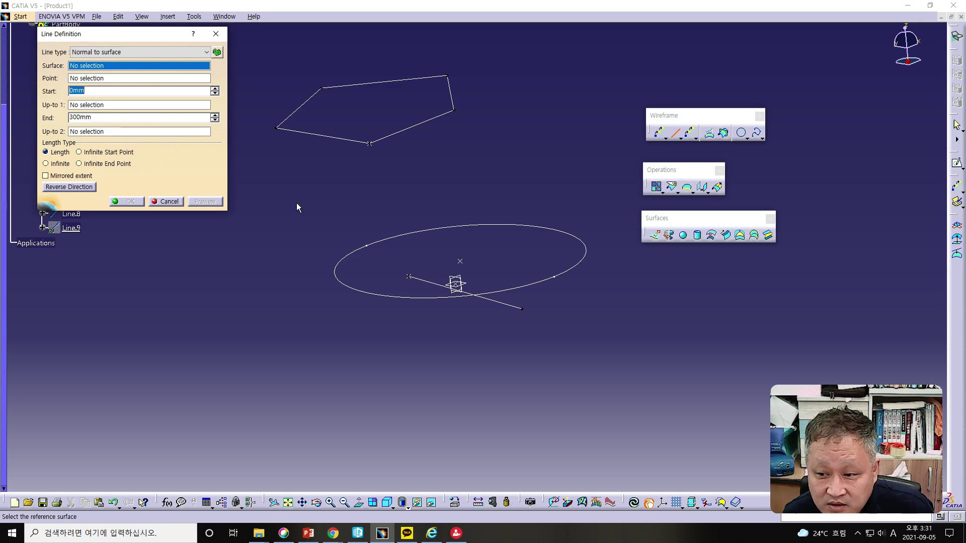
left_click(165, 202)
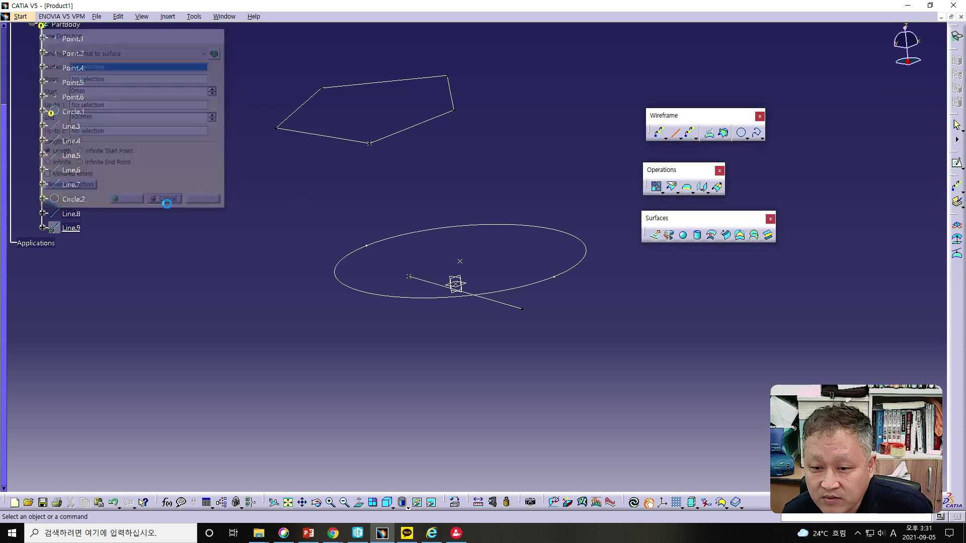
left_click(654, 235)
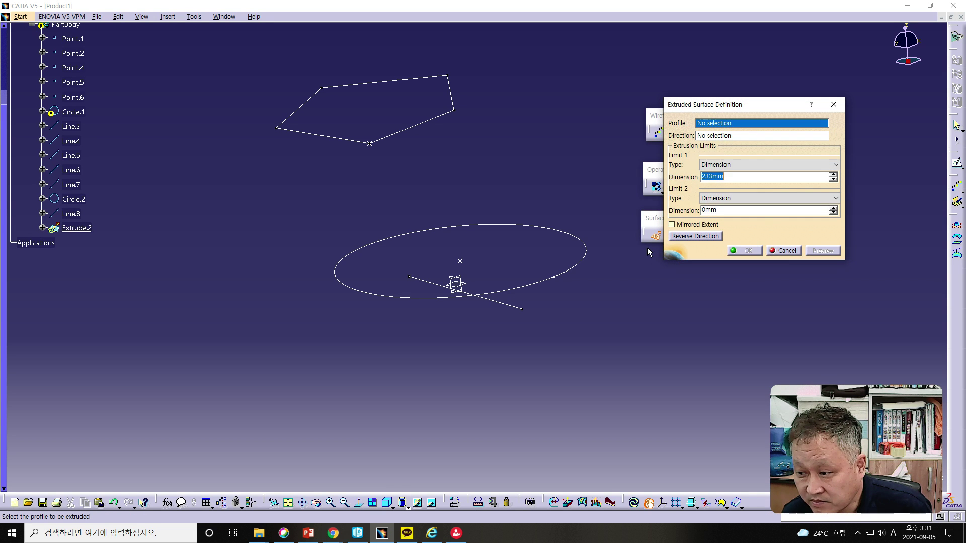
left_click(793, 250)
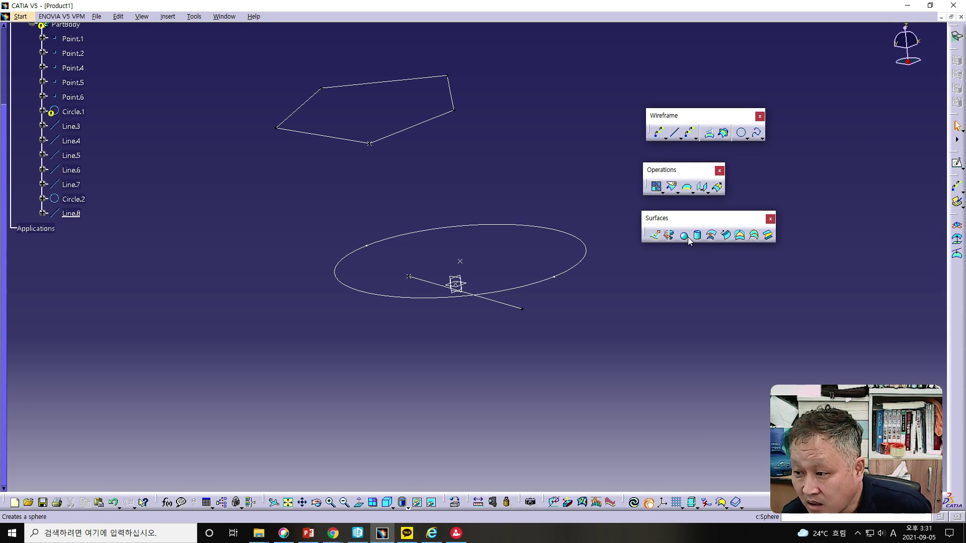
Create a Fill surface bounded by the 200 mm radius circle
left_click(742, 238)
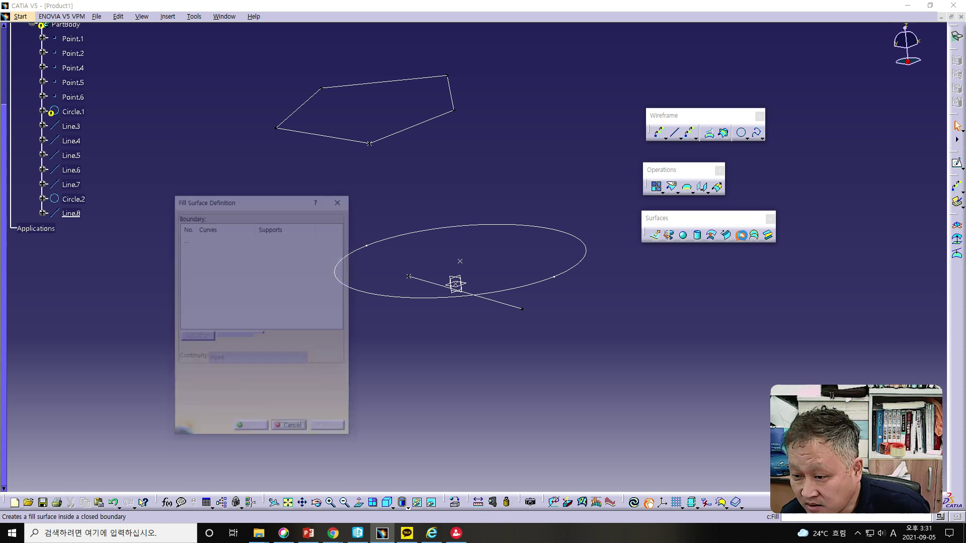
left_click(517, 294)
left_click(255, 429)
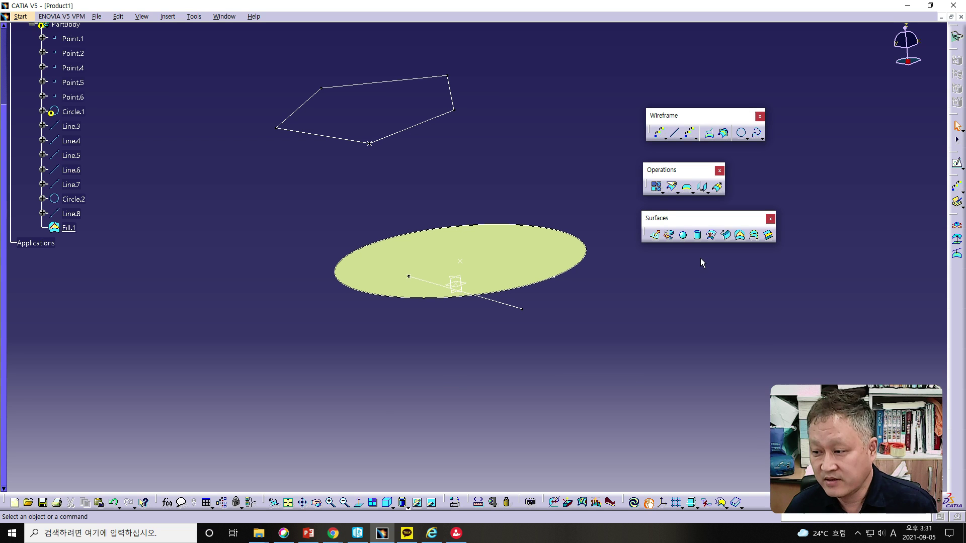
Create a Normal to surface line on the circular fill surface from Point.5 with start 0 mm and end 300 mm
left_click(674, 132)
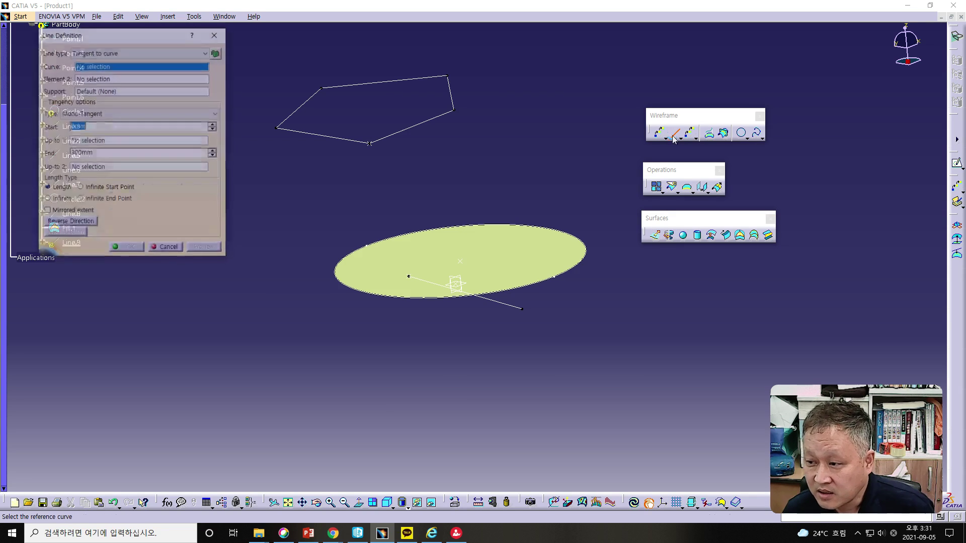
left_click(114, 52)
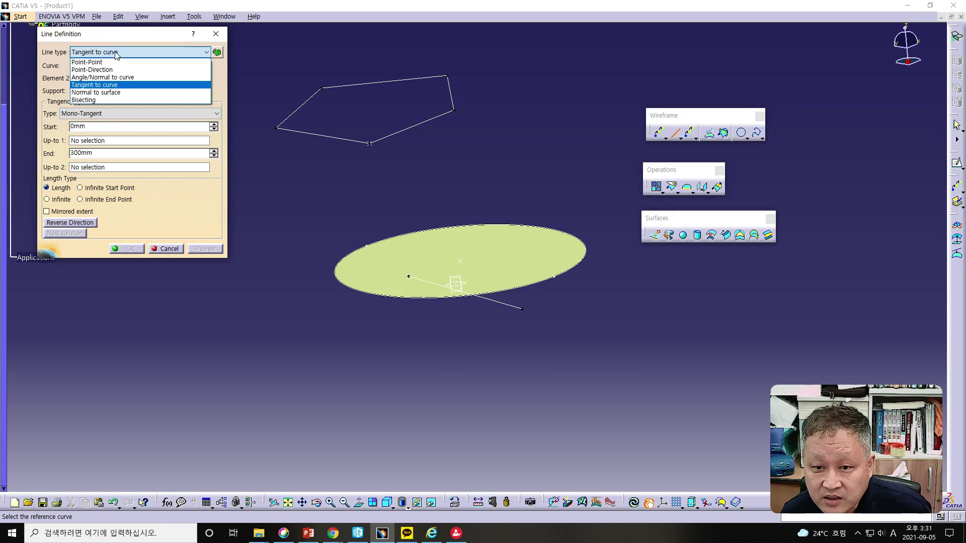
left_click(101, 85)
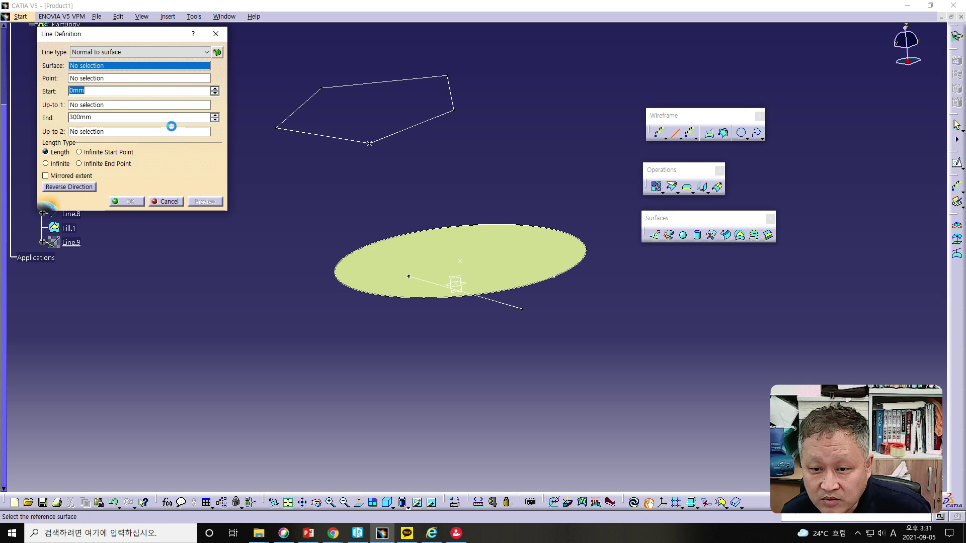
left_click(494, 259)
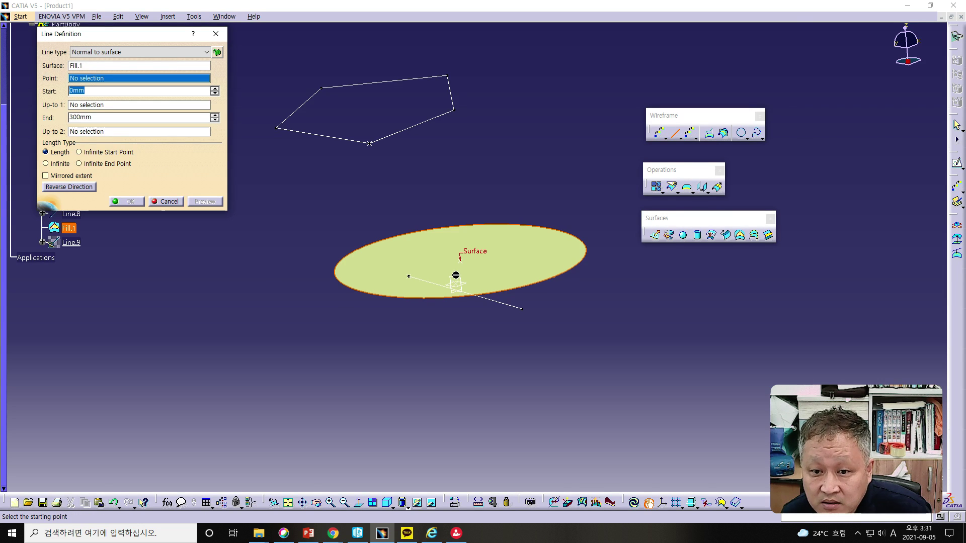
right_click(125, 83)
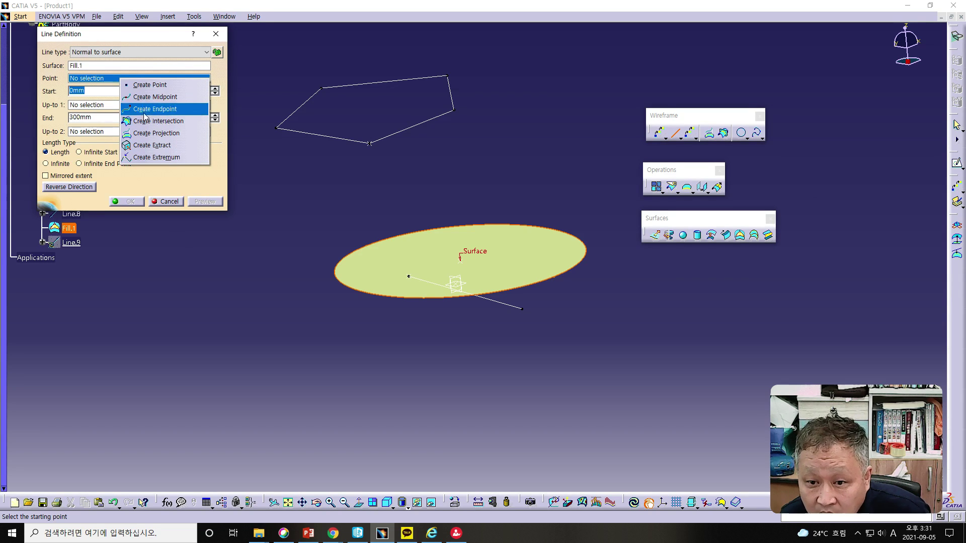
left_click(191, 287)
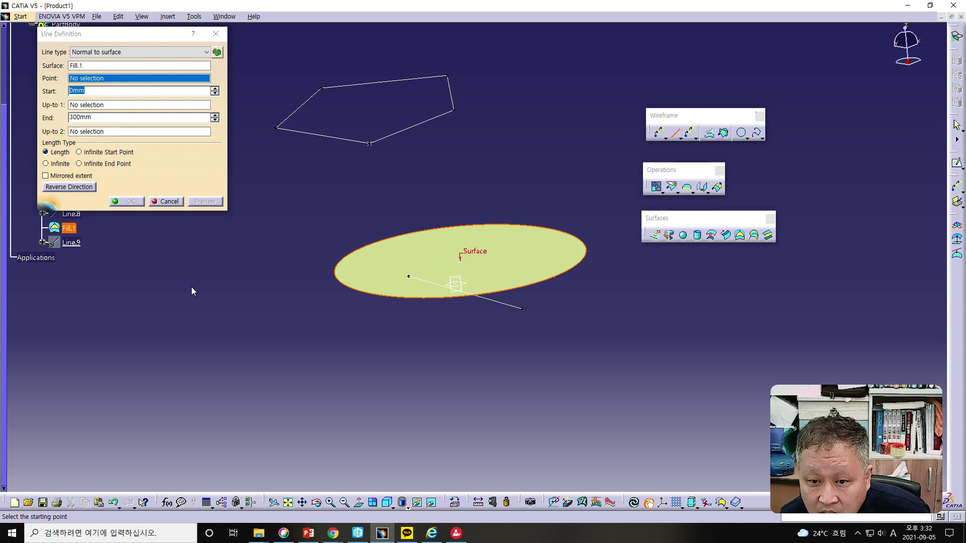
left_click(460, 263)
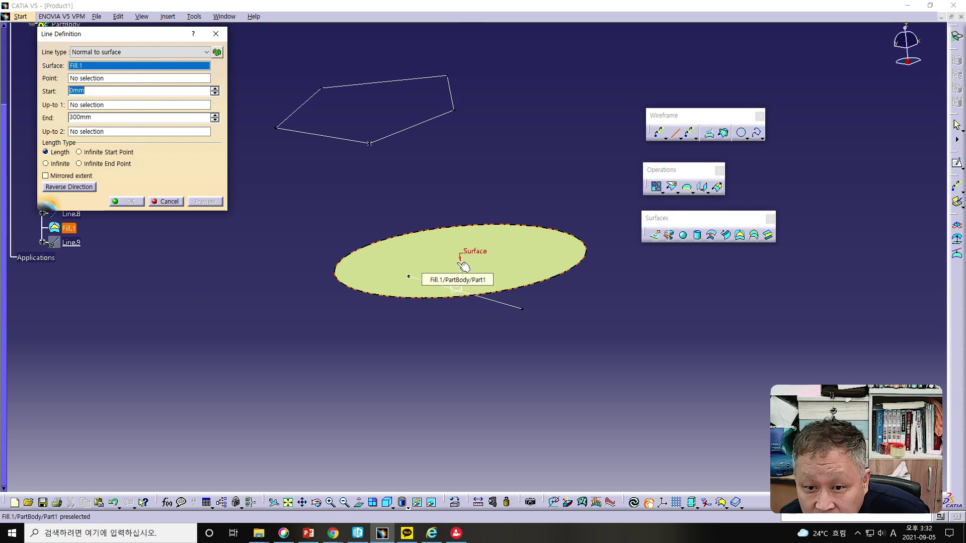
left_click(432, 293)
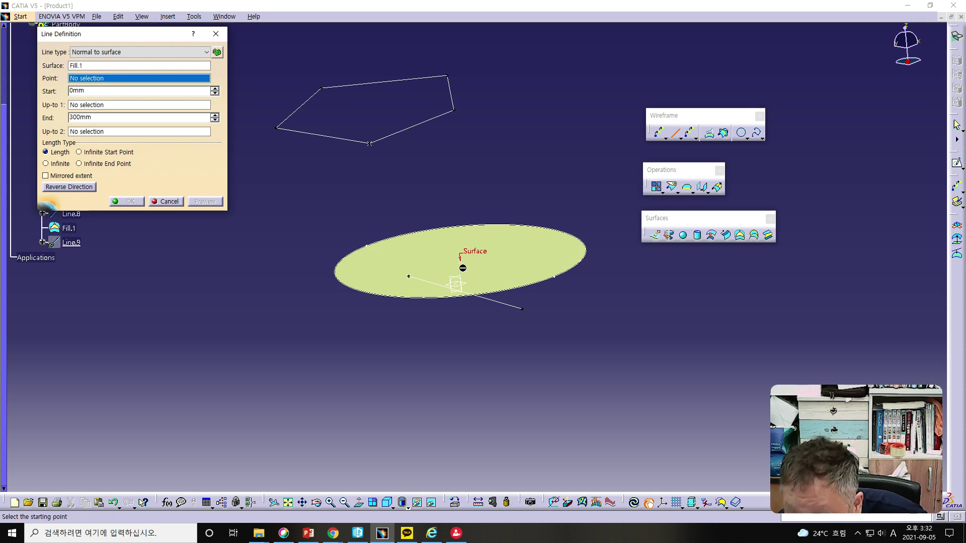
left_click(460, 262)
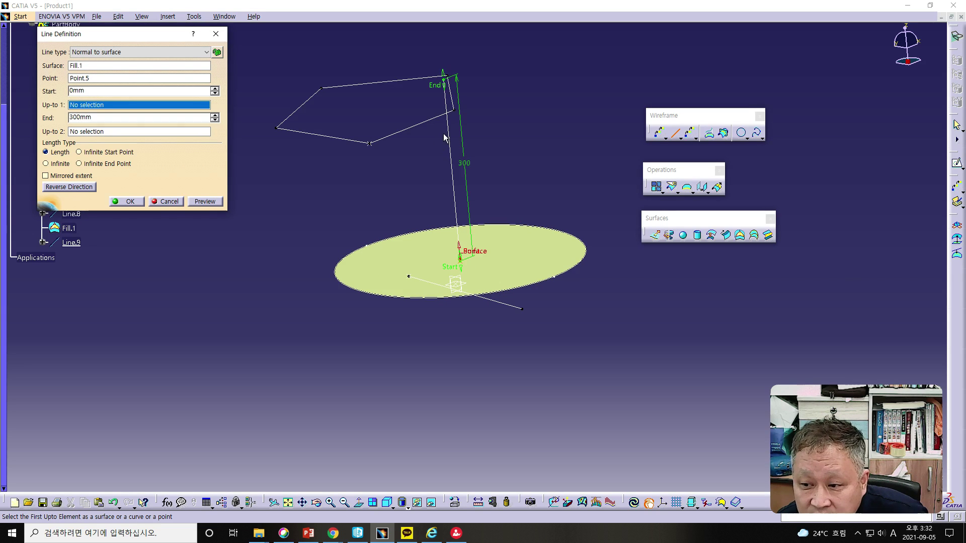
middle_click_drag(560, 165, 570, 182)
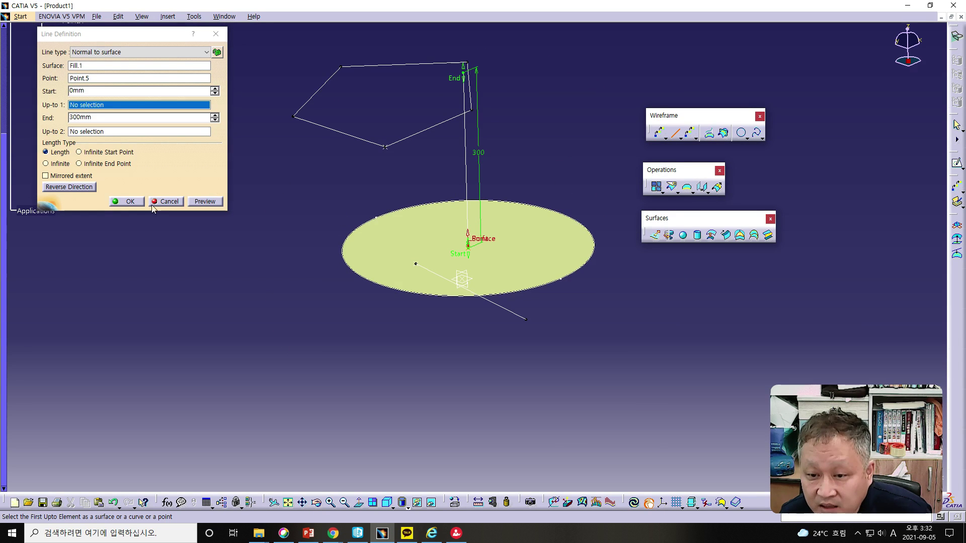
left_click(130, 201)
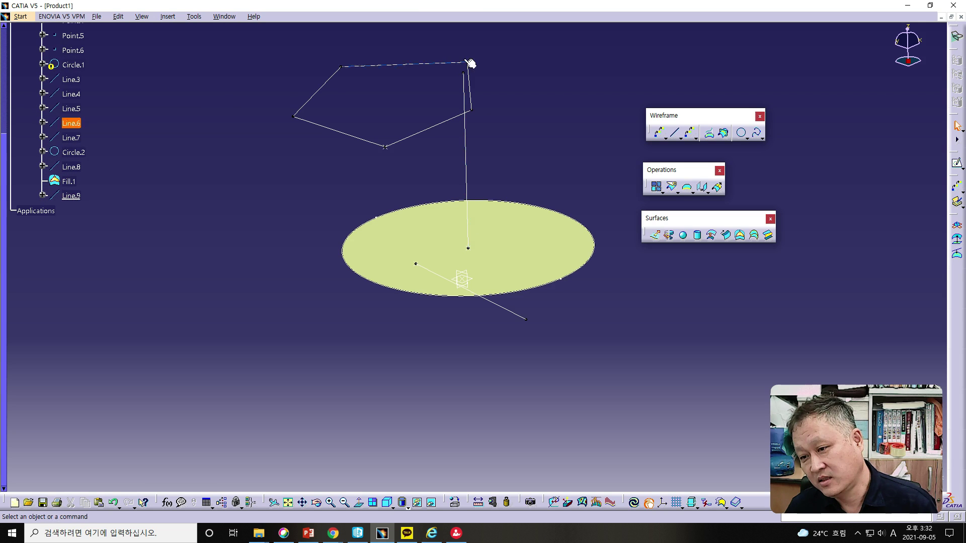
middle_click_drag(547, 340, 447, 248)
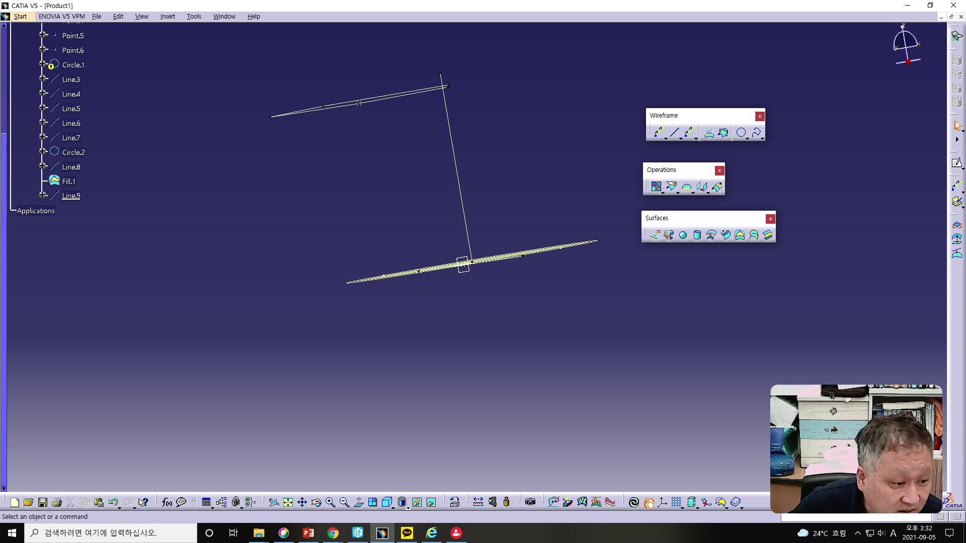
Switch to PowerPoint to read the slide's description of the Bisecting line type, and return to CATIA
left_click(308, 533)
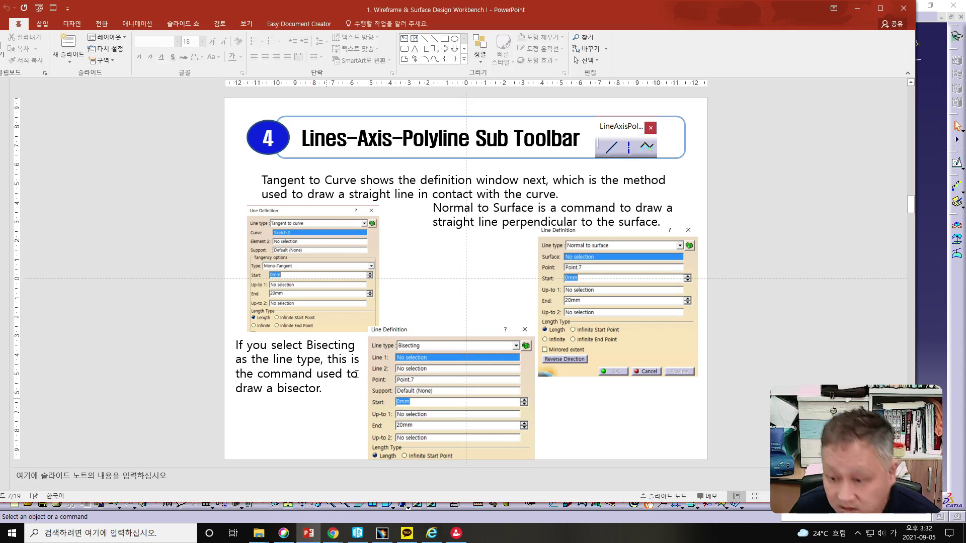
left_click(857, 8)
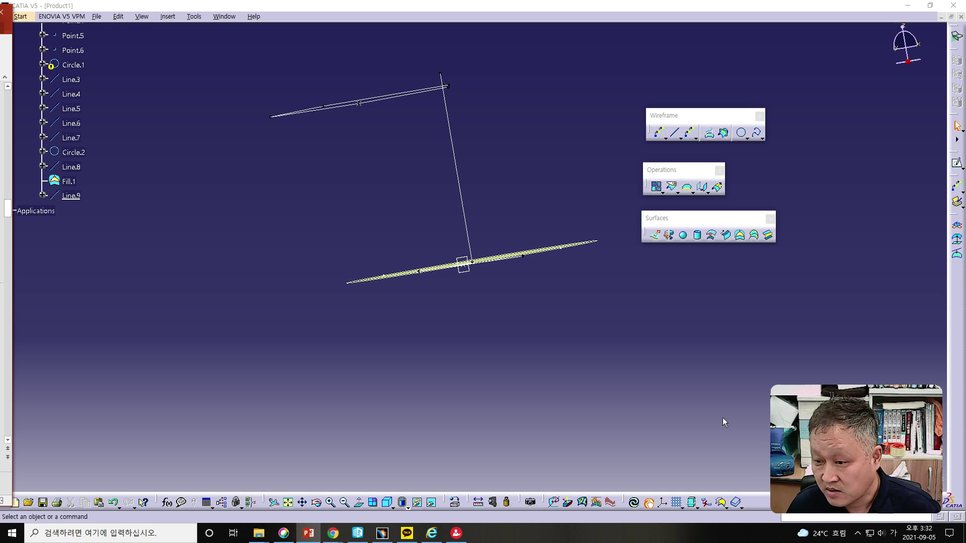
Try to create a Bisecting line between the surface-normal line Line.9 and Line.4 with start 0 mm and end 300 mm
middle_click_drag(542, 324, 550, 388)
left_click(676, 134)
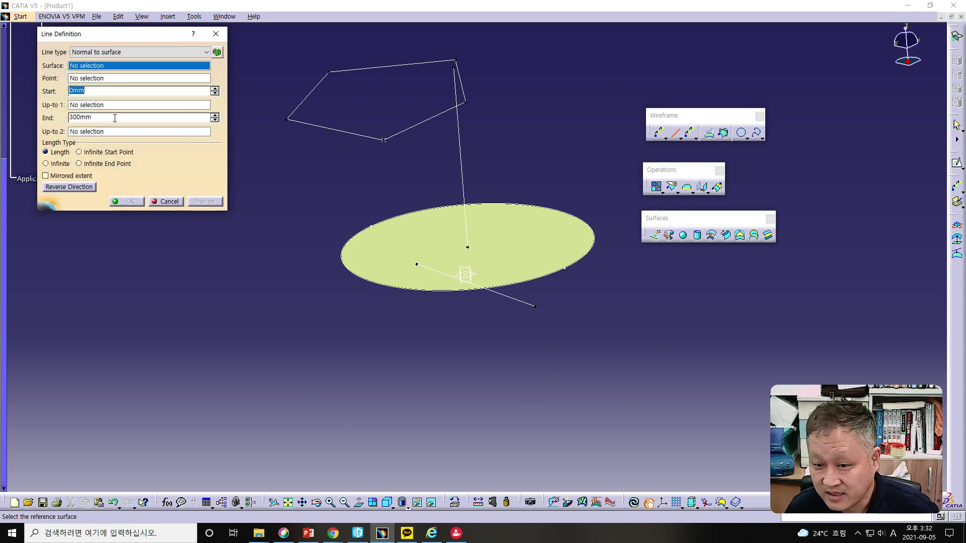
left_click(106, 56)
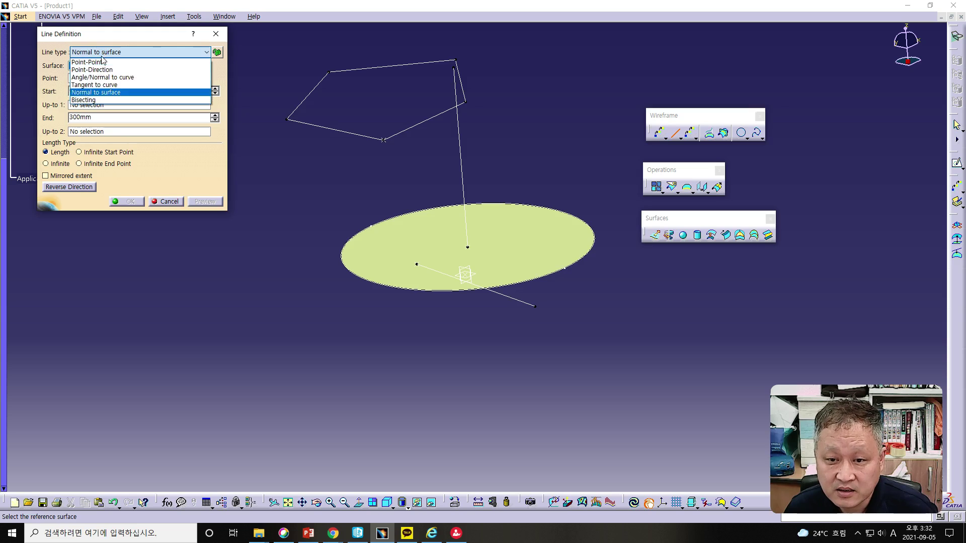
left_click(91, 98)
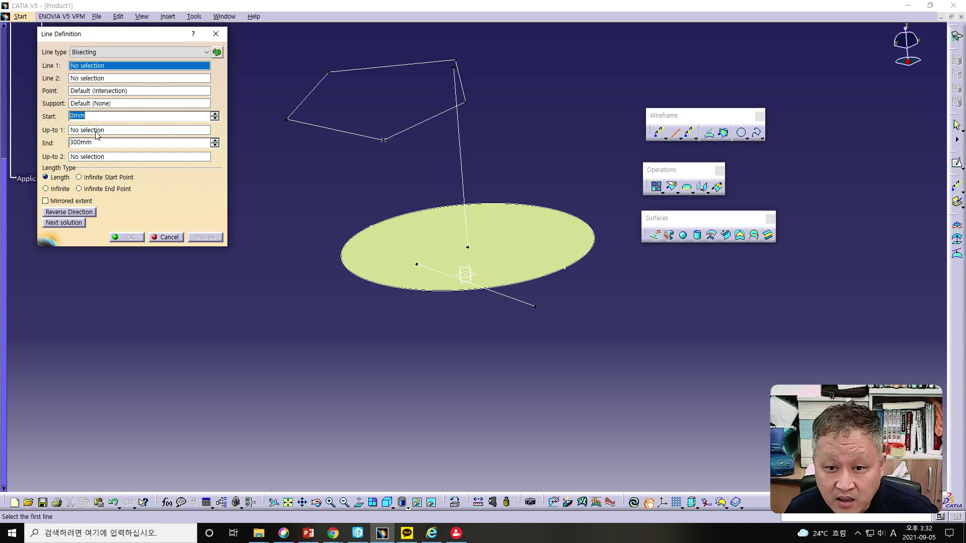
left_click(461, 166)
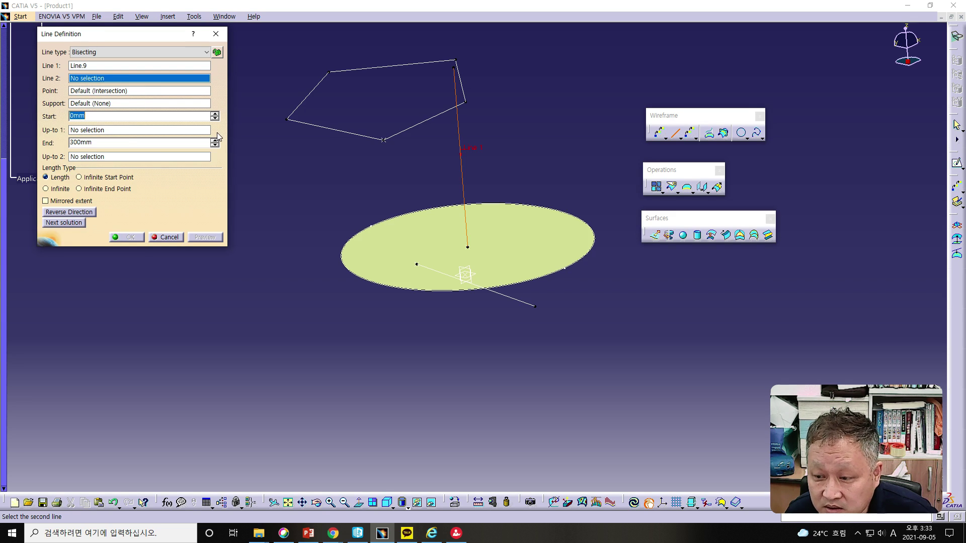
middle_click_drag(442, 192, 443, 102)
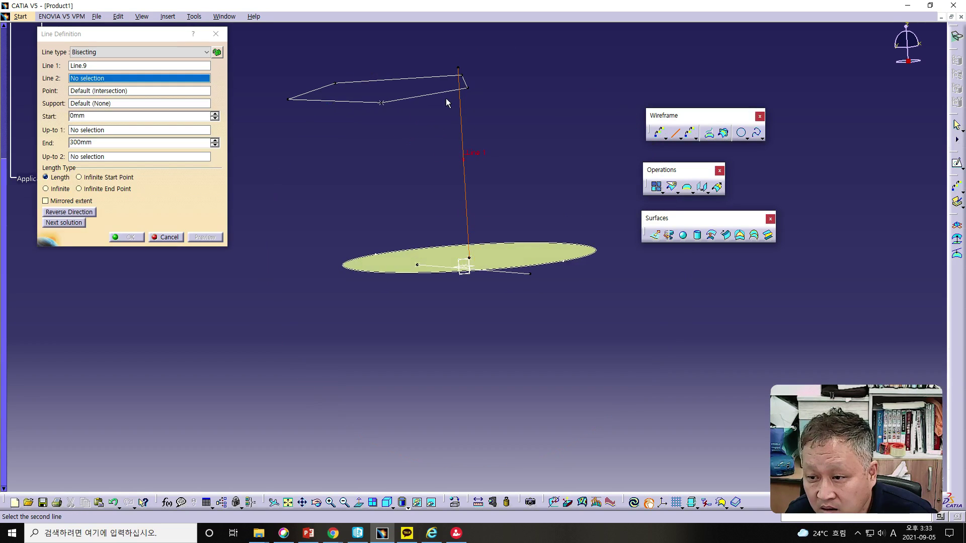
left_click(441, 92)
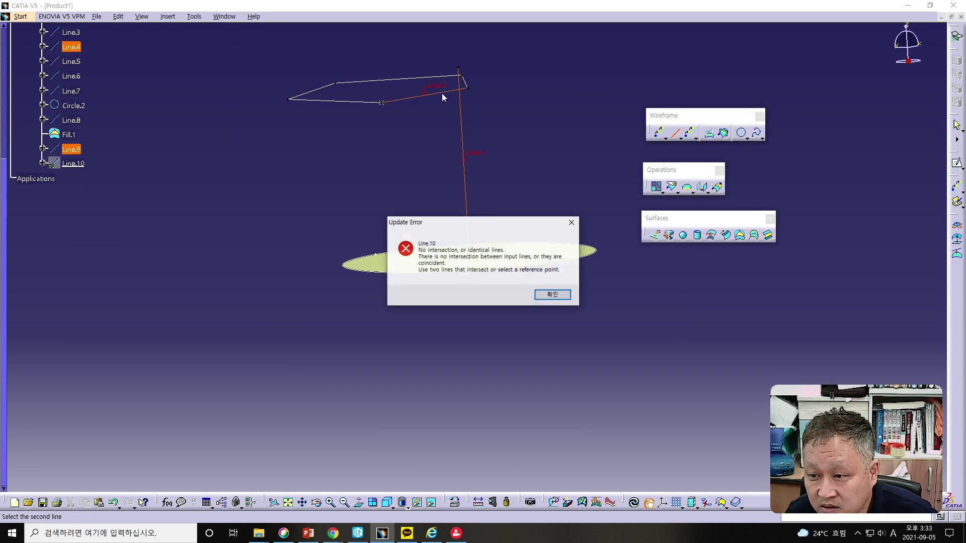
left_click(552, 294)
middle_click_drag(367, 155, 463, 305)
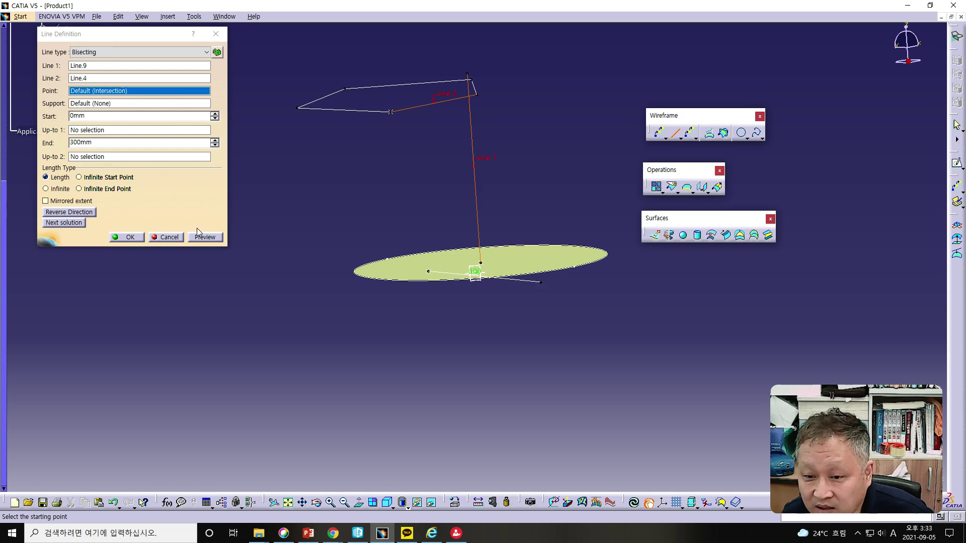
left_click(130, 237)
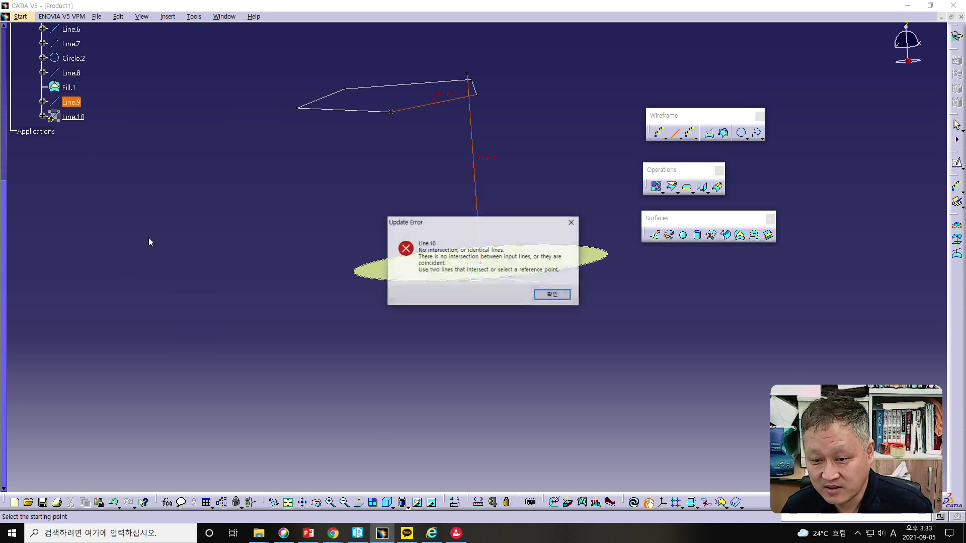
left_click(552, 295)
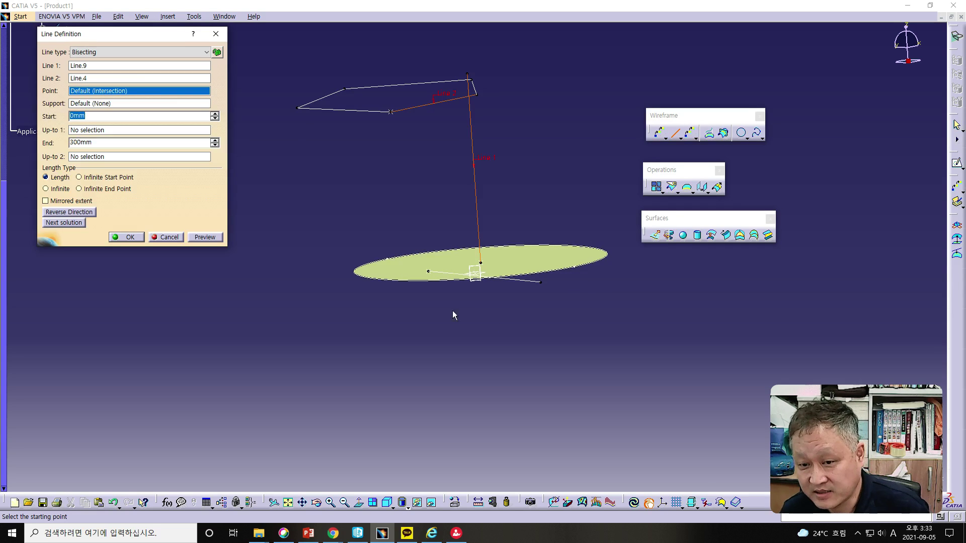
left_click(168, 237)
Create a Between point from the upper end of the surface-normal line to Point.5 with ratio 0
middle_click_drag(558, 330, 363, 174)
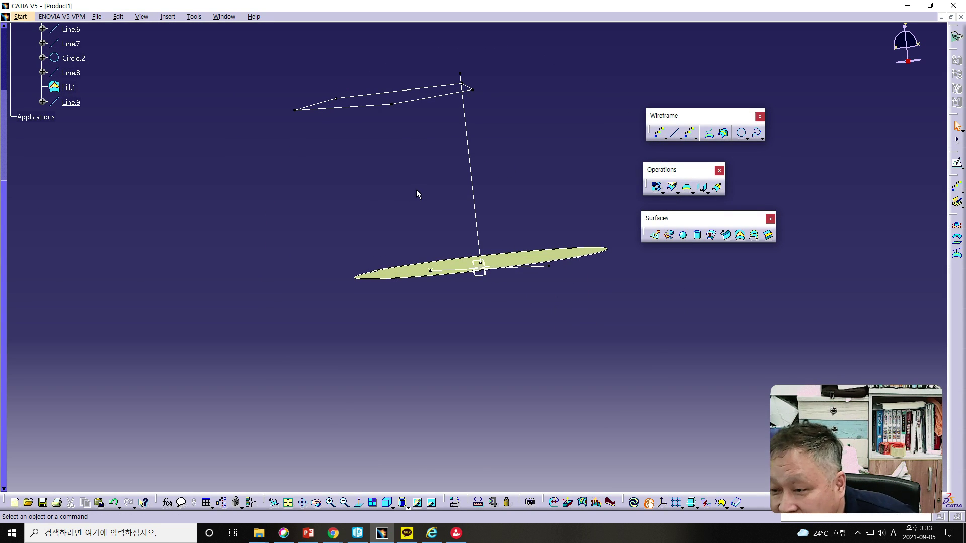
middle_click_drag(412, 195, 458, 228)
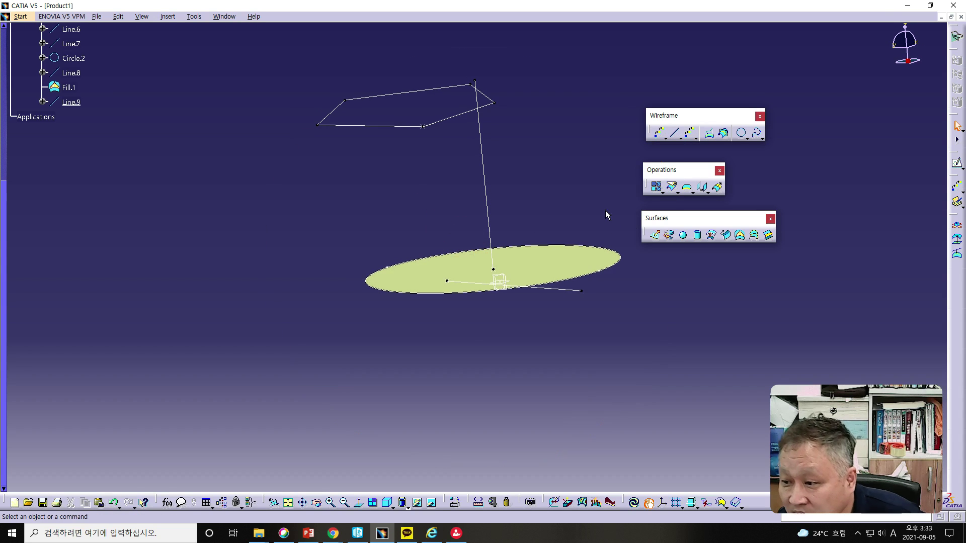
left_click(666, 140)
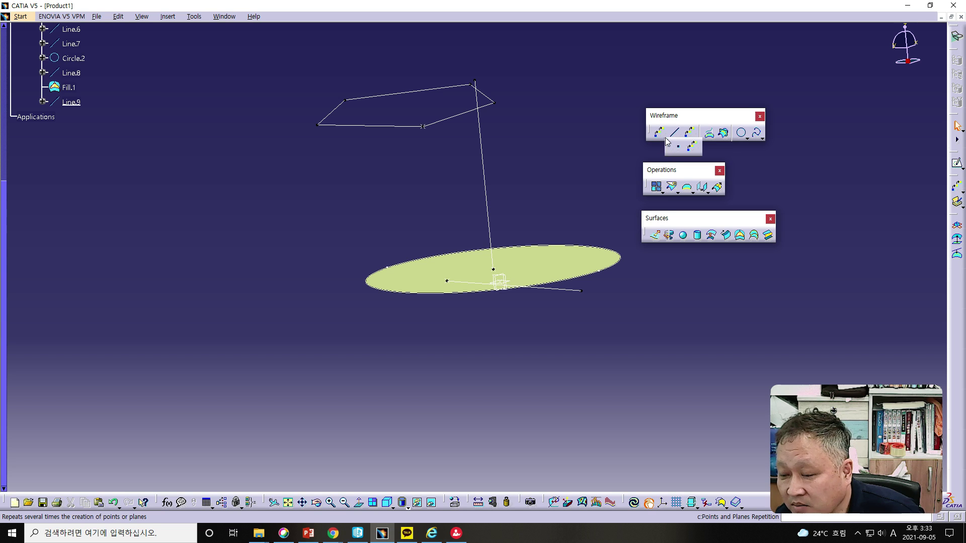
left_click(678, 146)
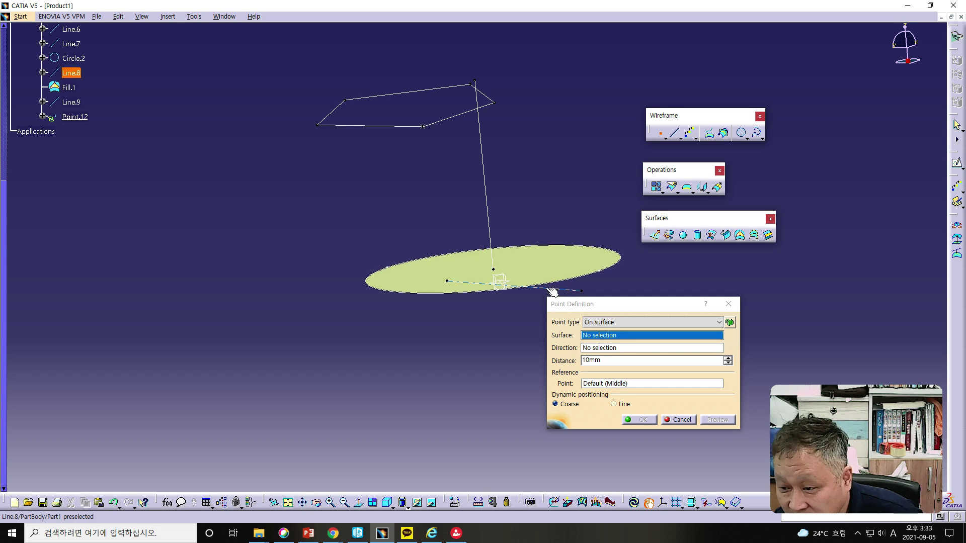
left_click(609, 322)
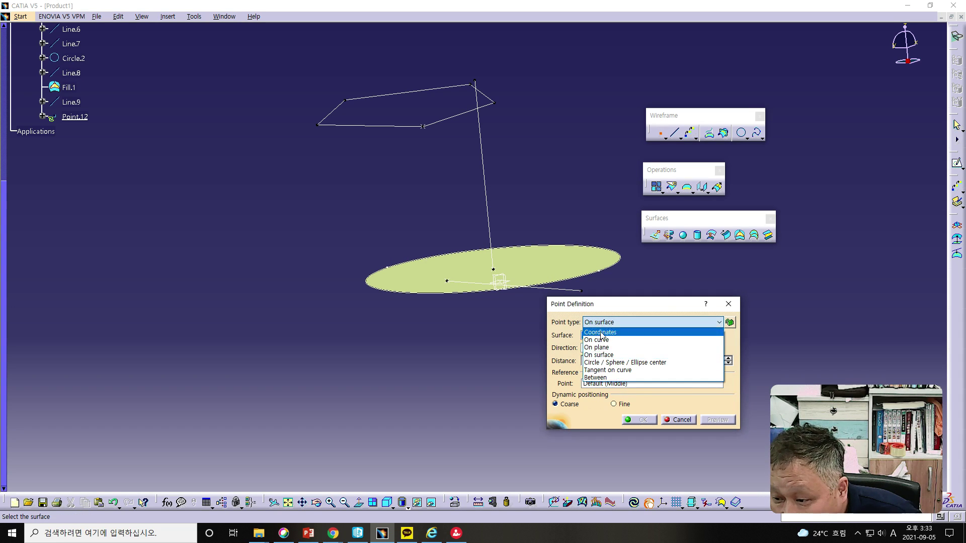
left_click(599, 377)
left_click(474, 81)
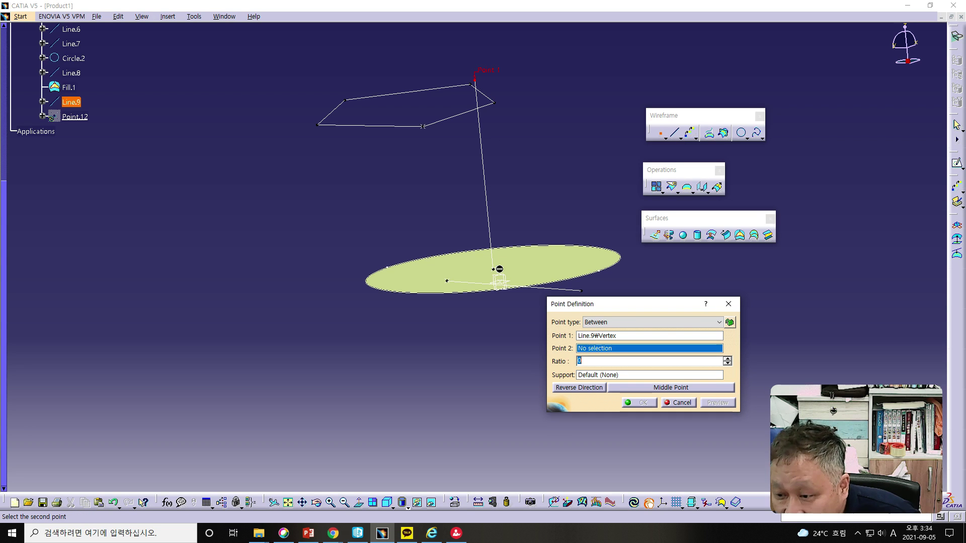
left_click(494, 270)
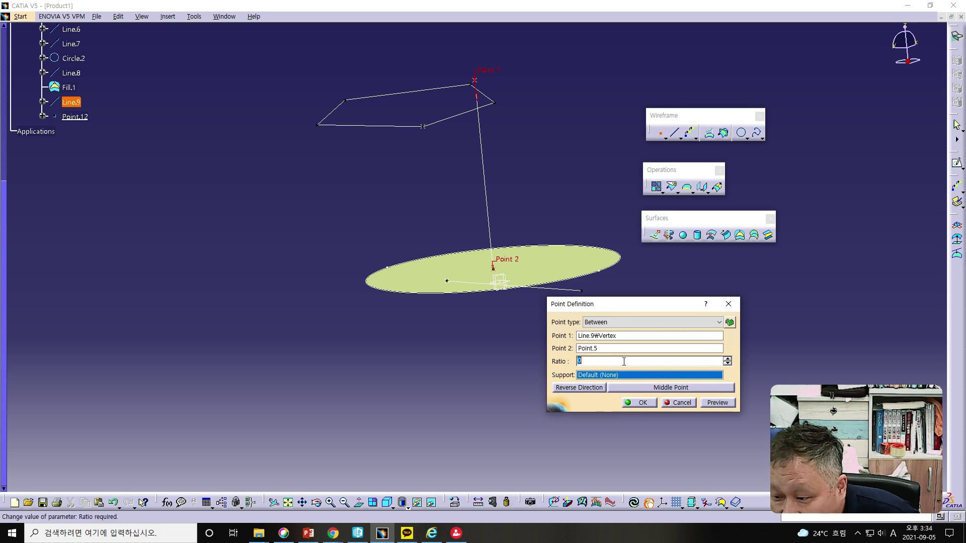
left_click(639, 403)
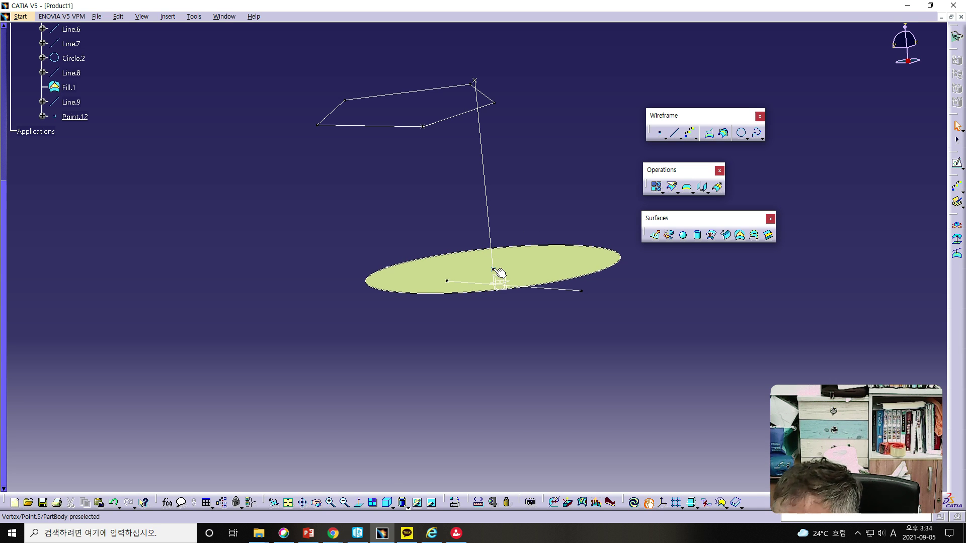
Create a Between point from the upper end point of the surface-normal line to Point.5 with ratio 0.5
left_click(656, 134)
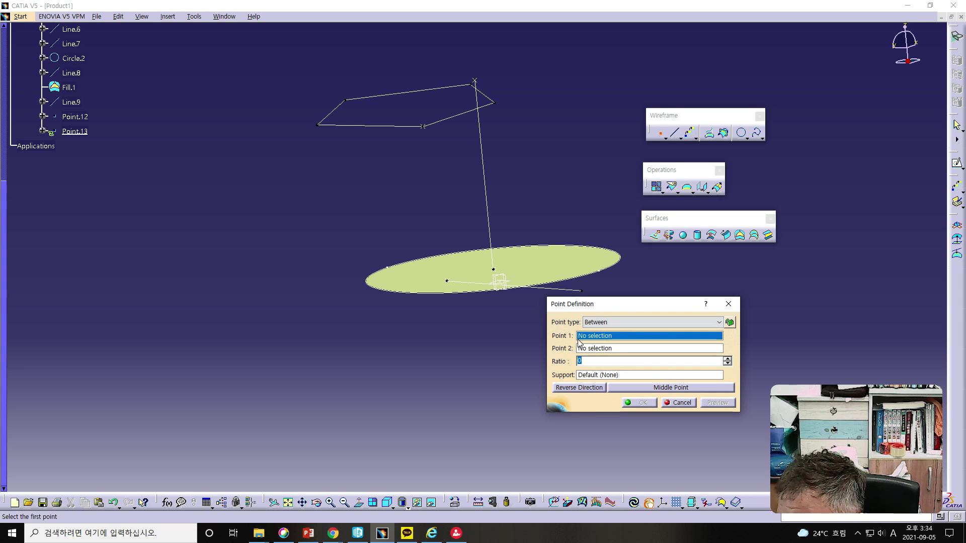
left_click(477, 82)
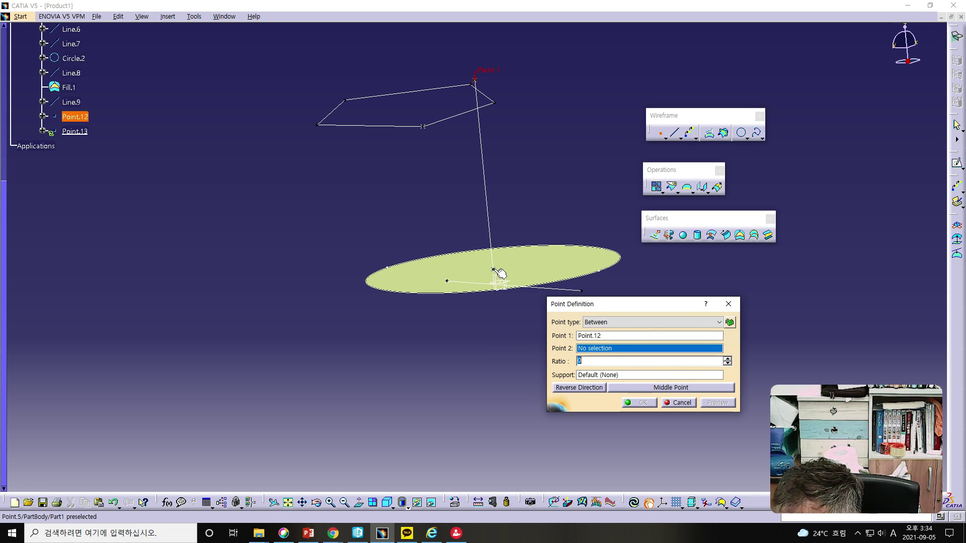
left_click(493, 268)
type("0.5")
left_click(638, 402)
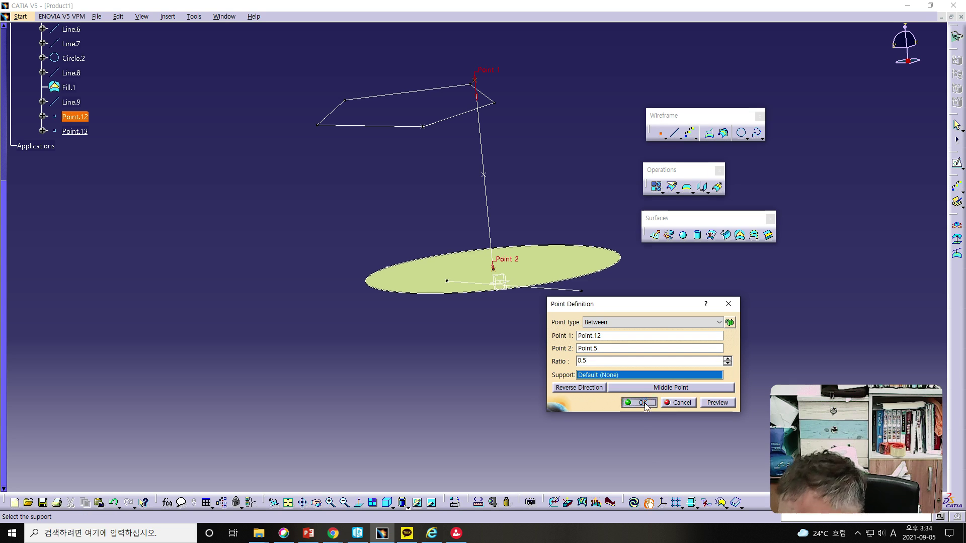
Create a Point-Direction line through the normal line's midpoint along the X Component, with start about -232 mm and end 300 mm
left_click(674, 135)
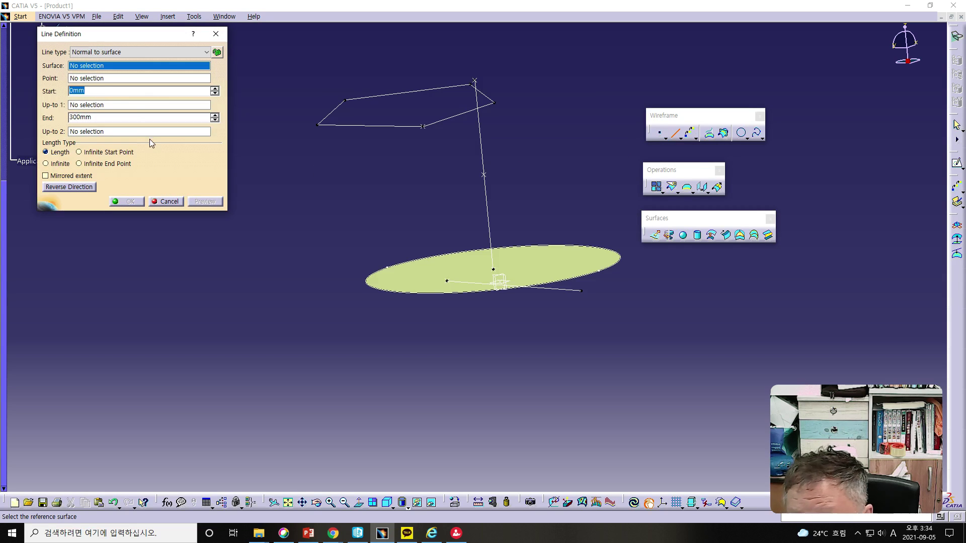
left_click(98, 50)
scroll(100, 65, "up", 2)
left_click(103, 68)
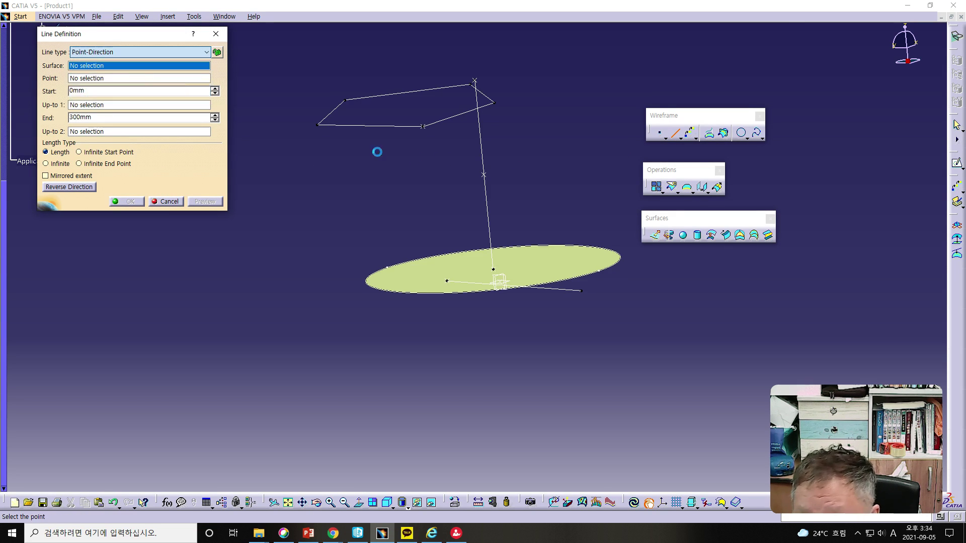
left_click(484, 173)
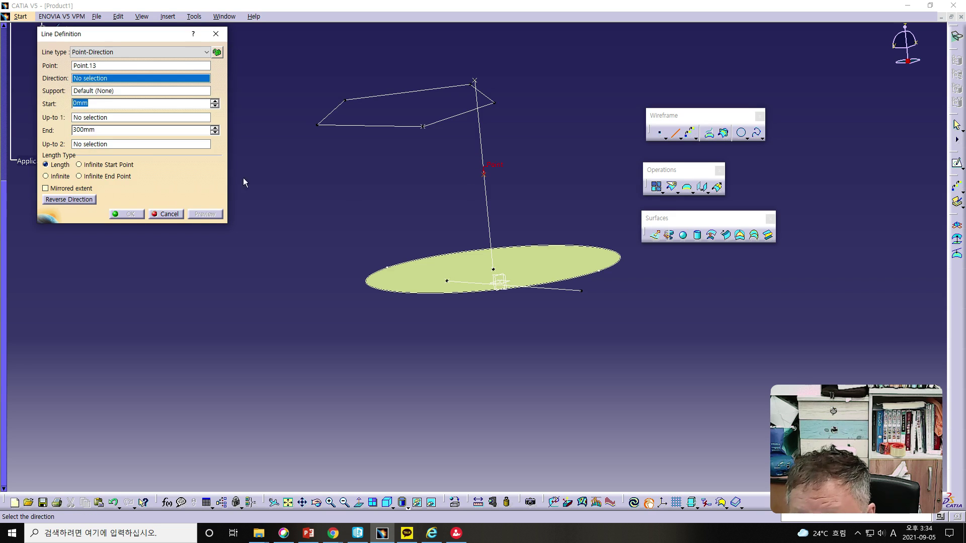
right_click(118, 80)
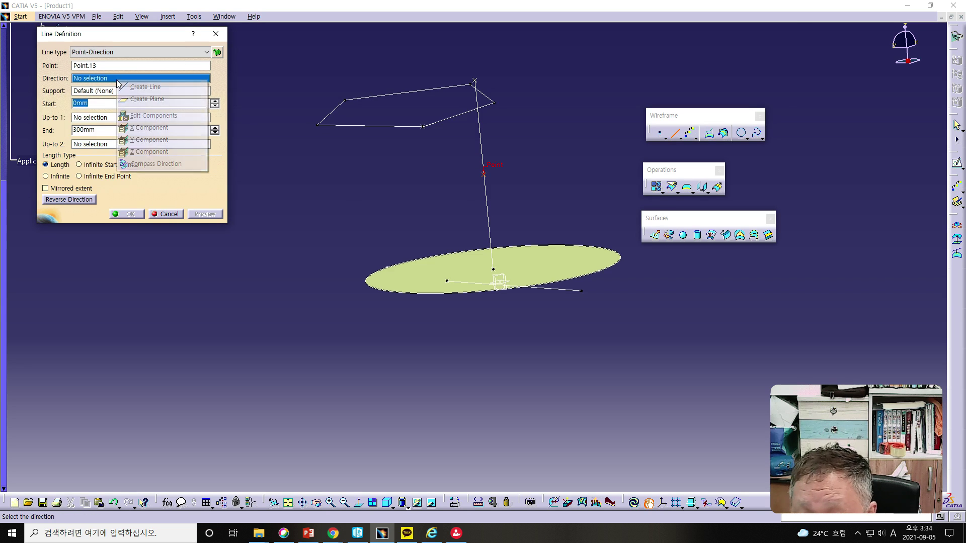
left_click(143, 129)
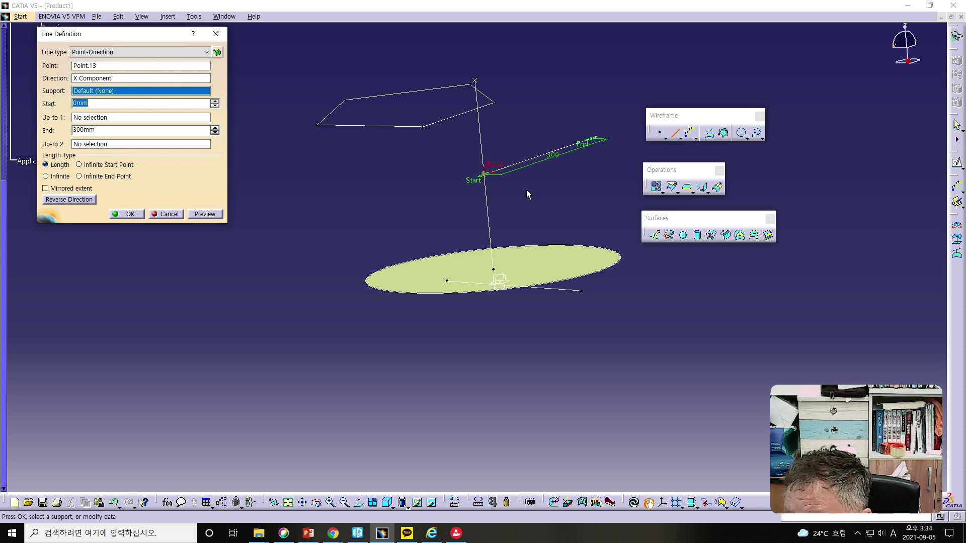
left_click_drag(484, 173, 400, 202)
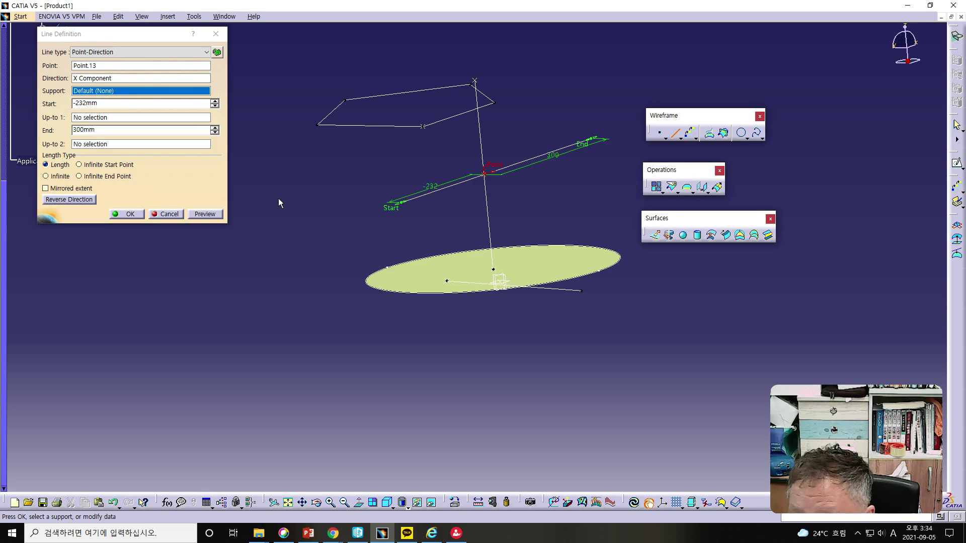
left_click(124, 214)
Create a Bisecting line between the surface-normal line and the X-direction line, start -232 mm and end 300 mm, choosing the alternative solution
middle_click_drag(416, 192, 355, 196)
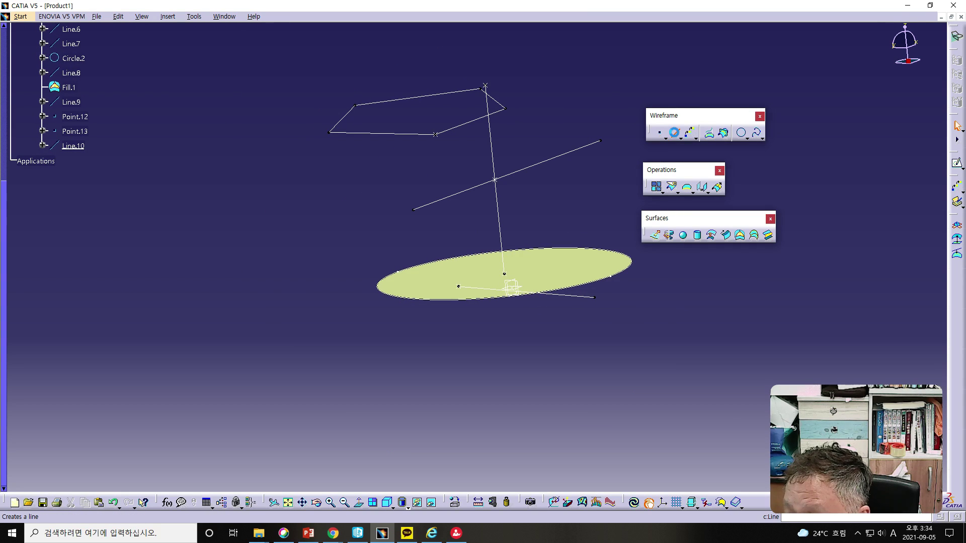
left_click(675, 132)
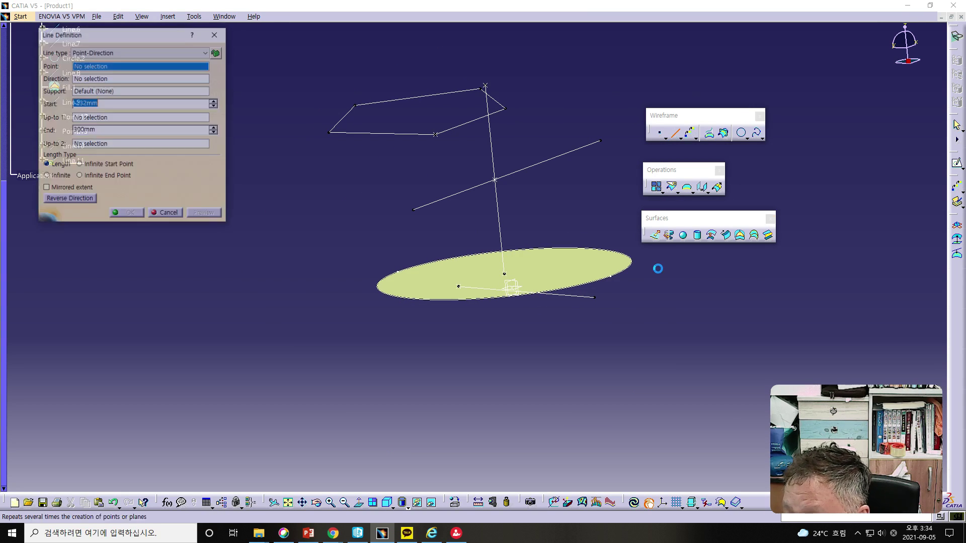
left_click(103, 53)
left_click(100, 100)
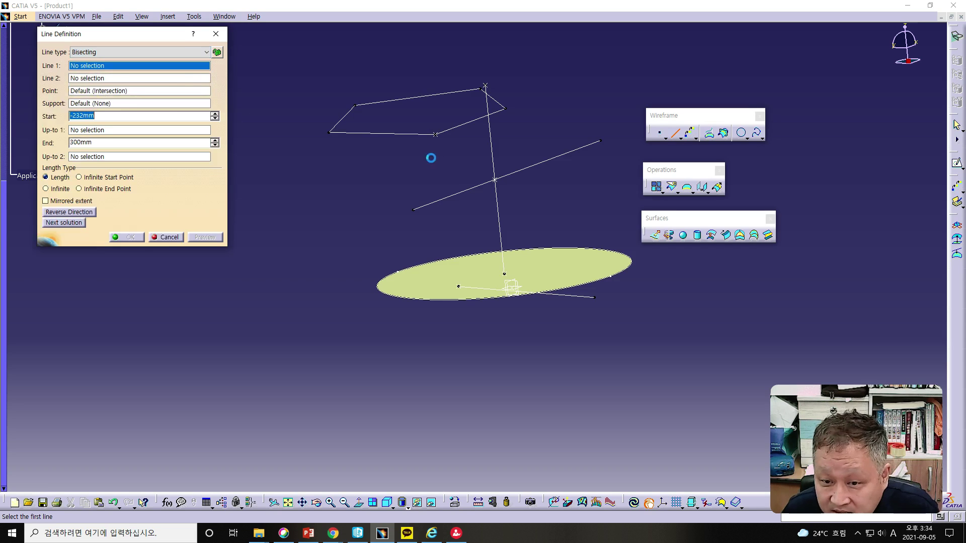
left_click(494, 168)
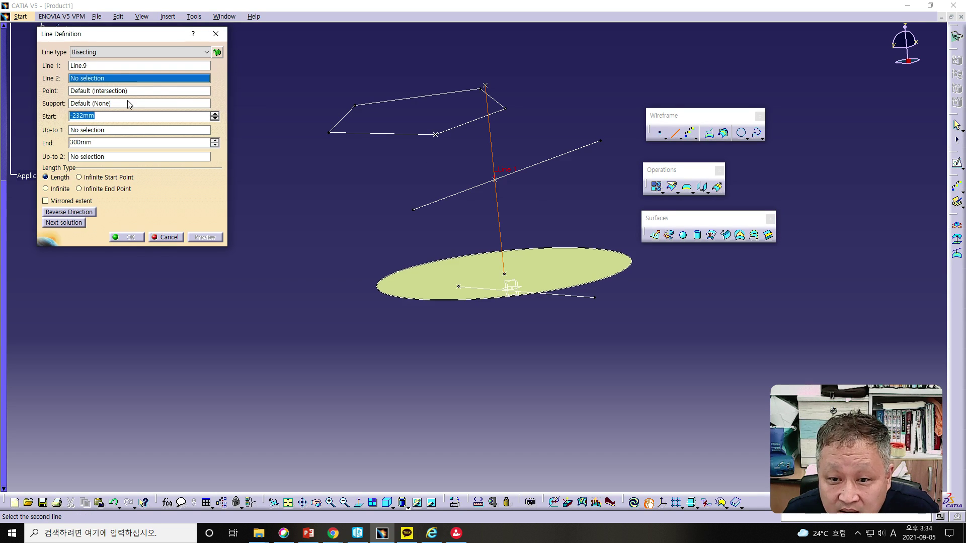
left_click(437, 202)
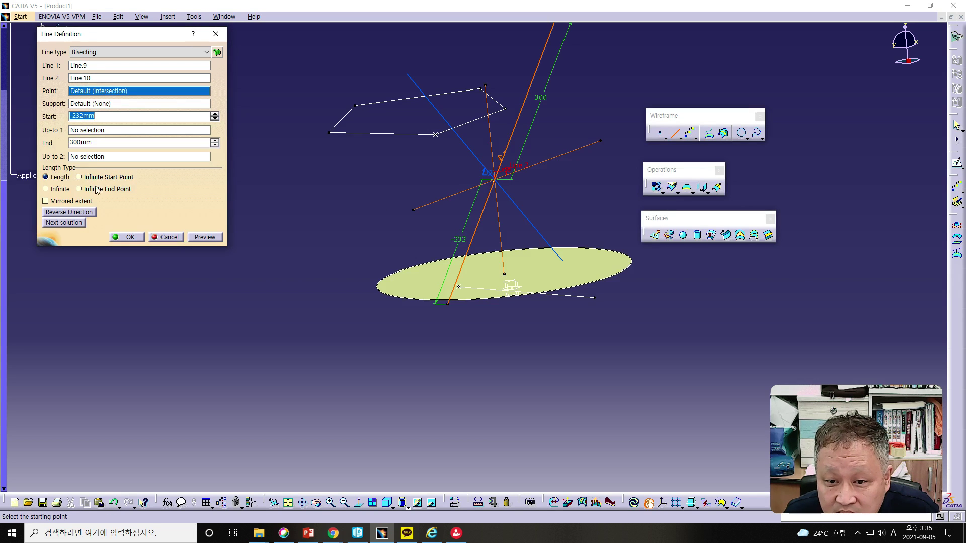
left_click(512, 143)
left_click(464, 146)
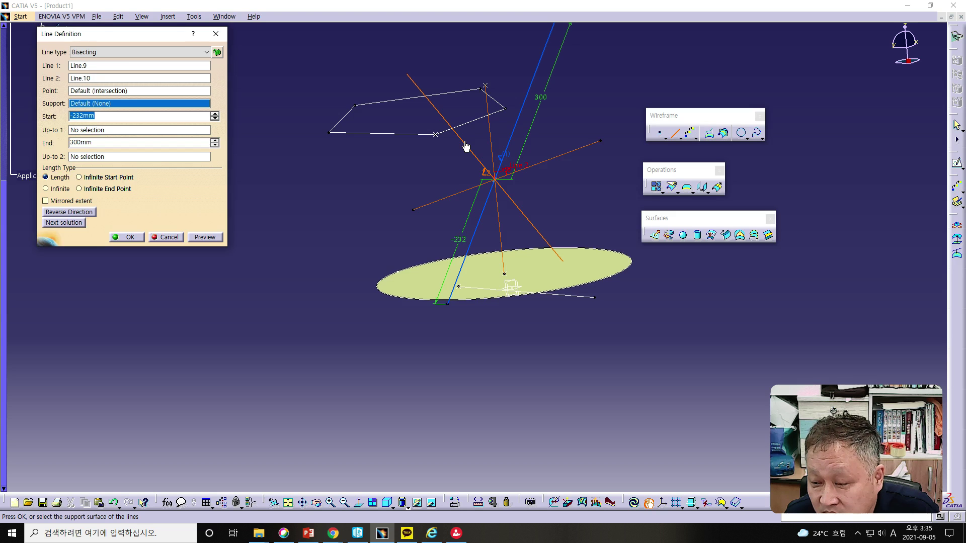
left_click(130, 237)
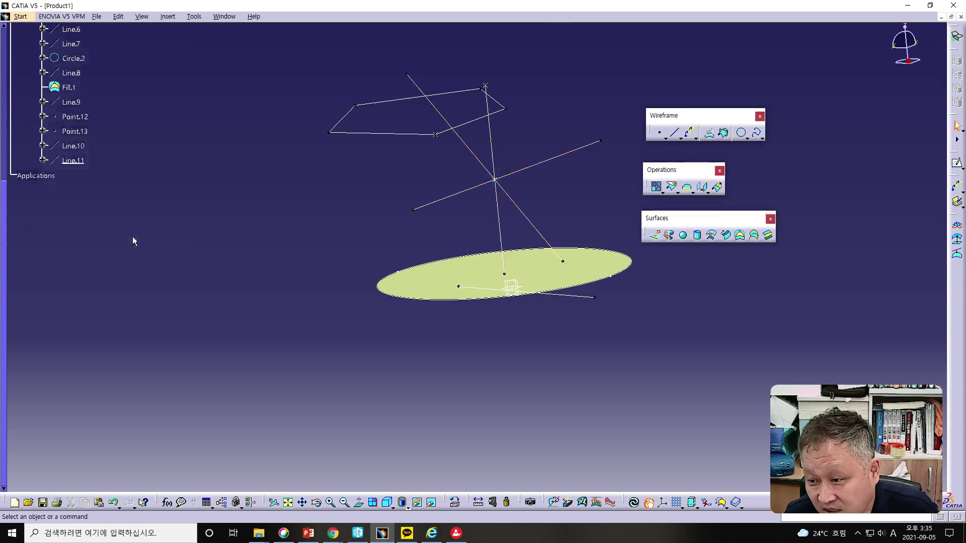
middle_click_drag(487, 225, 492, 267)
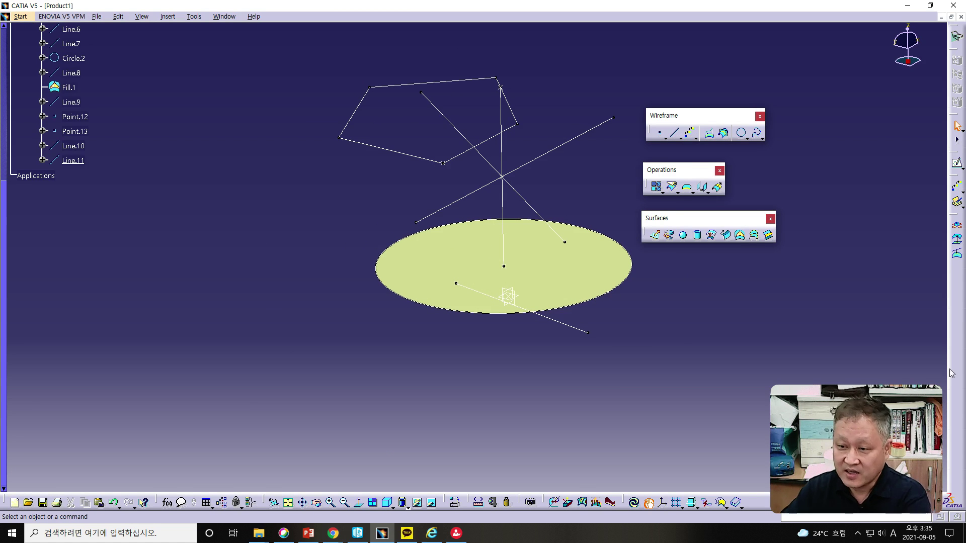